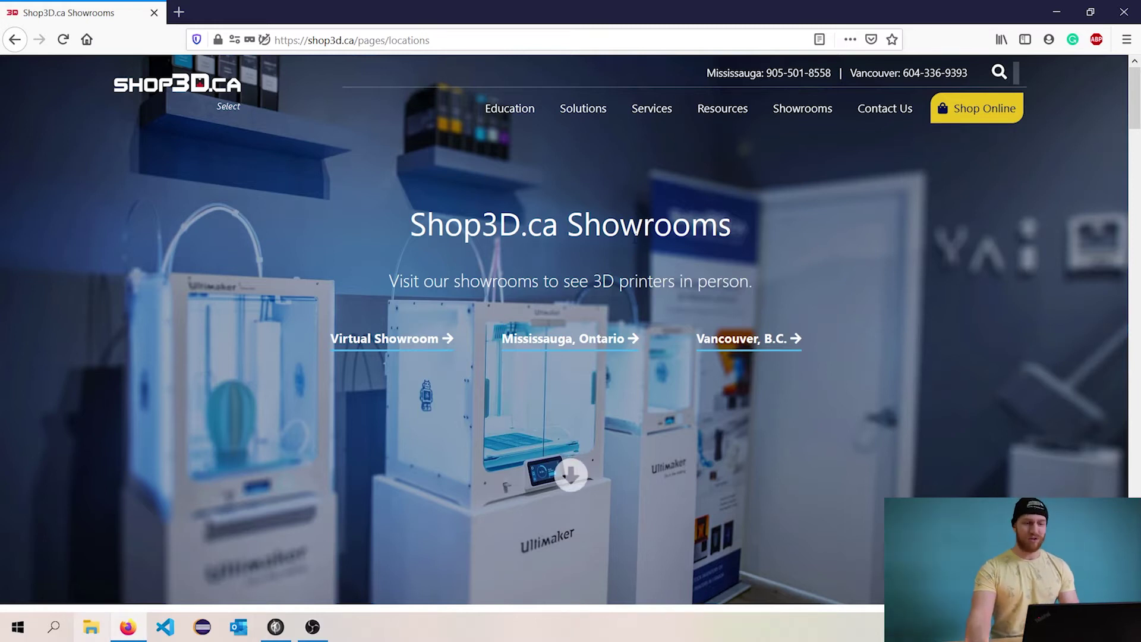
- Scroll down to the Shop3D Virtual Tour section, reload the page and start the embedded tour
scroll(562, 230, "down", 2)
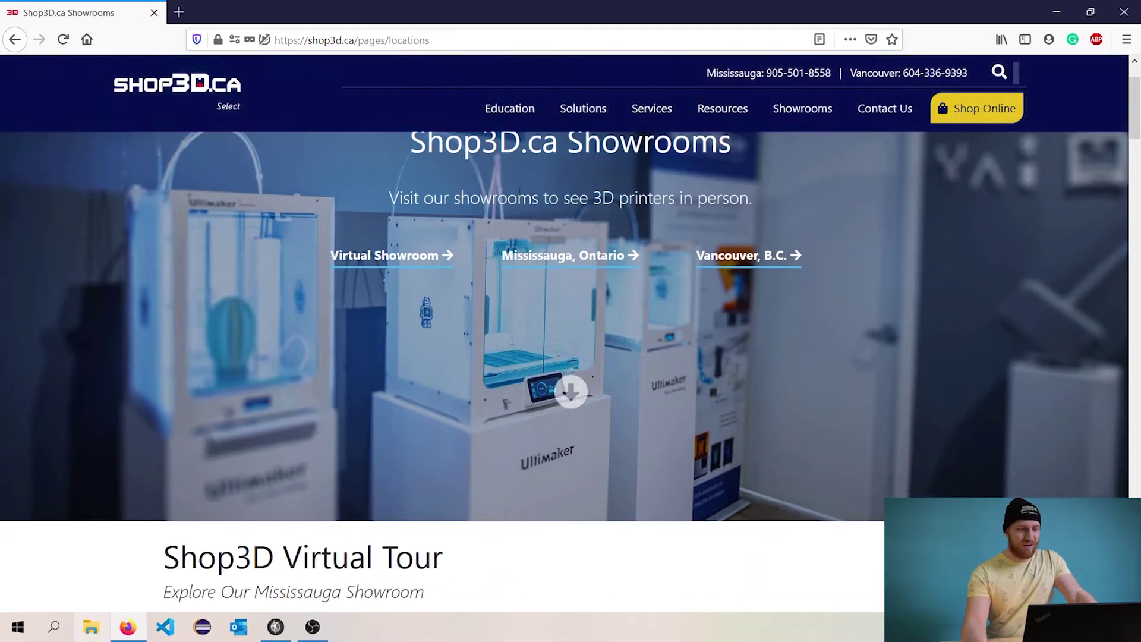
scroll(533, 260, "down", 5)
scroll(484, 258, "down", 2)
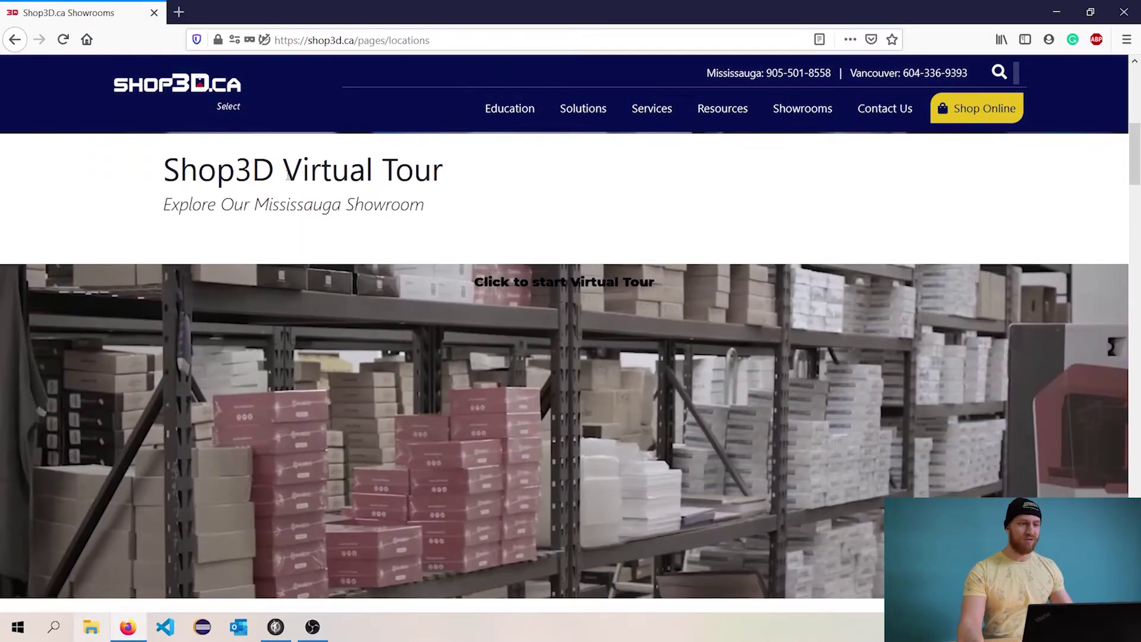
left_click(63, 40)
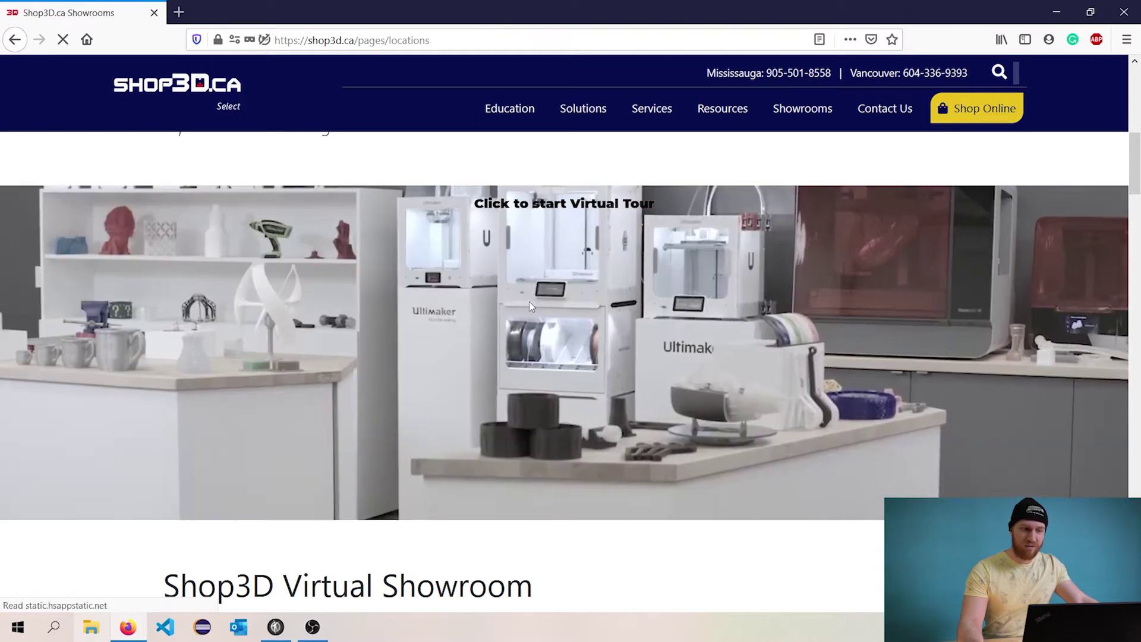
left_click(530, 312)
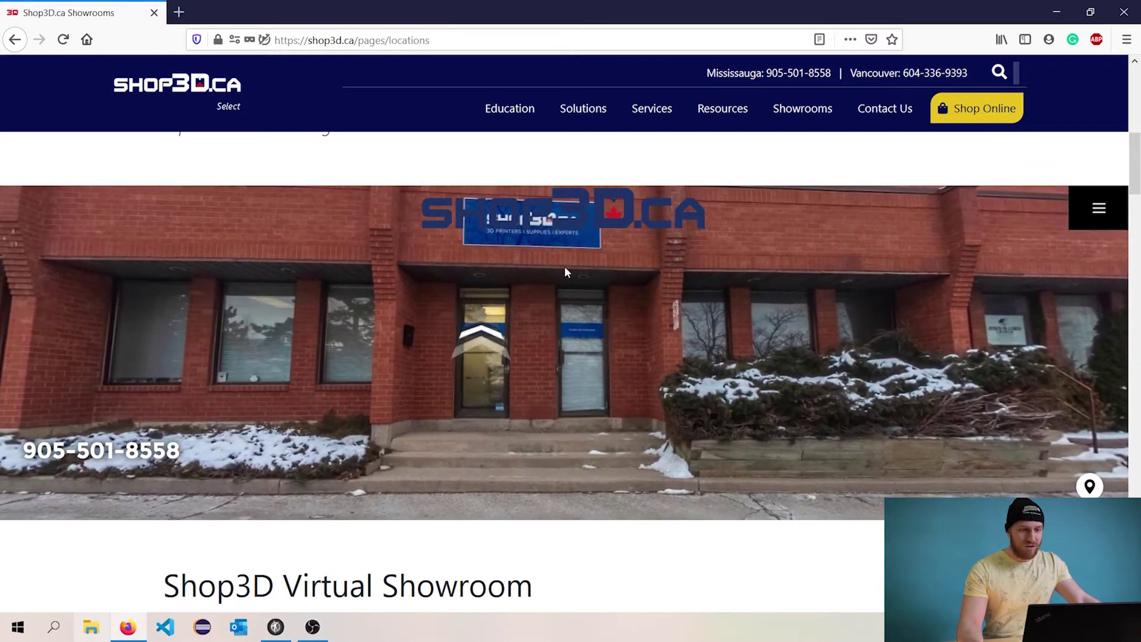
- Walk along the storefront and through the door into the showroom, turning to face the interior
left_click_drag(588, 285, 636, 292)
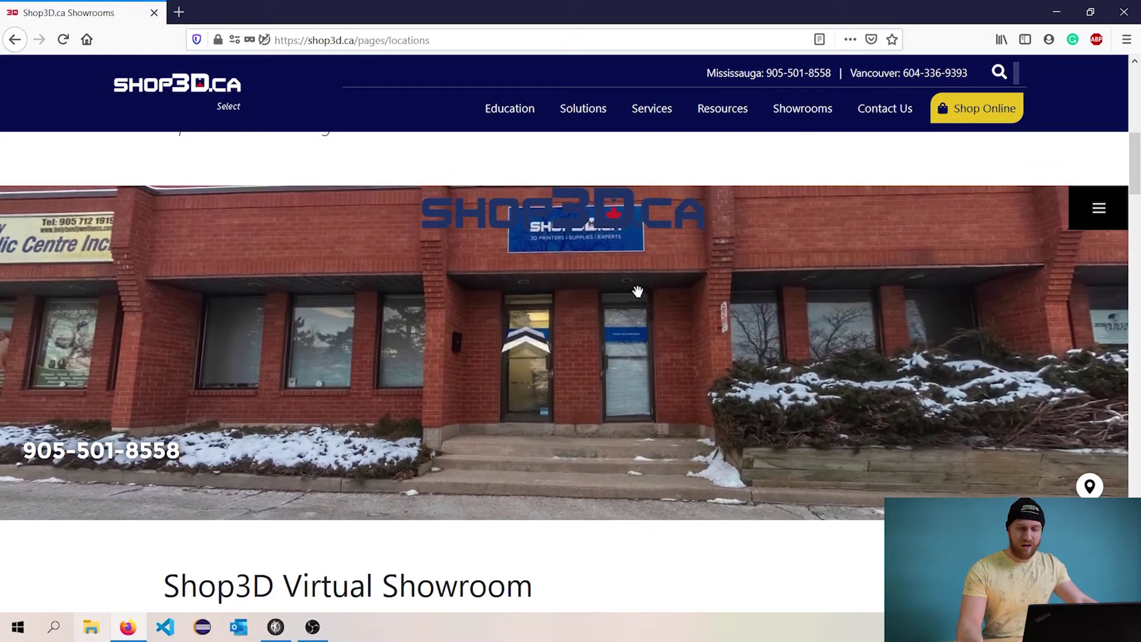
left_click(526, 347)
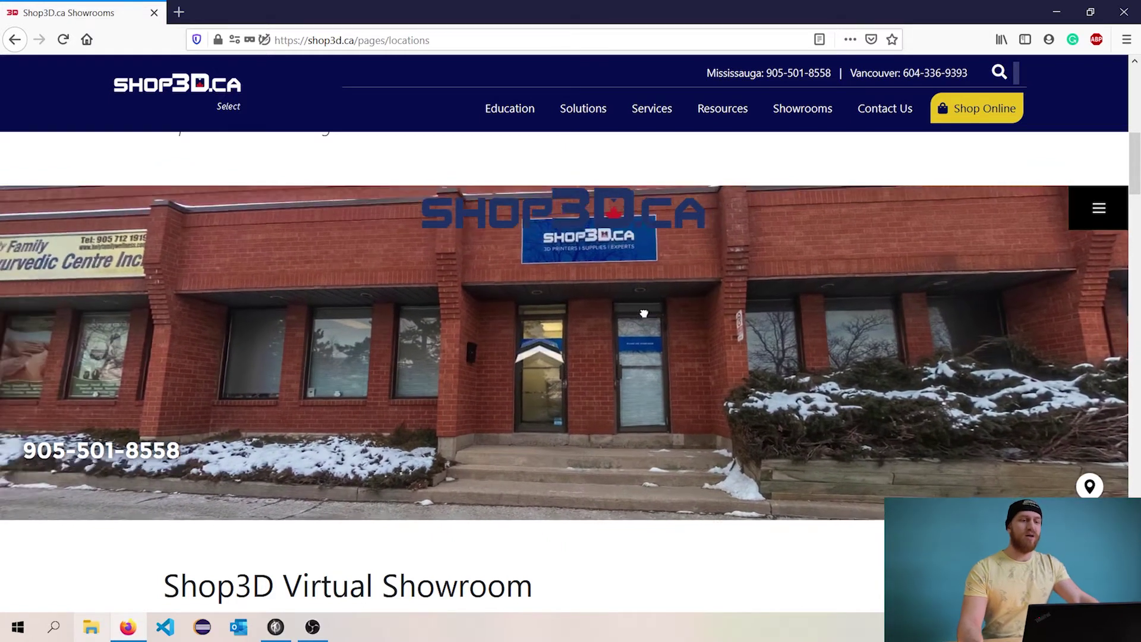
left_click(565, 360)
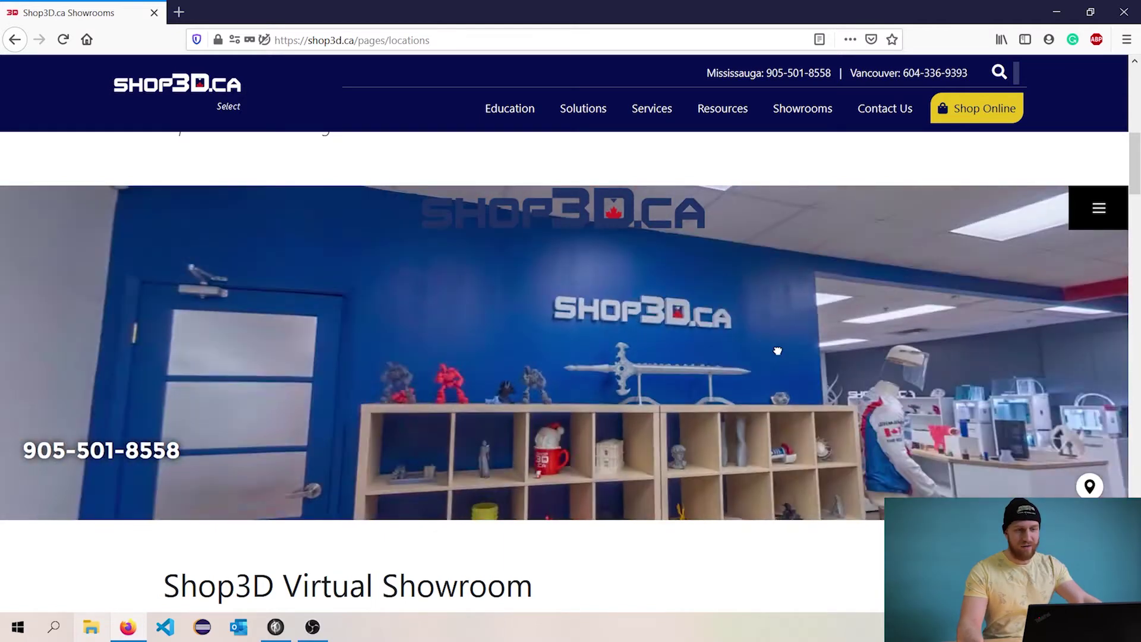
left_click_drag(777, 351, 699, 217)
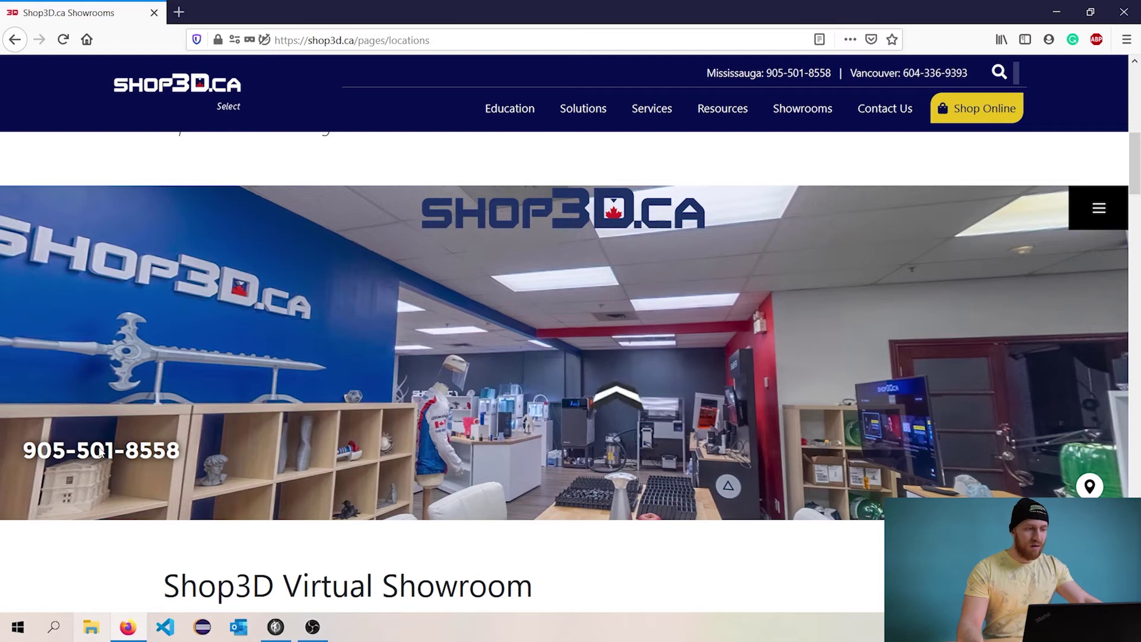
- Try the showroom's map pin popup, then expand and collapse the tour's side viewing options
left_click(1089, 486)
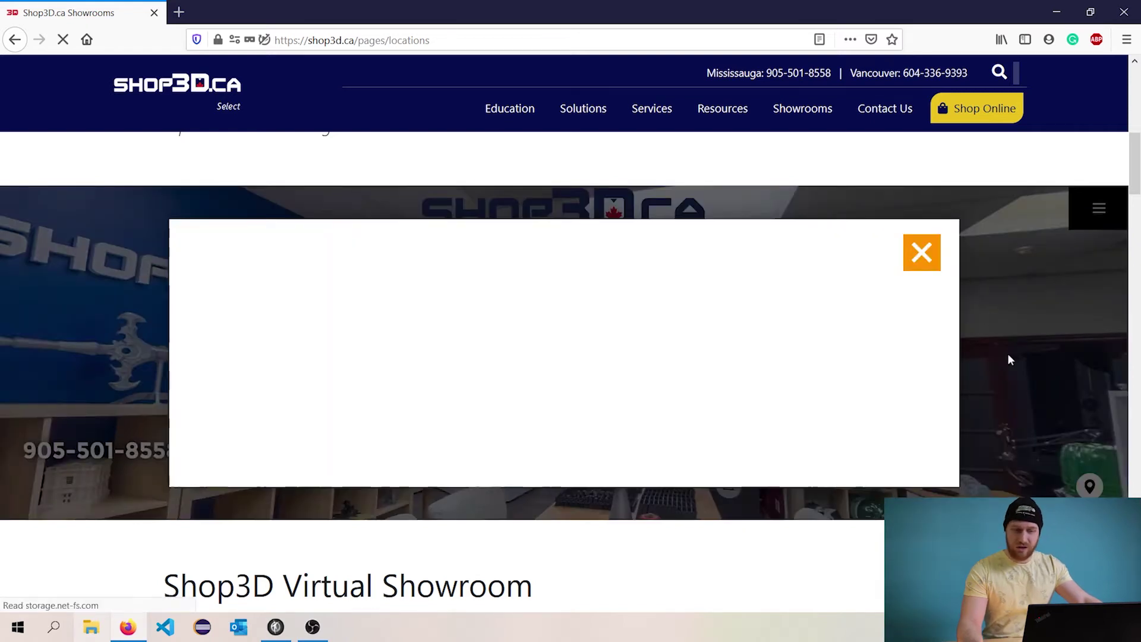
left_click(922, 252)
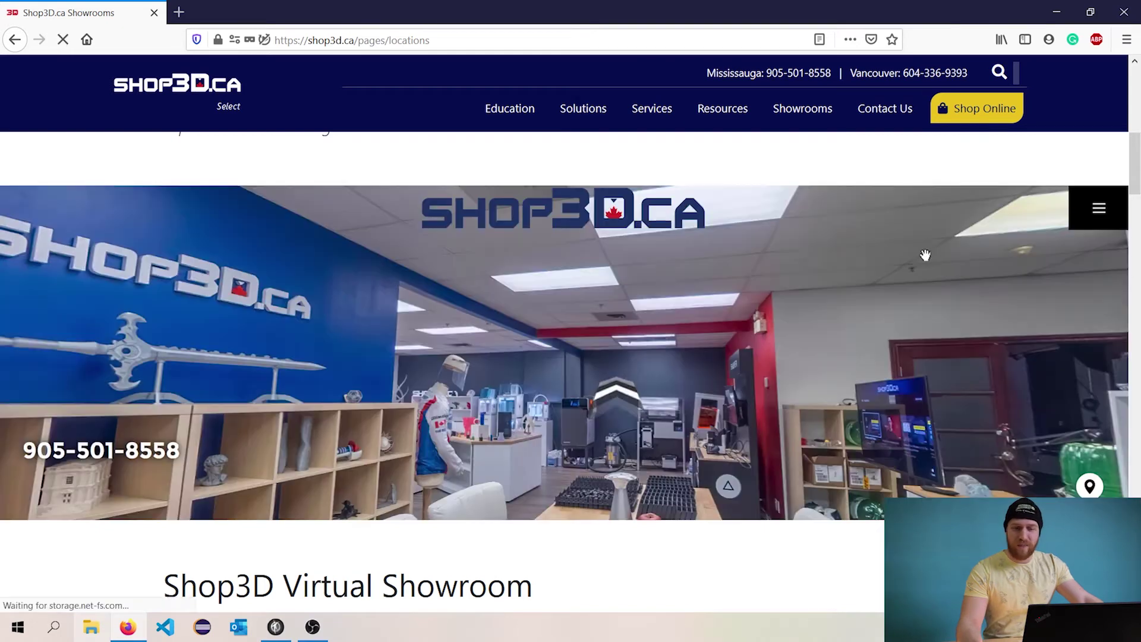
left_click(1099, 211)
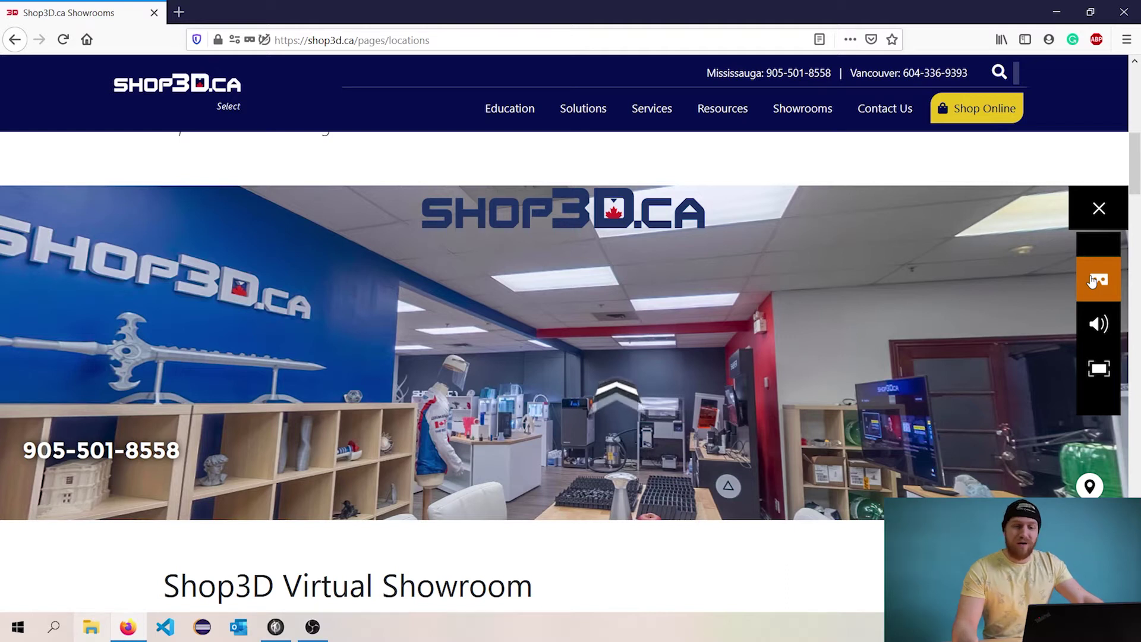
left_click(1099, 208)
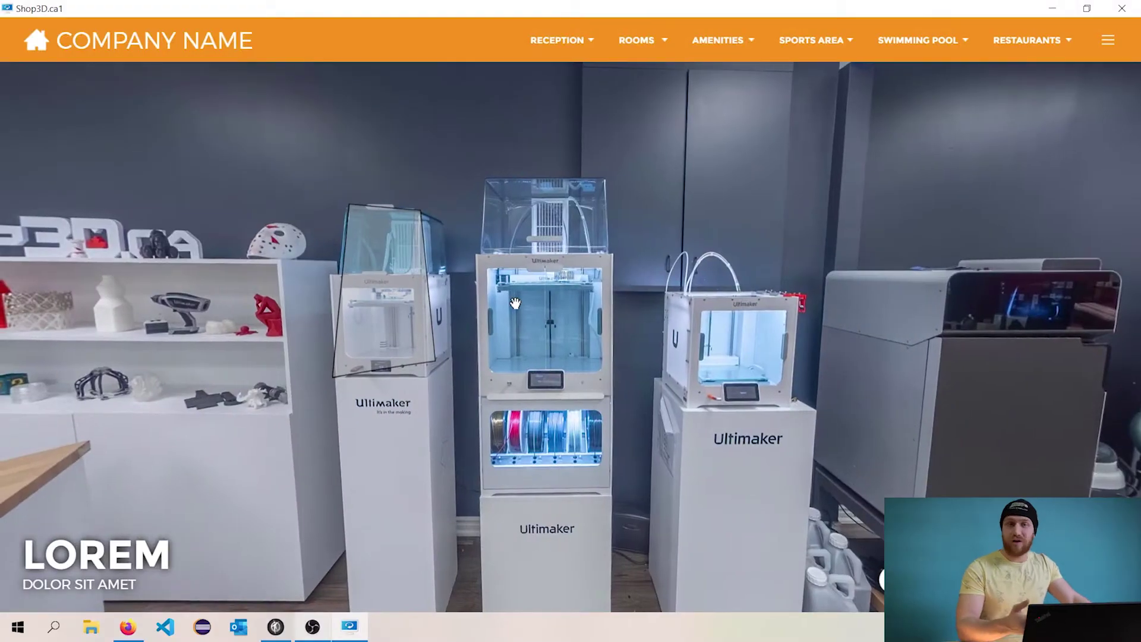
- View the Ultimaker 2+ Connect printer info popup in the preview, then close the preview window
right_click(515, 303)
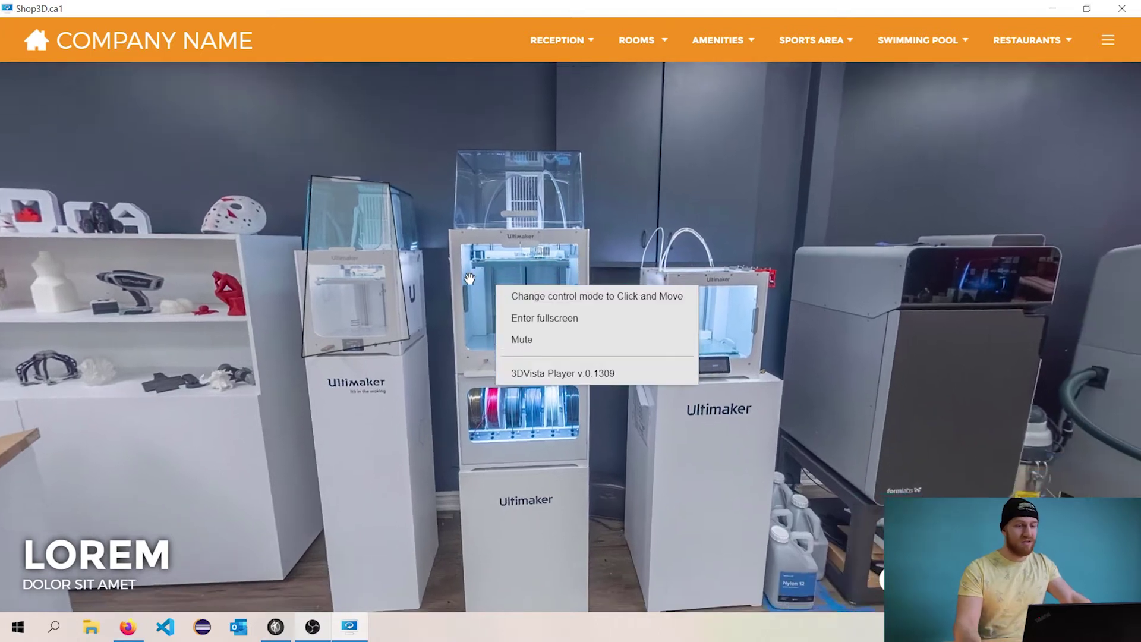
left_click(327, 253)
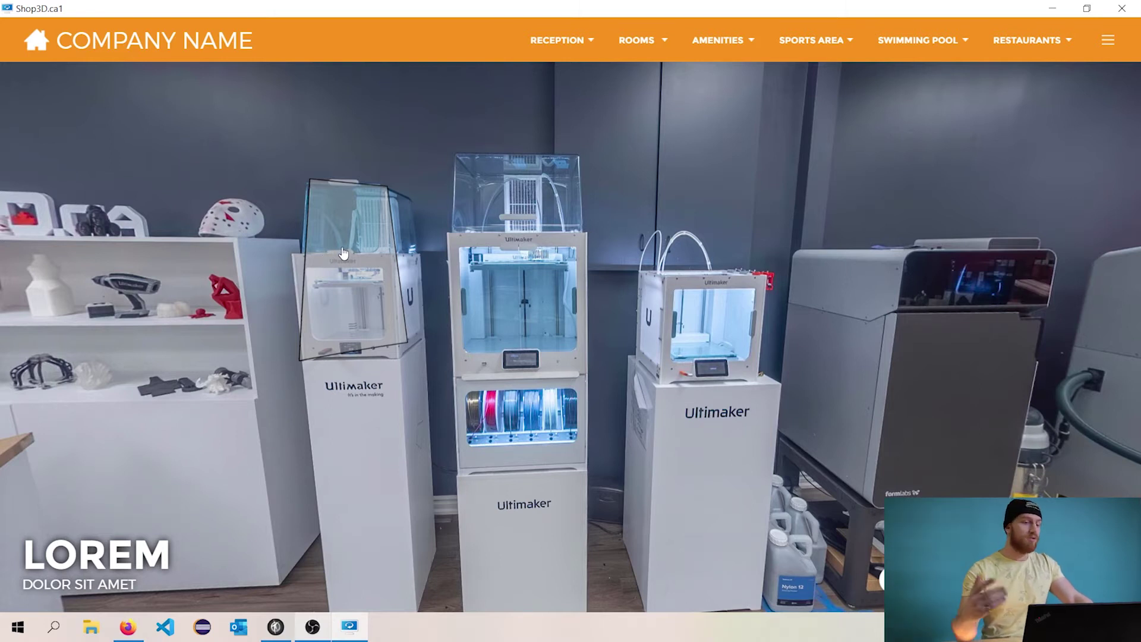
left_click(344, 253)
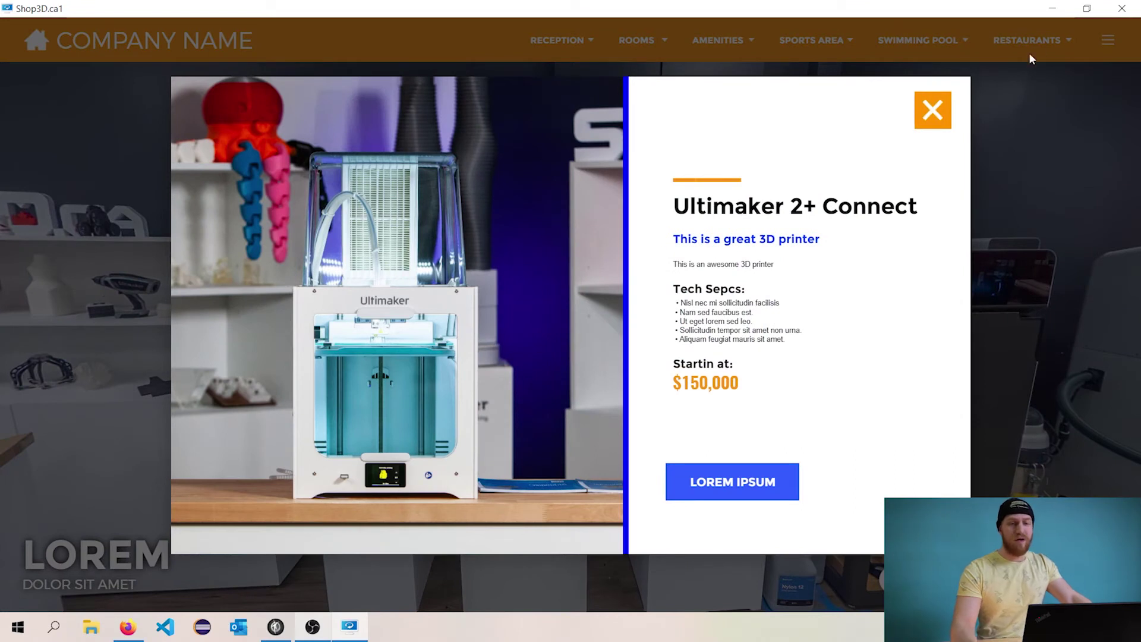
left_click(934, 109)
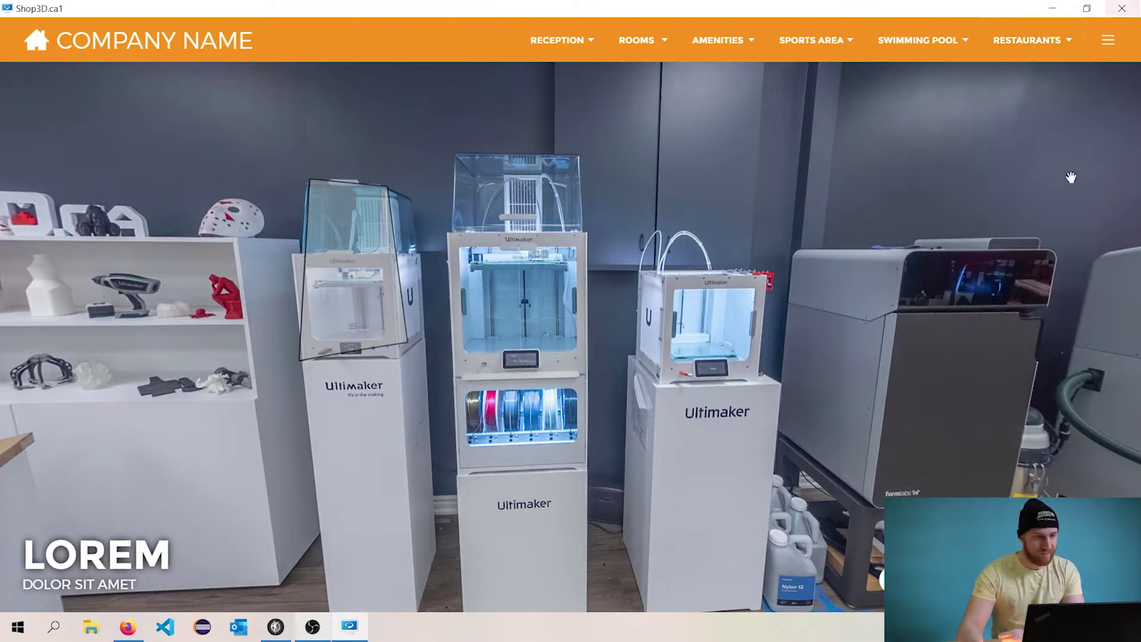
key("alt+F4")
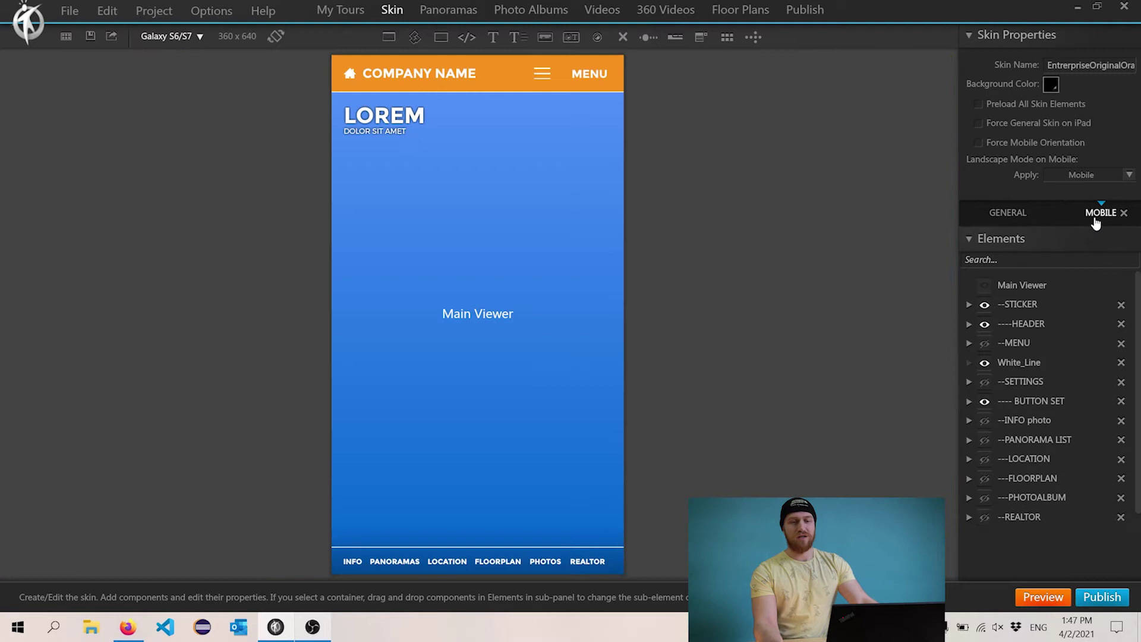
- Delete the MOBILE skin layout and confirm Yes in the Warning dialog
left_click(1099, 215)
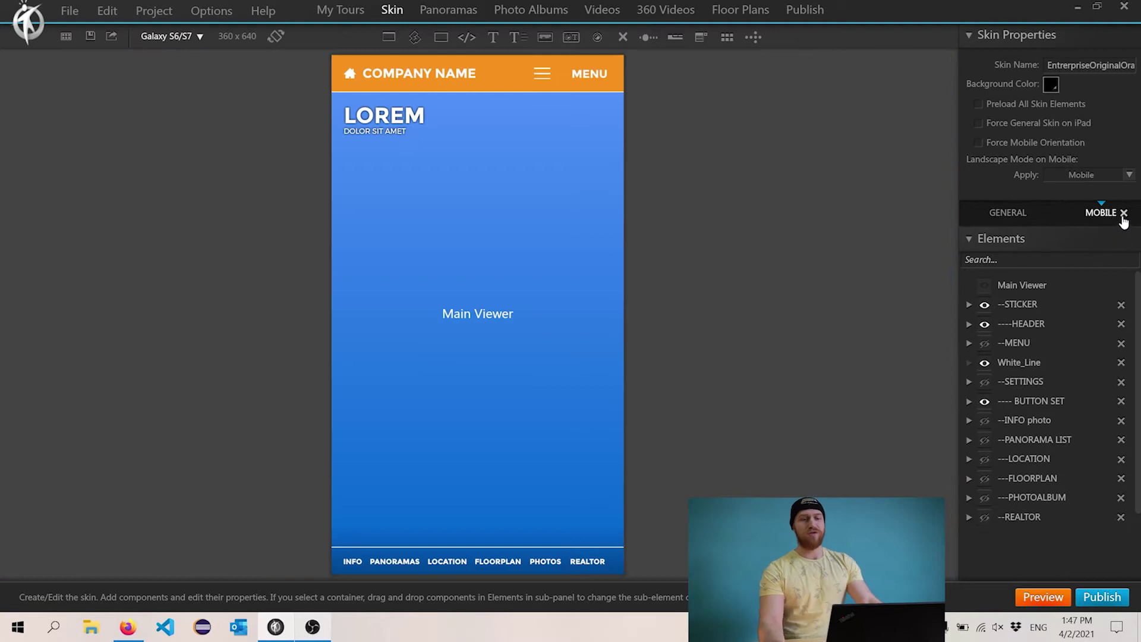
left_click(1123, 213)
left_click(545, 337)
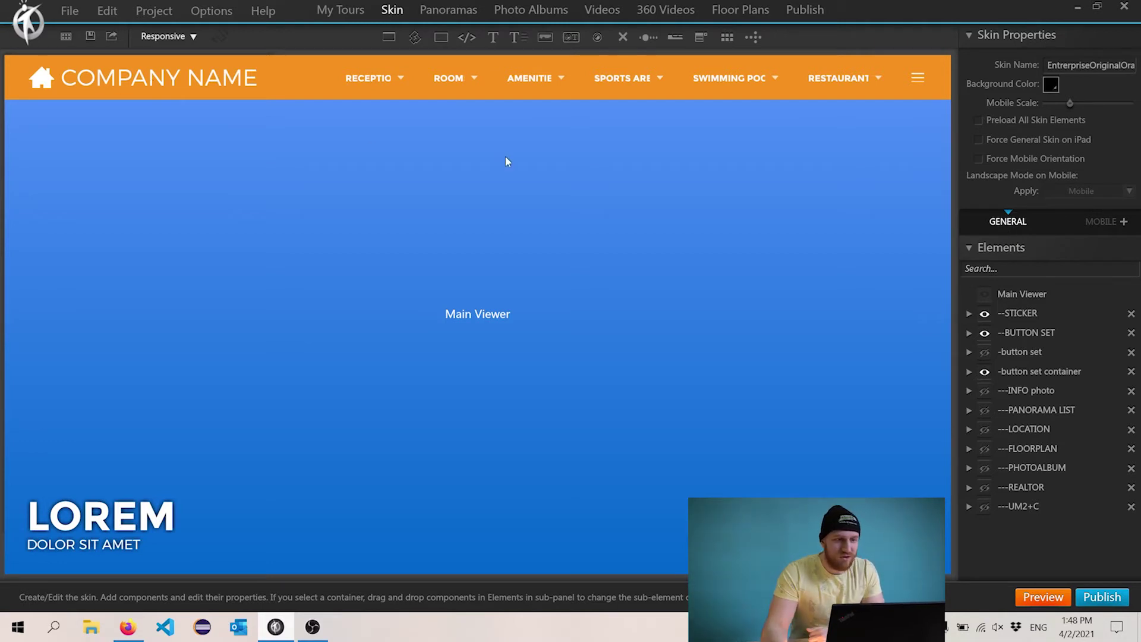
- Select the header bar, the bottom icon row and each bottom icon button in turn
left_click(402, 94)
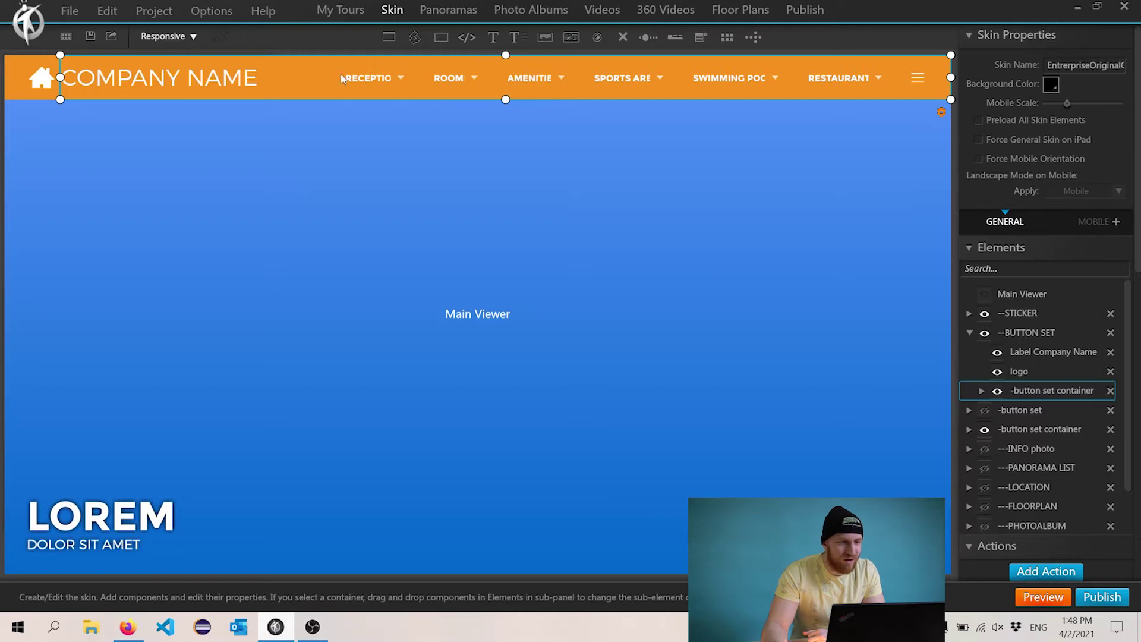
left_click(113, 511)
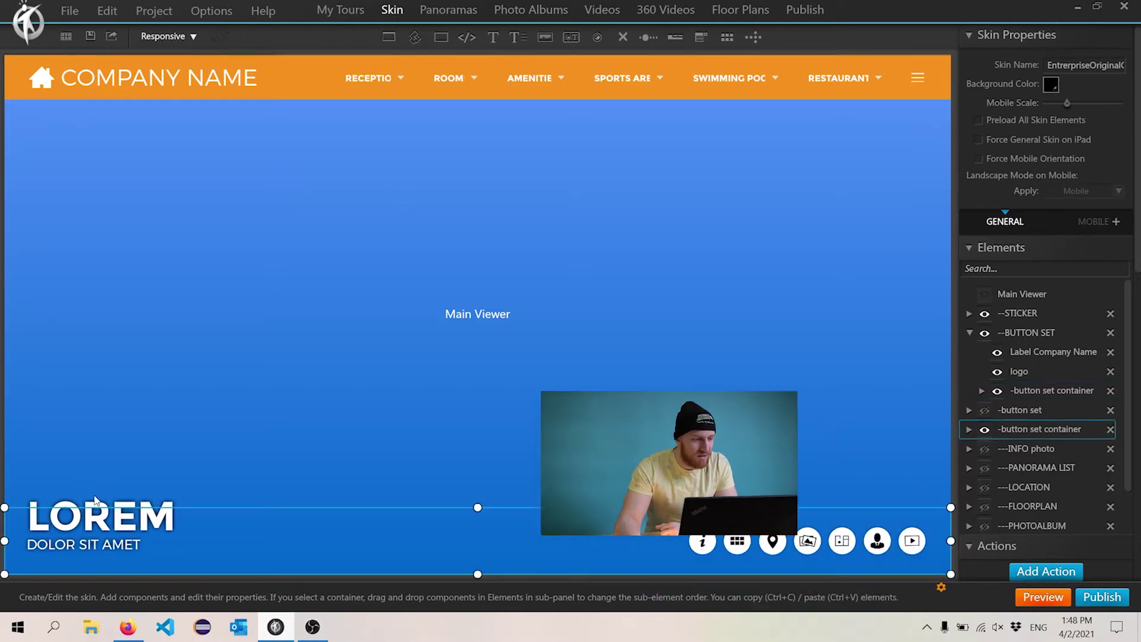
left_click(705, 542)
left_click(737, 541)
left_click(772, 541)
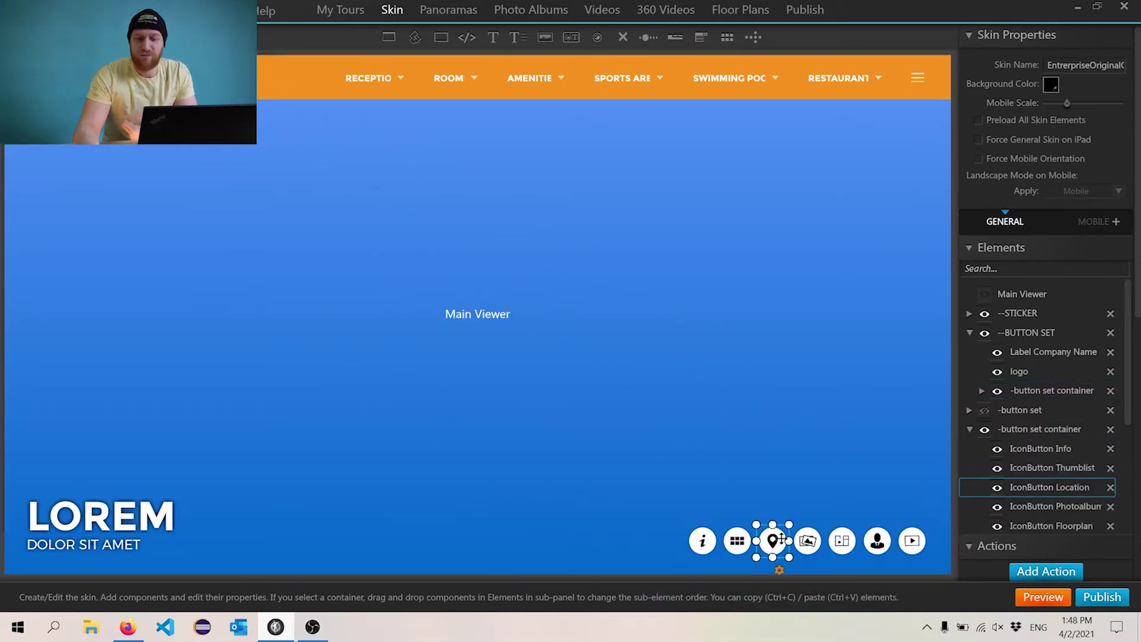
left_click(807, 541)
left_click(842, 541)
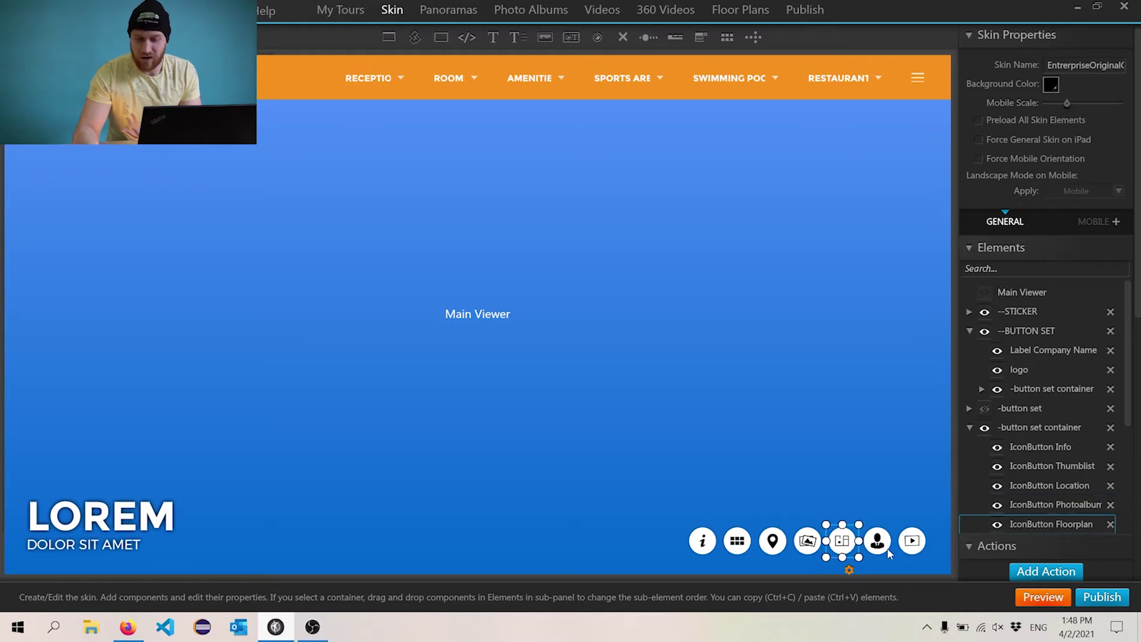
left_click(773, 541)
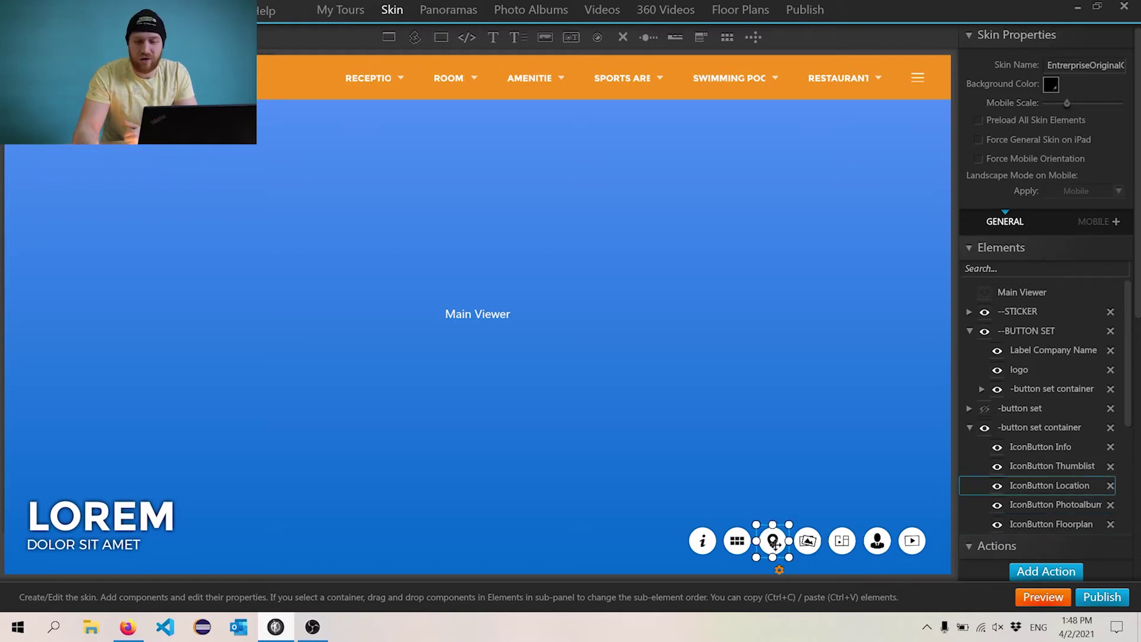
left_click(807, 540)
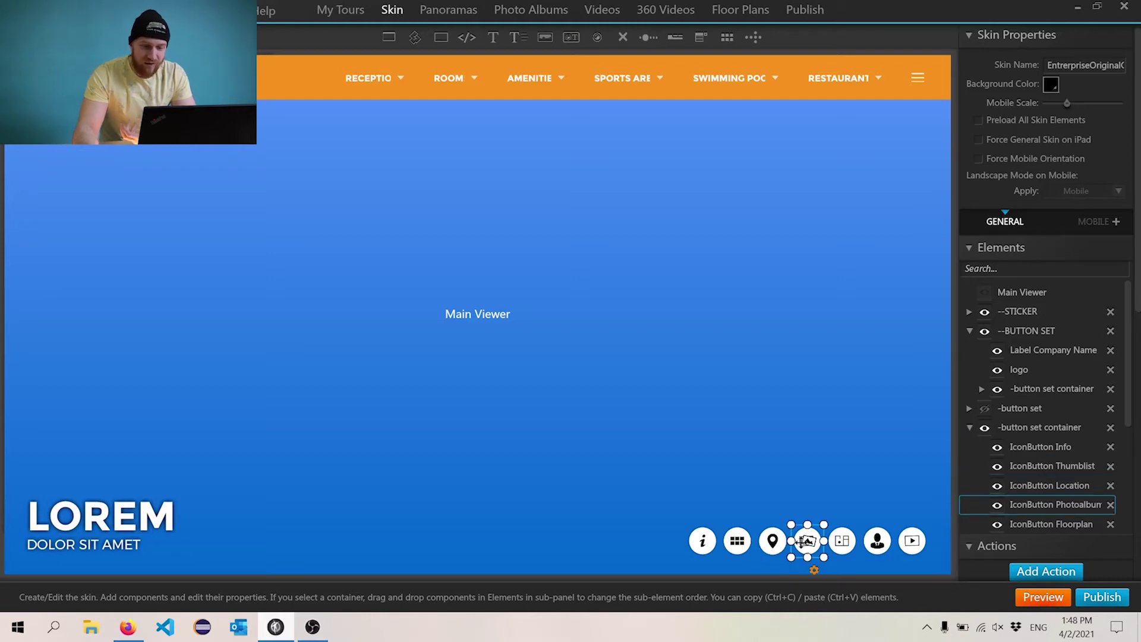
- Delete the Photoalbum, Floorplan, Realtor and Thumblist icon buttons, leaving only Location
key("Delete")
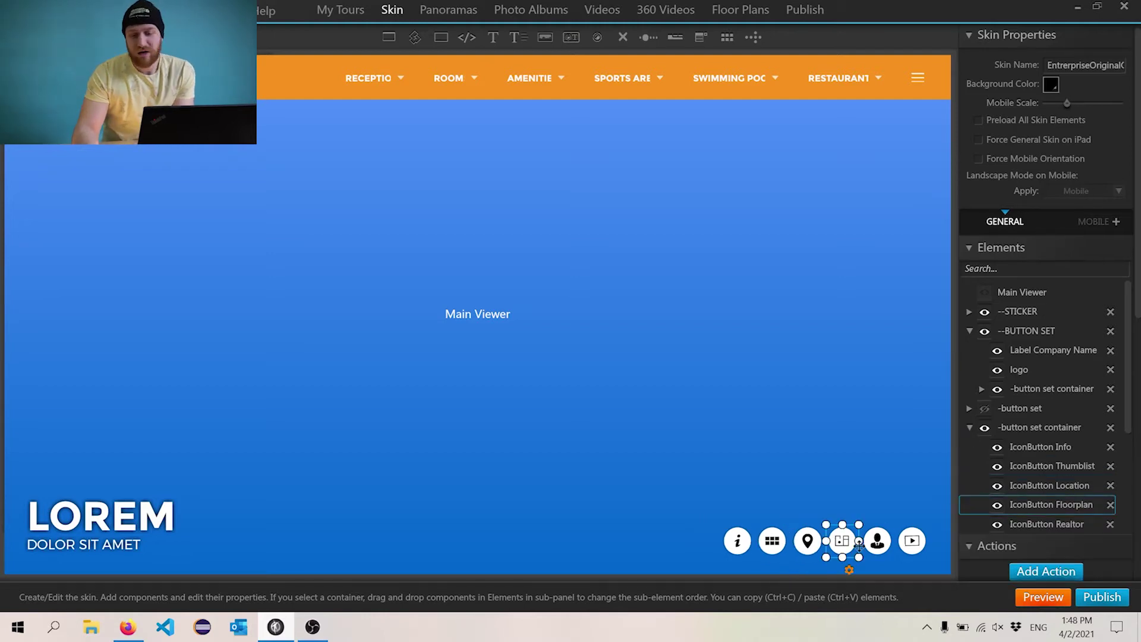
key("Delete")
left_click(894, 550)
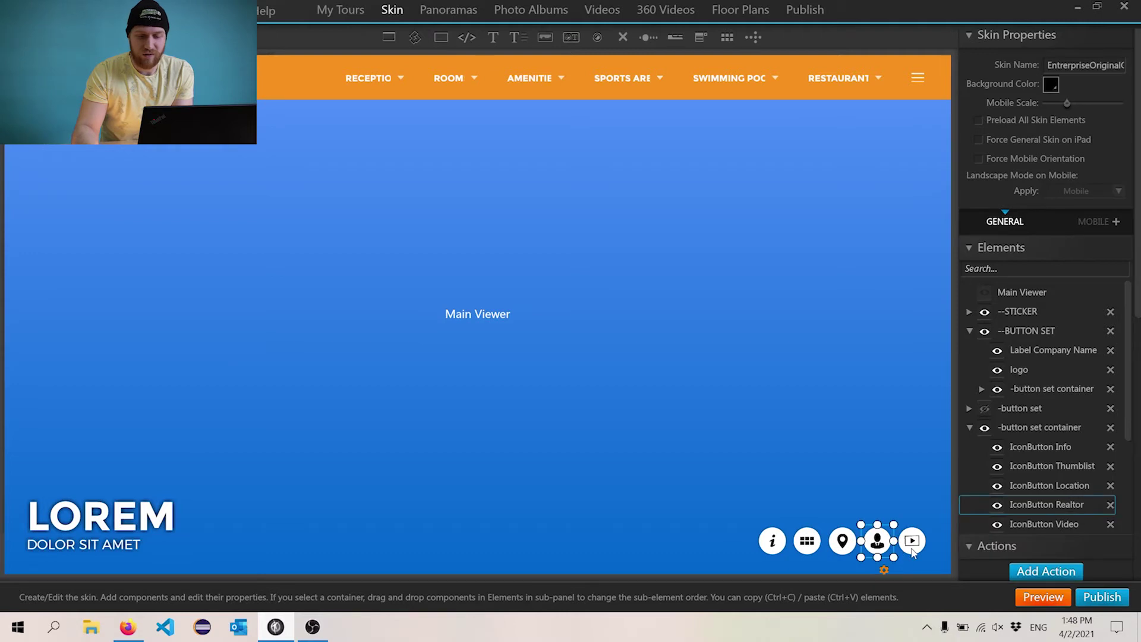
key("Delete")
left_click(858, 563)
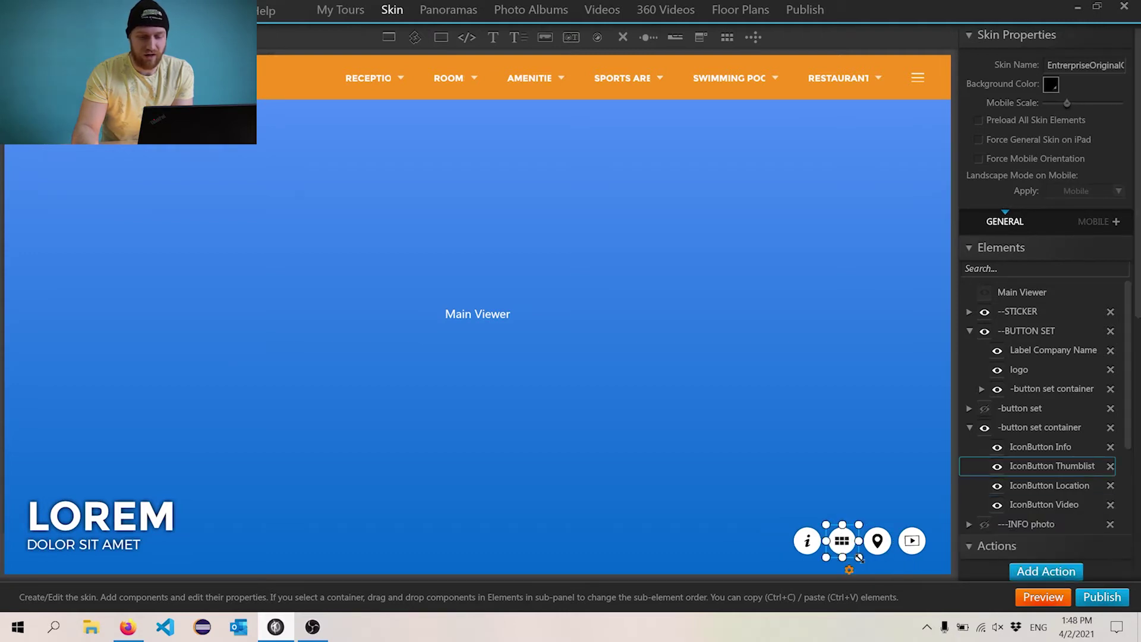
key("Delete")
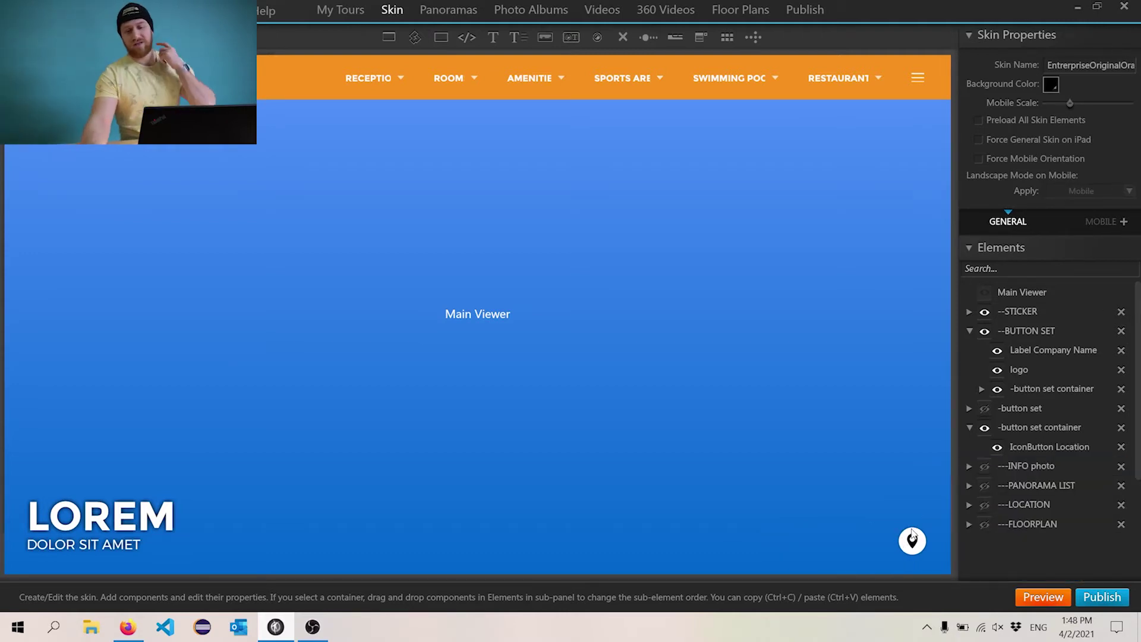
left_click(913, 537)
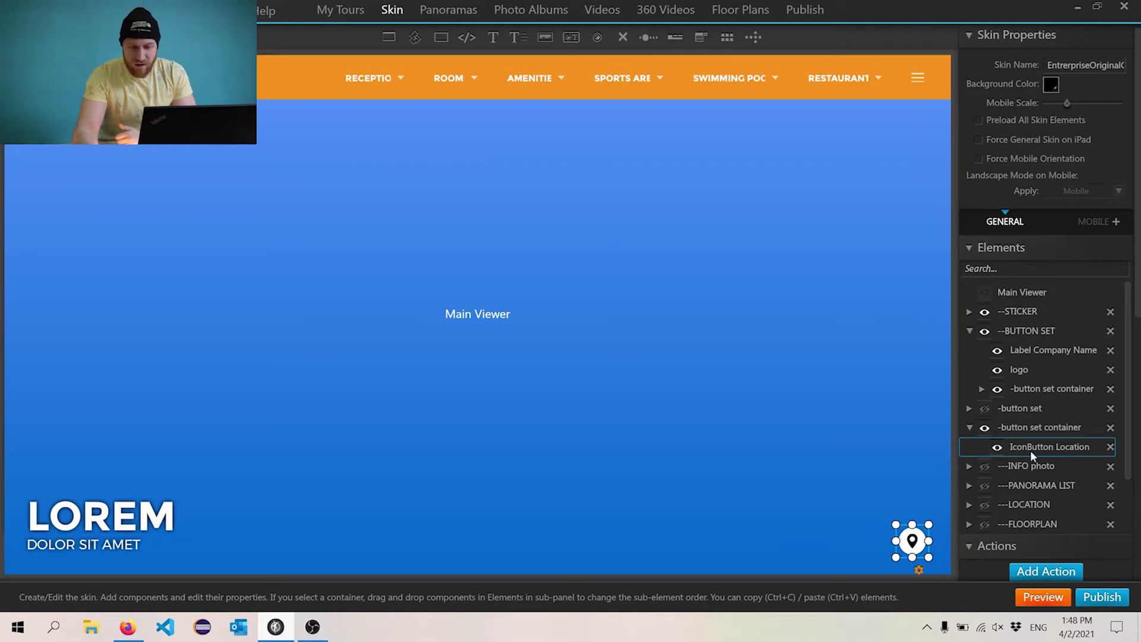
- Make the LOCATION popup visible on the canvas and select it
scroll(1029, 450, "down", 2)
left_click(984, 439)
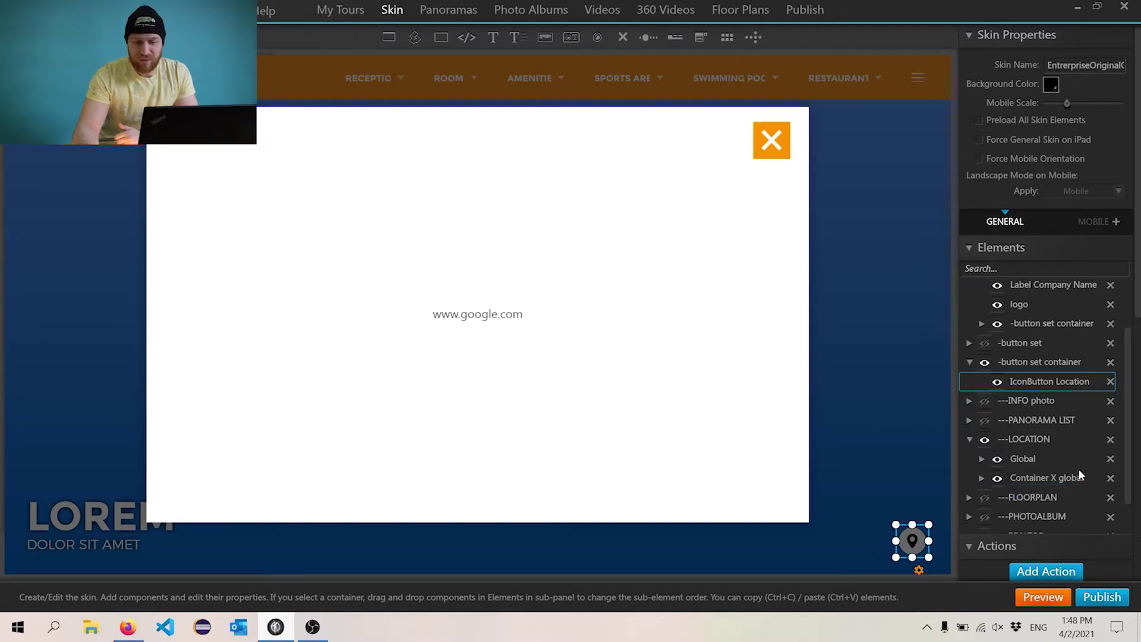
left_click(1047, 478)
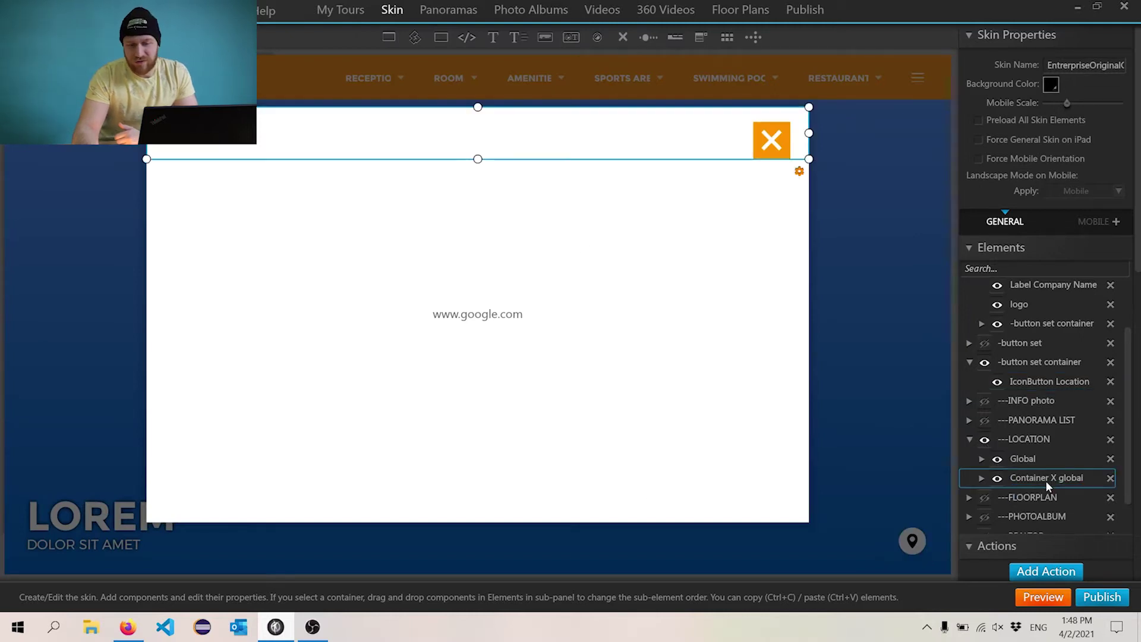
left_click(988, 444)
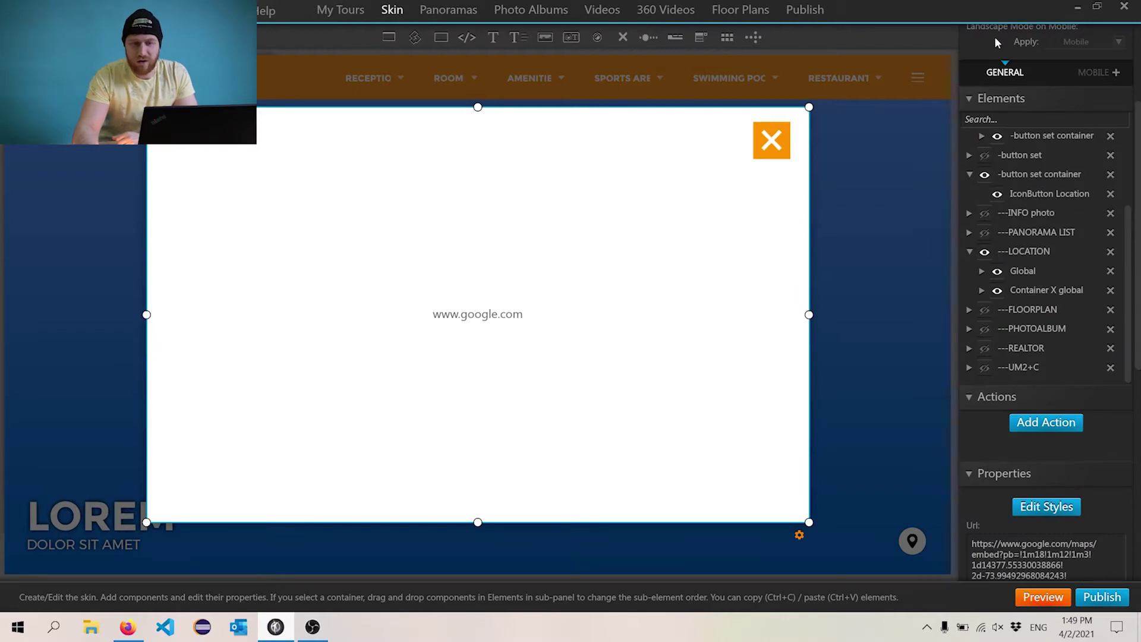
- Under LOCATION > Global, select WebFrame48191 and highlight its entire Url property text
left_click(1028, 252)
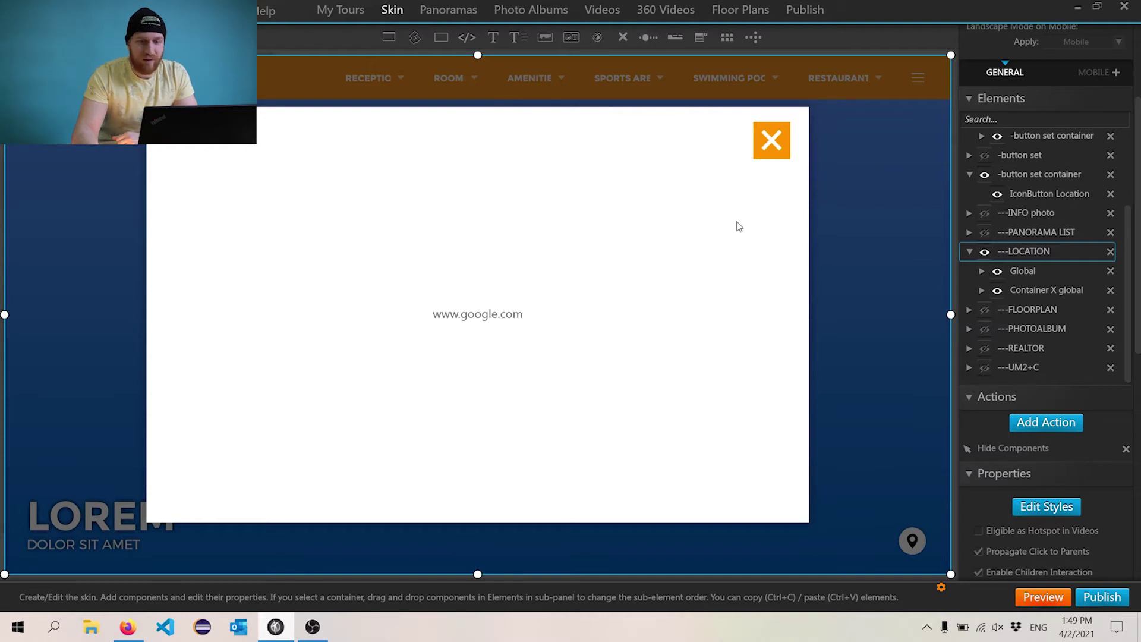
left_click(1018, 272)
left_click(981, 271)
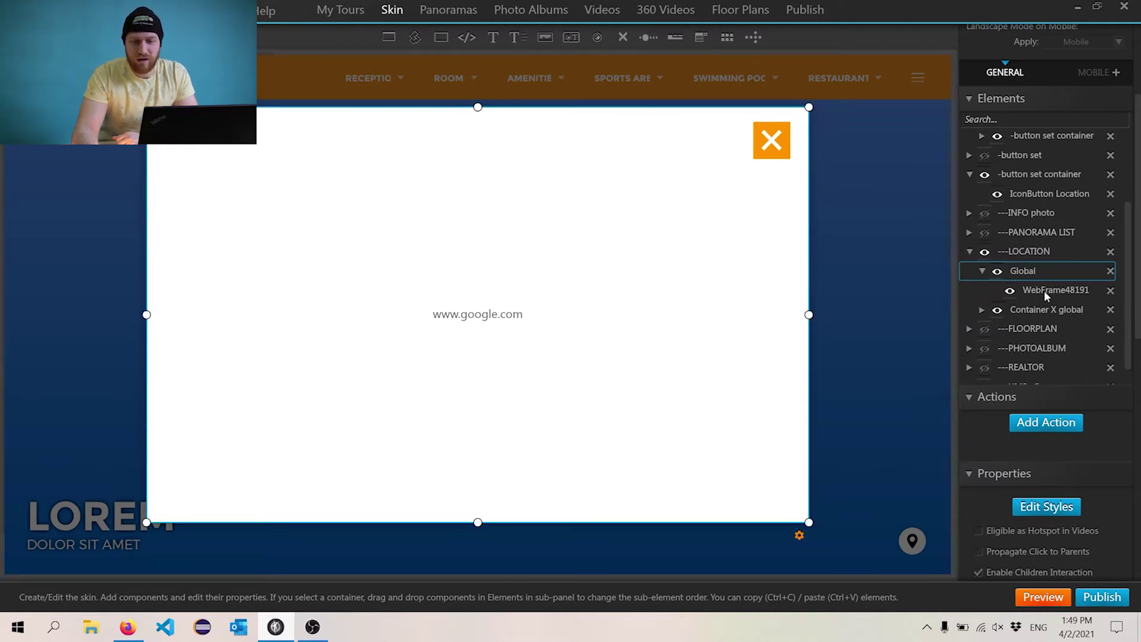
left_click(1045, 290)
scroll(1123, 471, "down", 5)
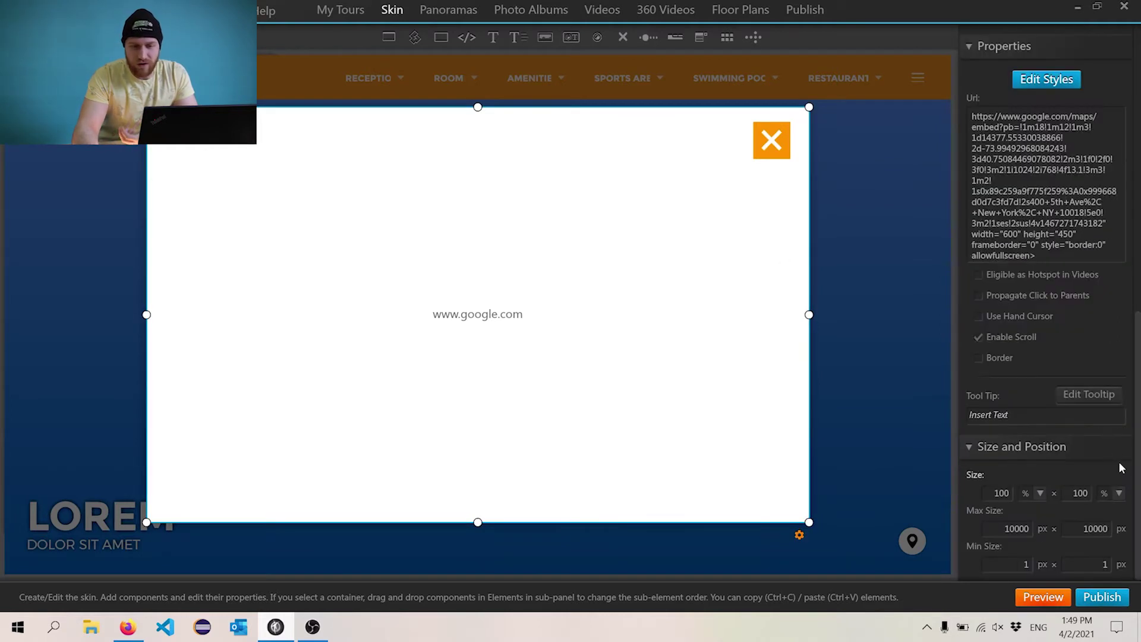
left_click_drag(974, 117, 922, 97)
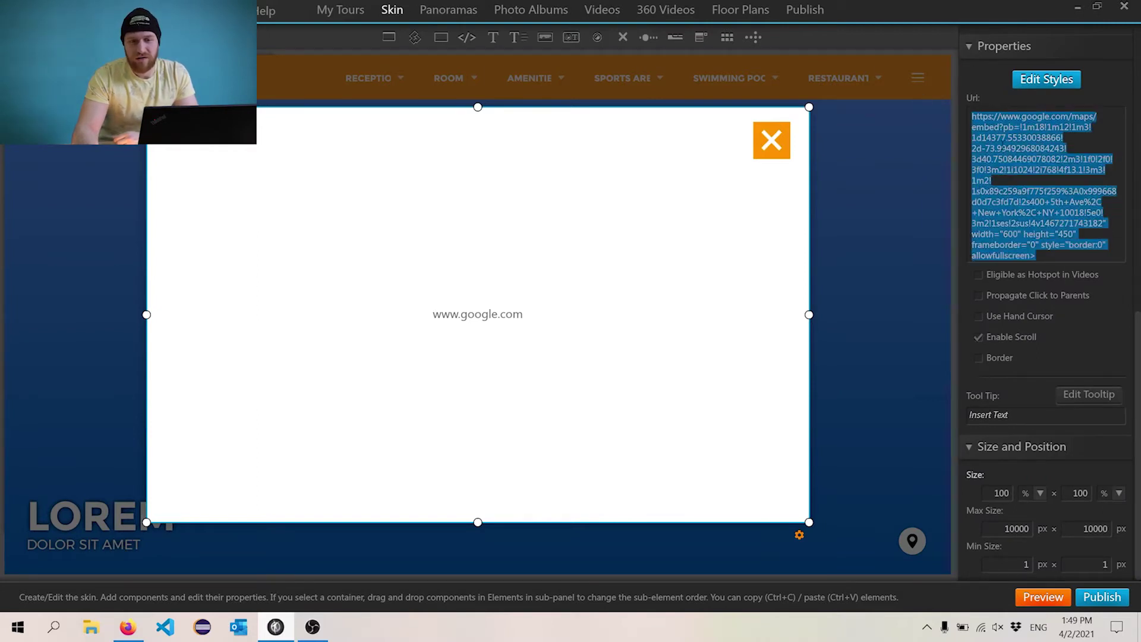
left_click(1010, 148)
key("ctrl+a")
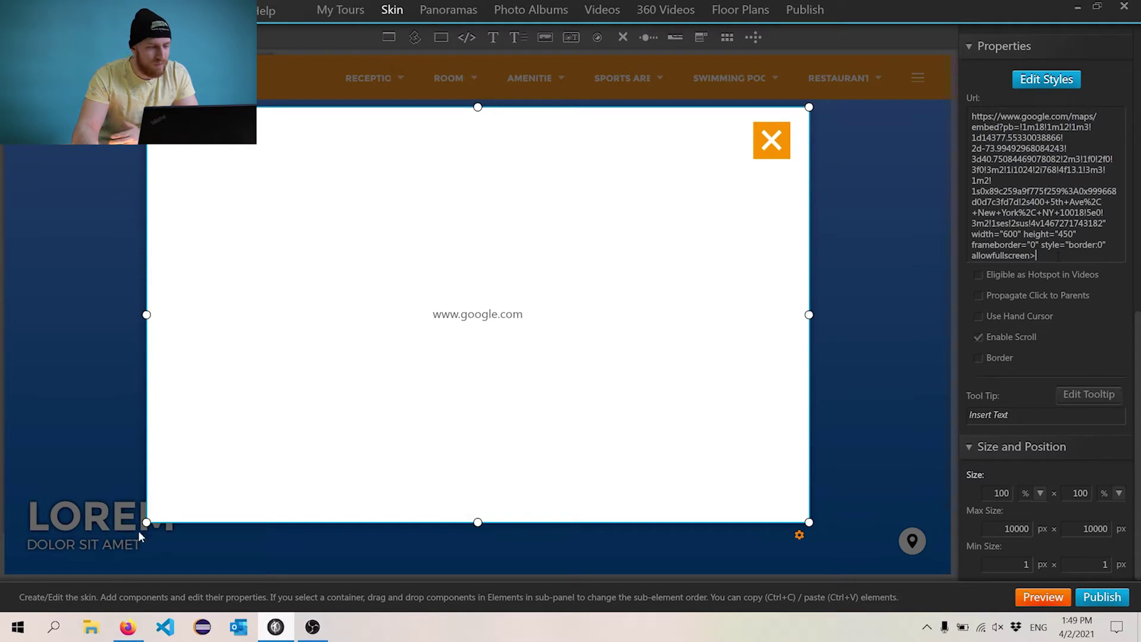
- In Firefox, copy the Google Maps 'Embed a map' HTML for the Shop3D.ca place
left_click(128, 627)
double_click(367, 6)
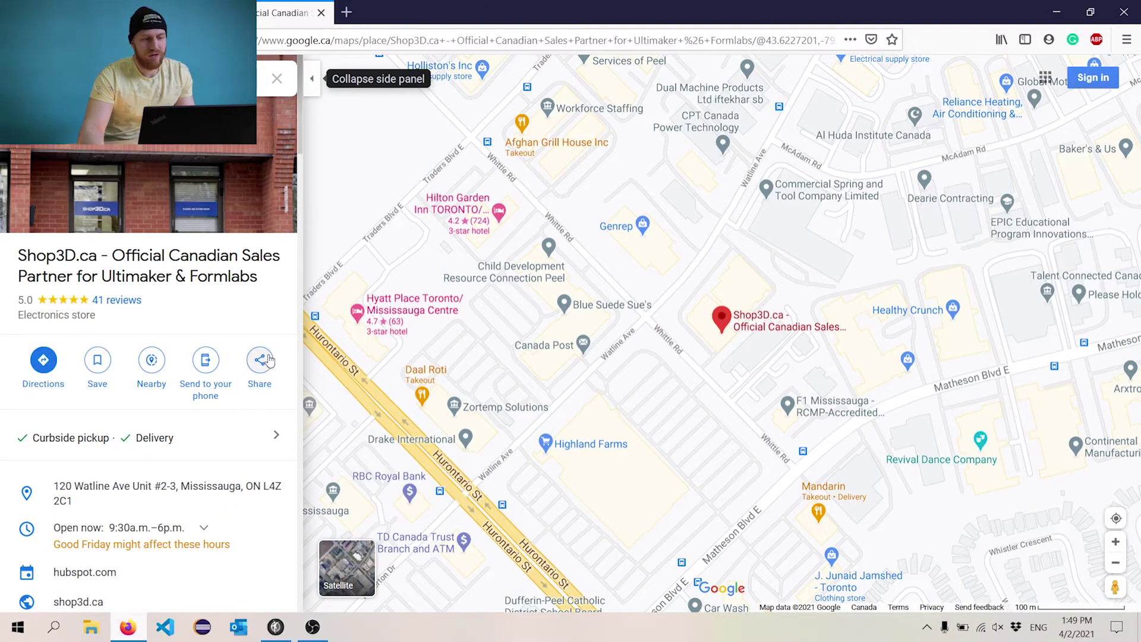
left_click(260, 360)
left_click(538, 241)
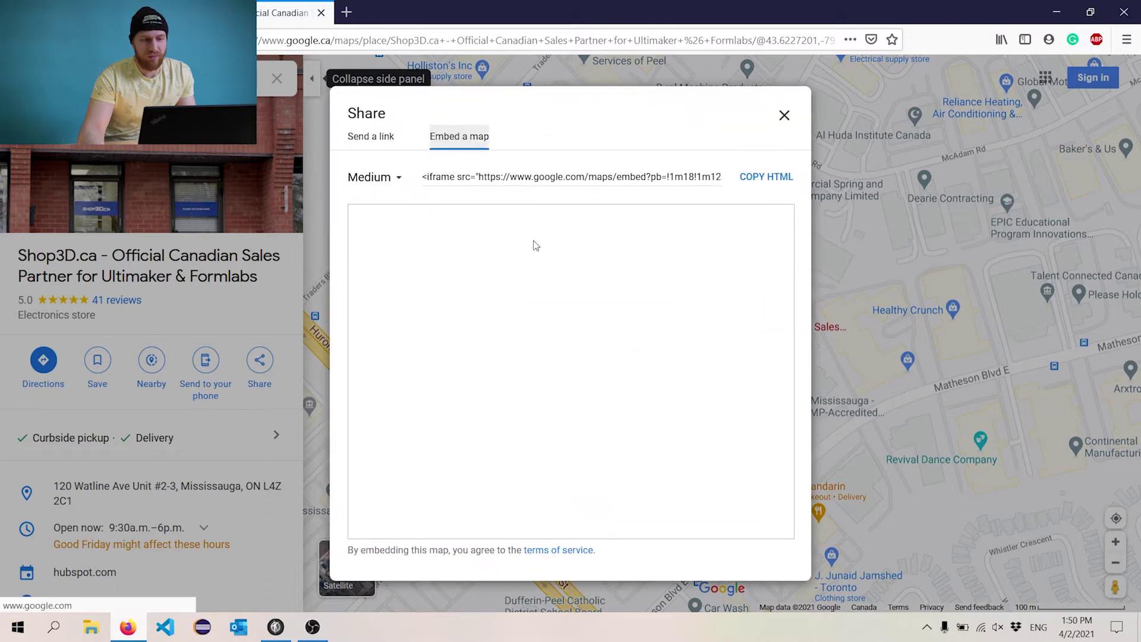
left_click(766, 177)
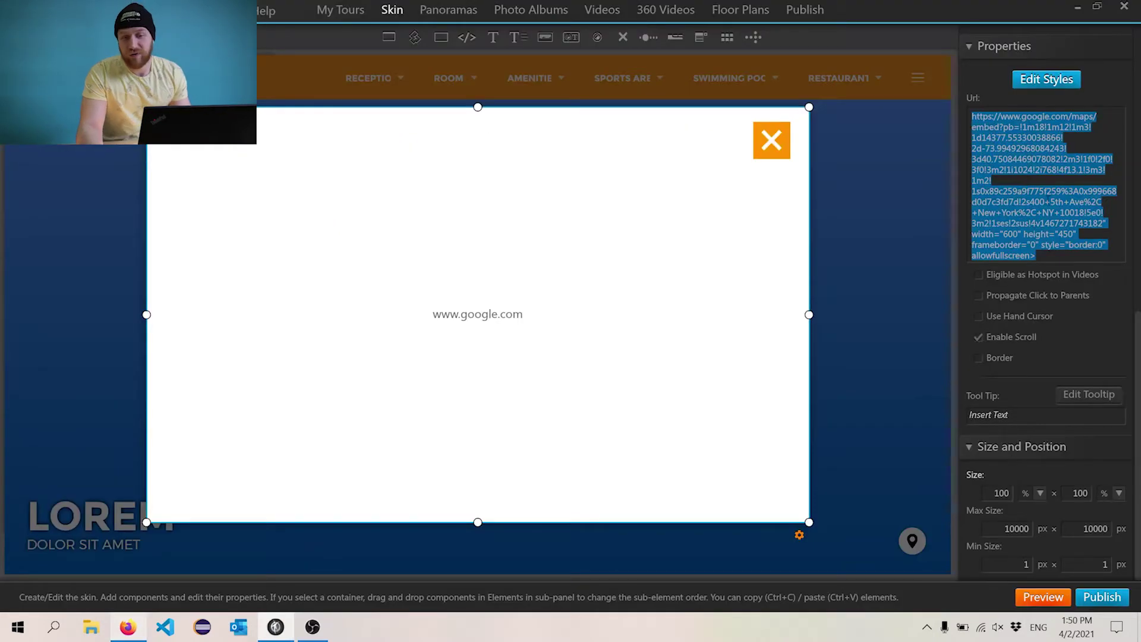
- Paste the Shop3D.ca map iframe code into WebFrame48191's Url, save, and build a preview
key("ctrl+v")
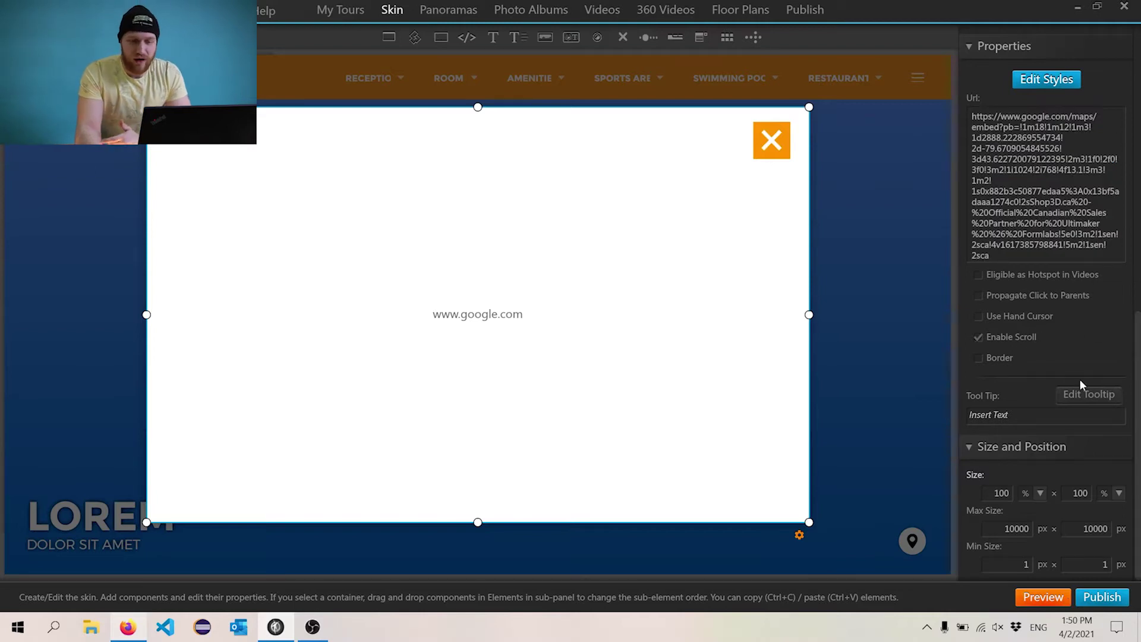
key("ctrl+s")
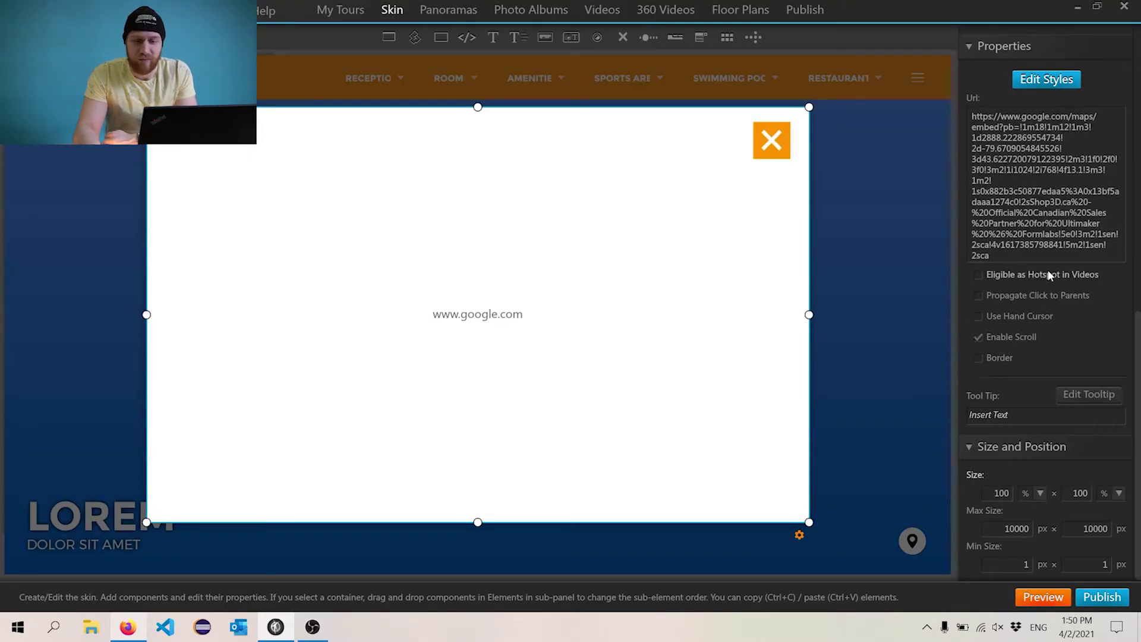
left_click(1042, 602)
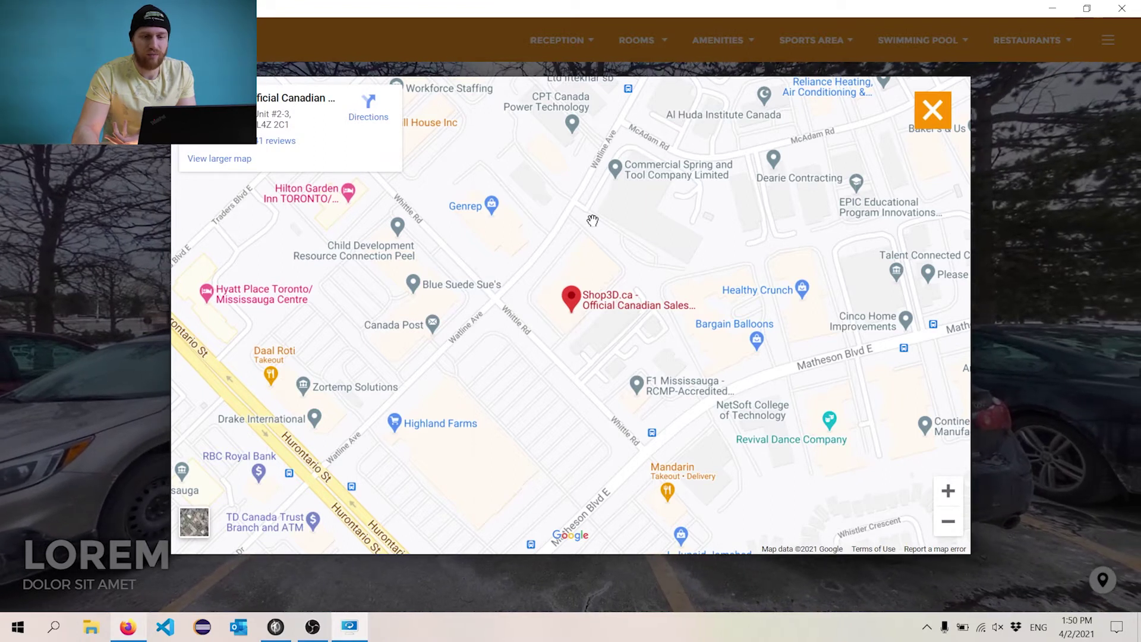
- Dismiss the map popup, close the preview, and hide the LOCATION popup in the editor
key("Escape")
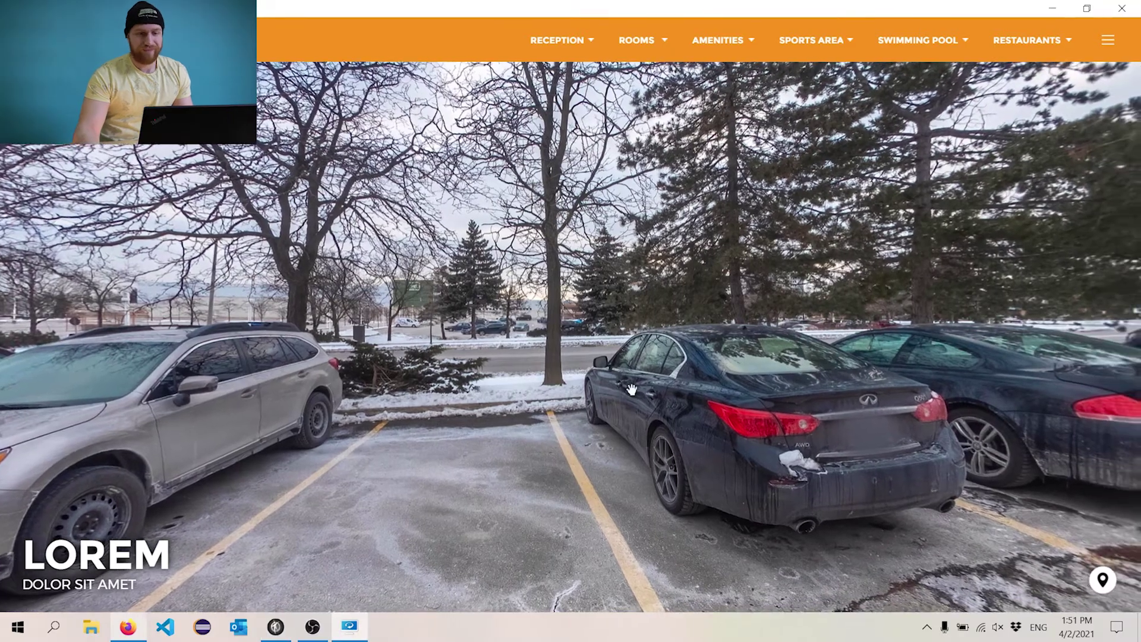
key("alt+F4")
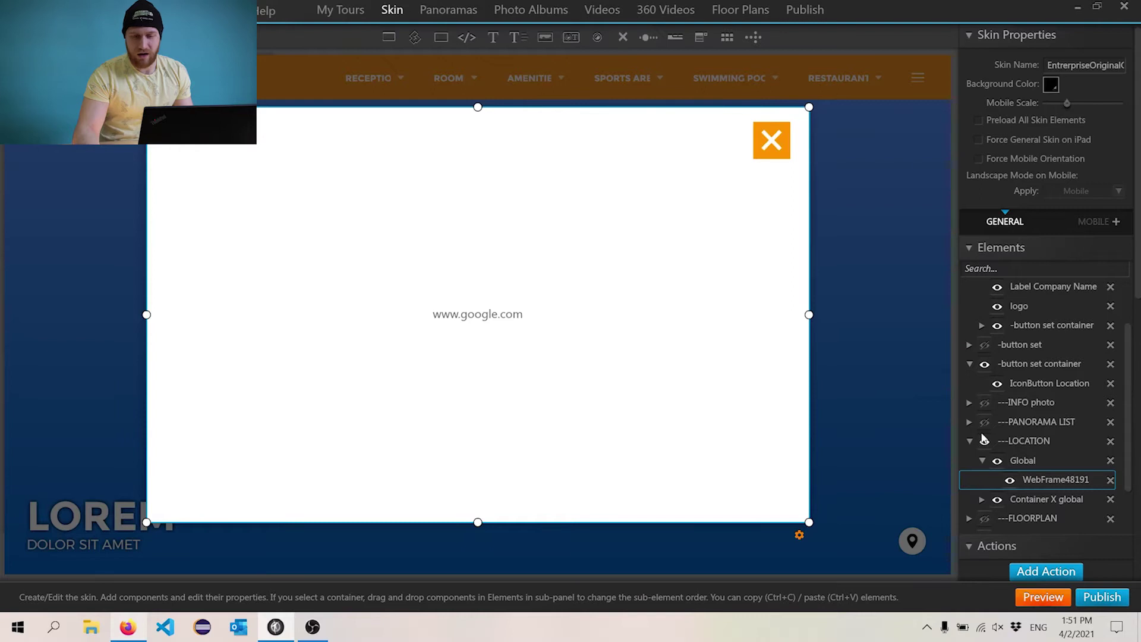
left_click(984, 440)
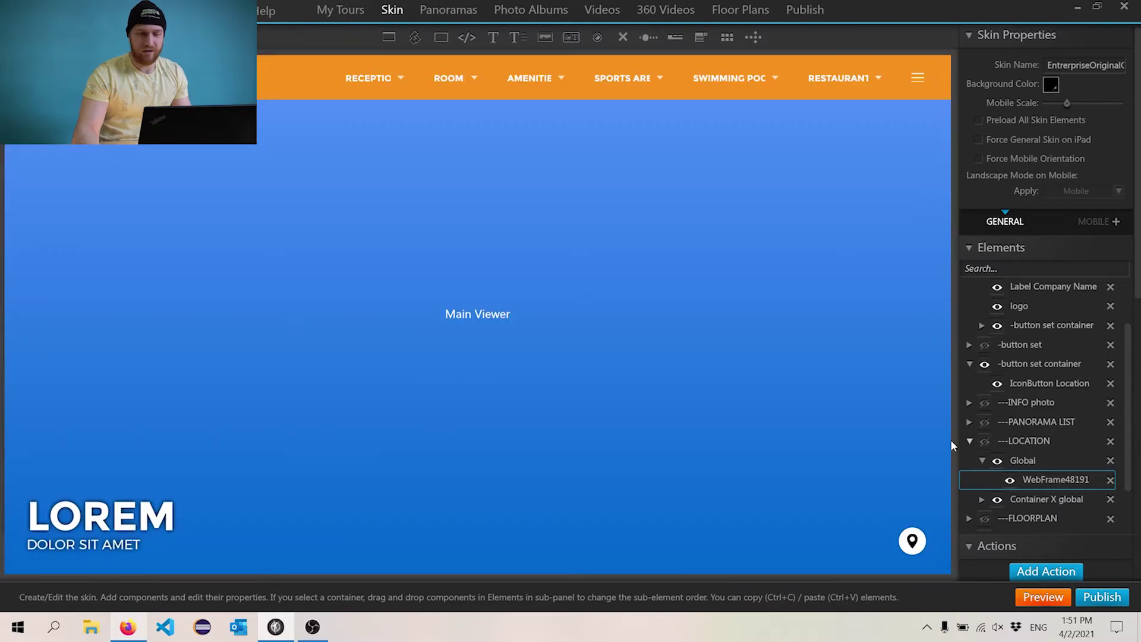
- Delete the six dropdown menu buttons, RECEPTION through RESTAURANT, from the header's button set container
left_click(355, 83)
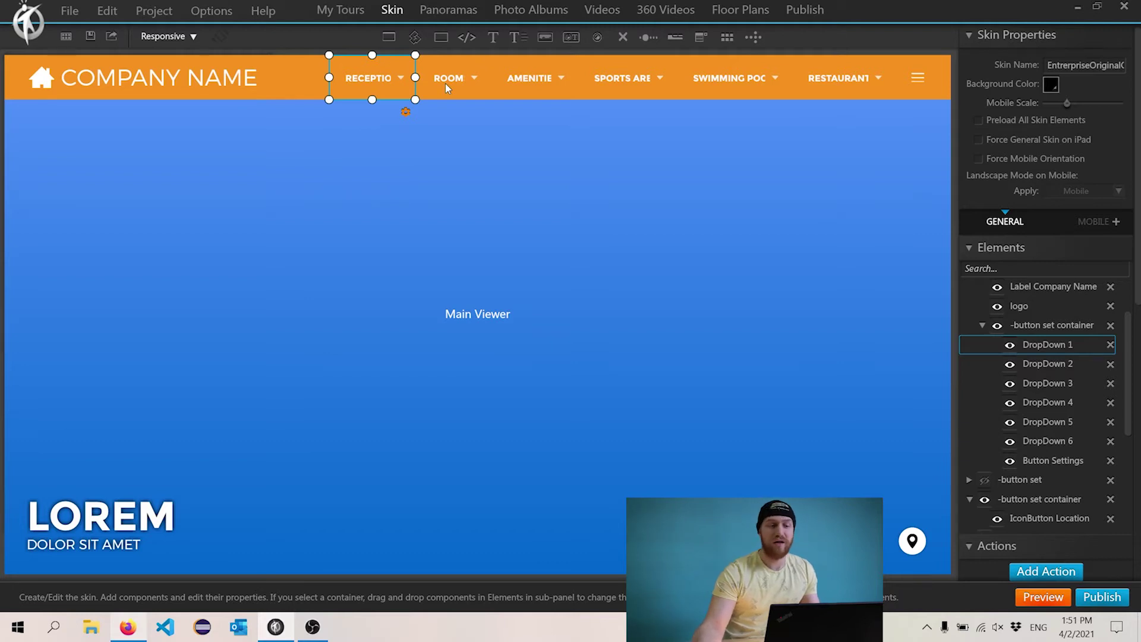
left_click(981, 325)
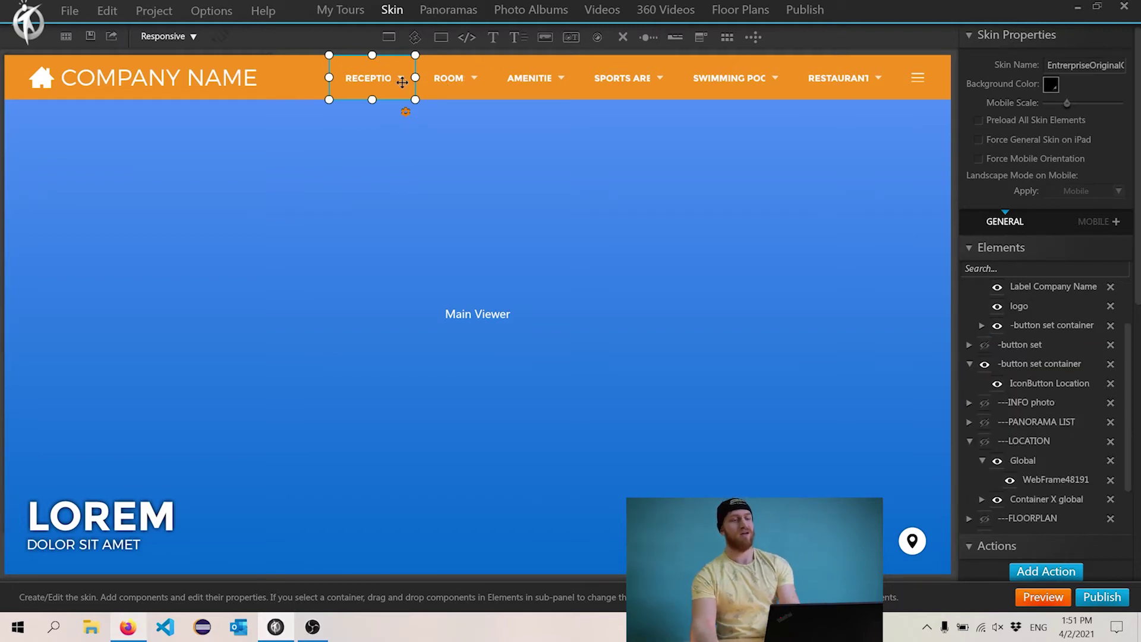
key("Delete")
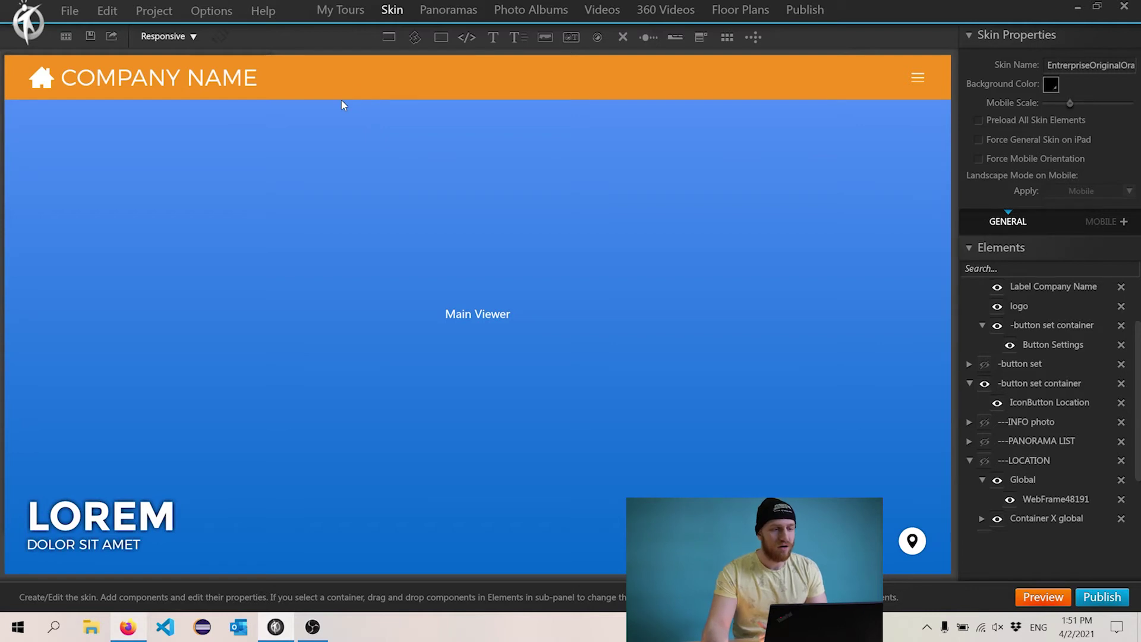
- Replace the LOREM caption text with the shop's phone number
left_click(104, 525)
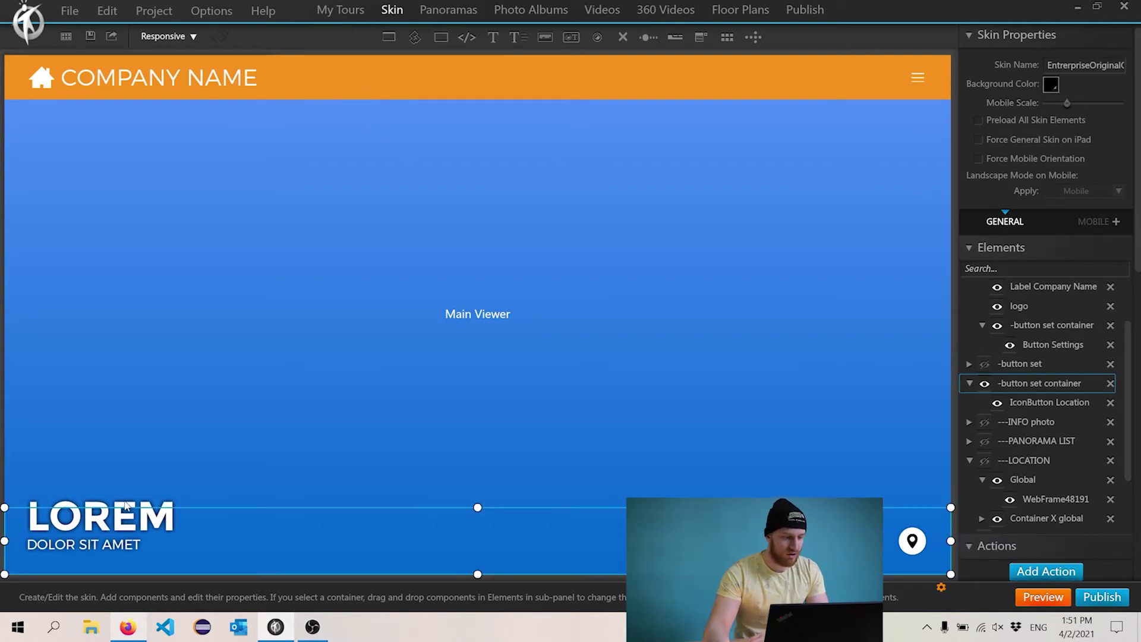
left_click(125, 505)
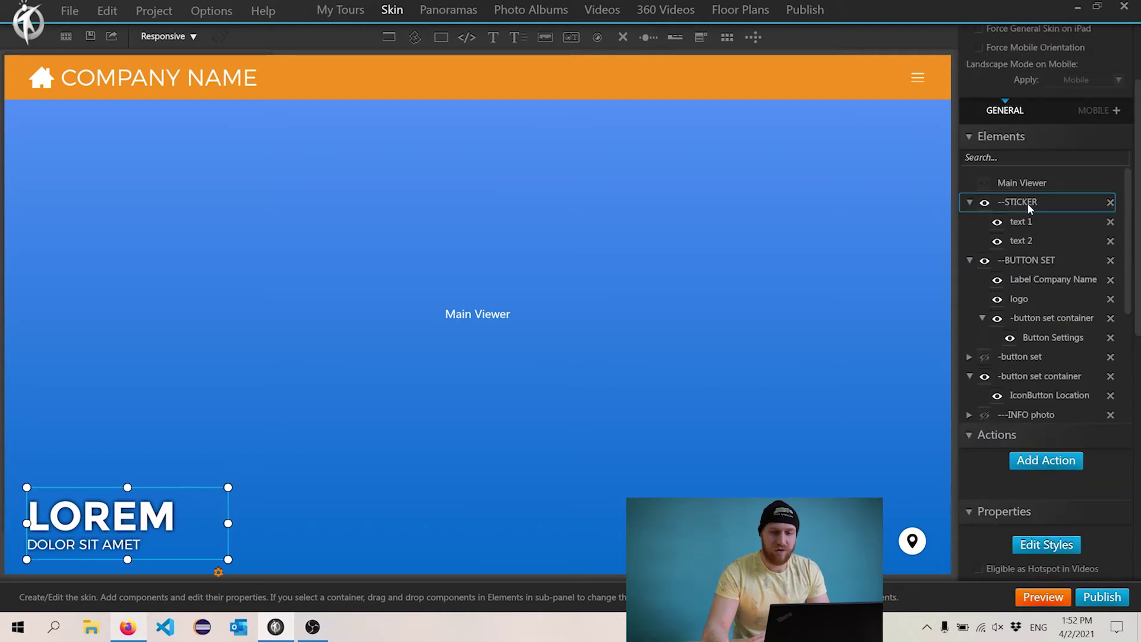
left_click(95, 507)
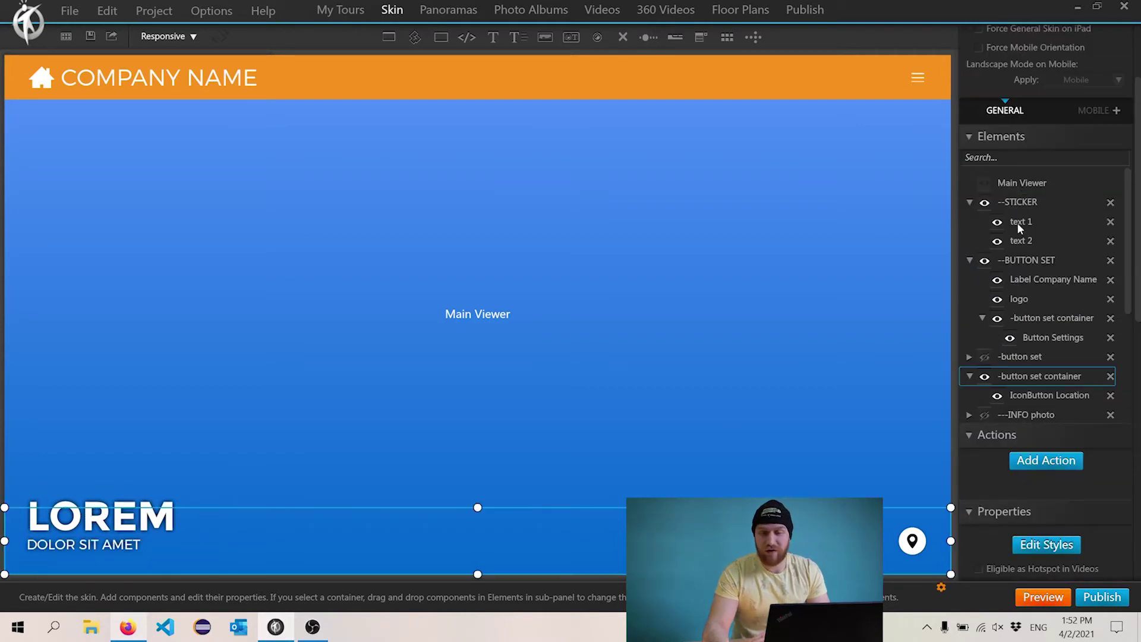
left_click(131, 506)
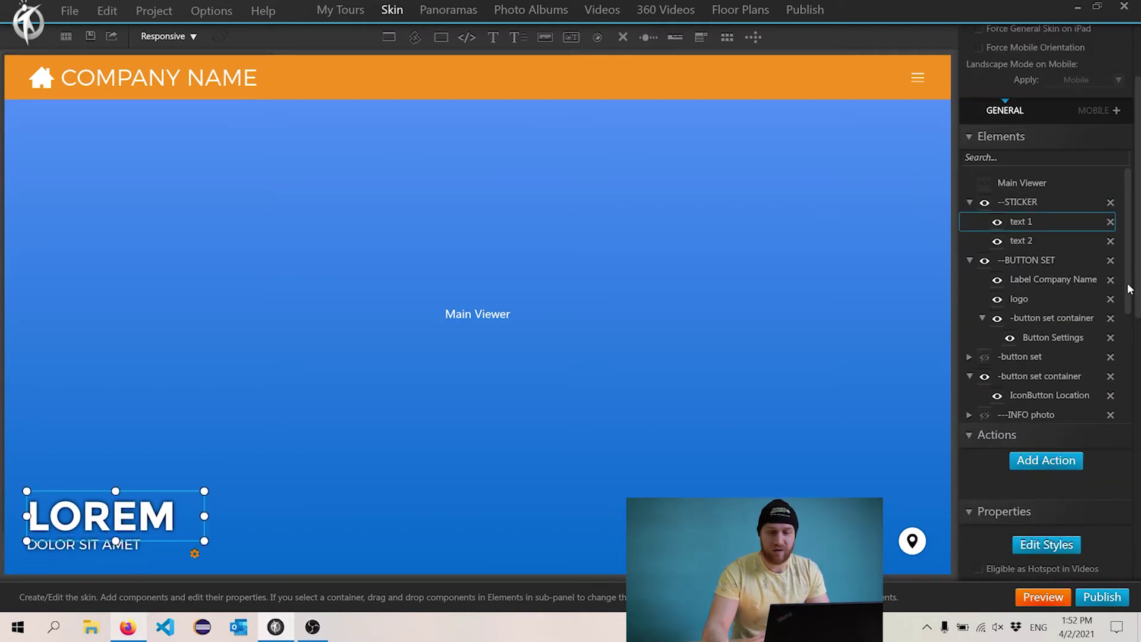
left_click(1025, 240)
left_click(1026, 222)
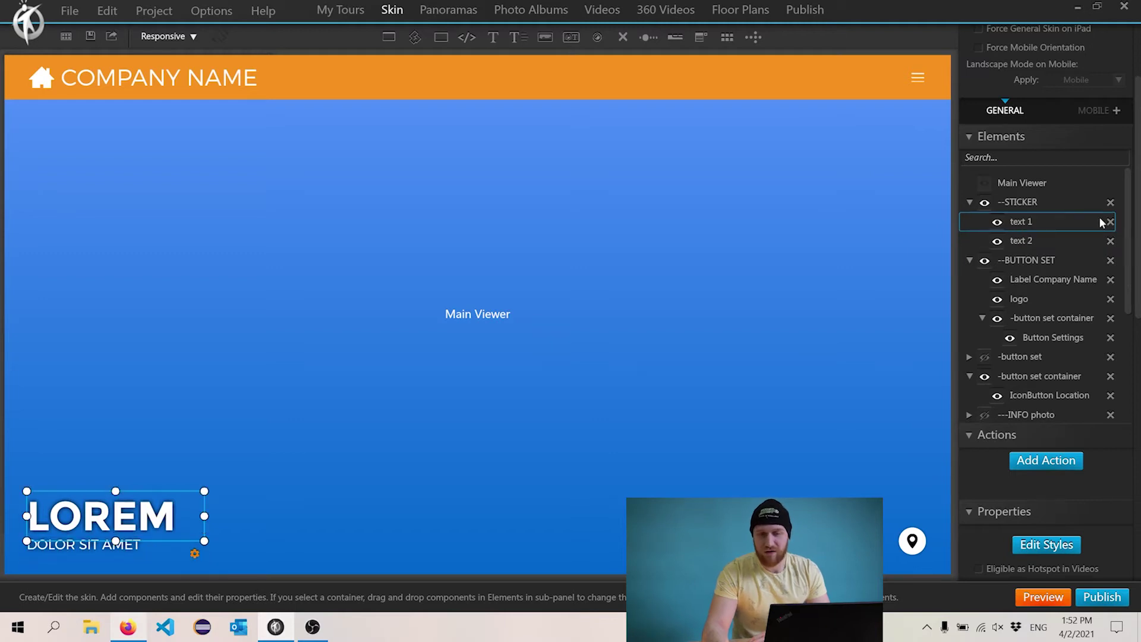
scroll(1136, 195, "down", 1)
scroll(1136, 195, "down", 10)
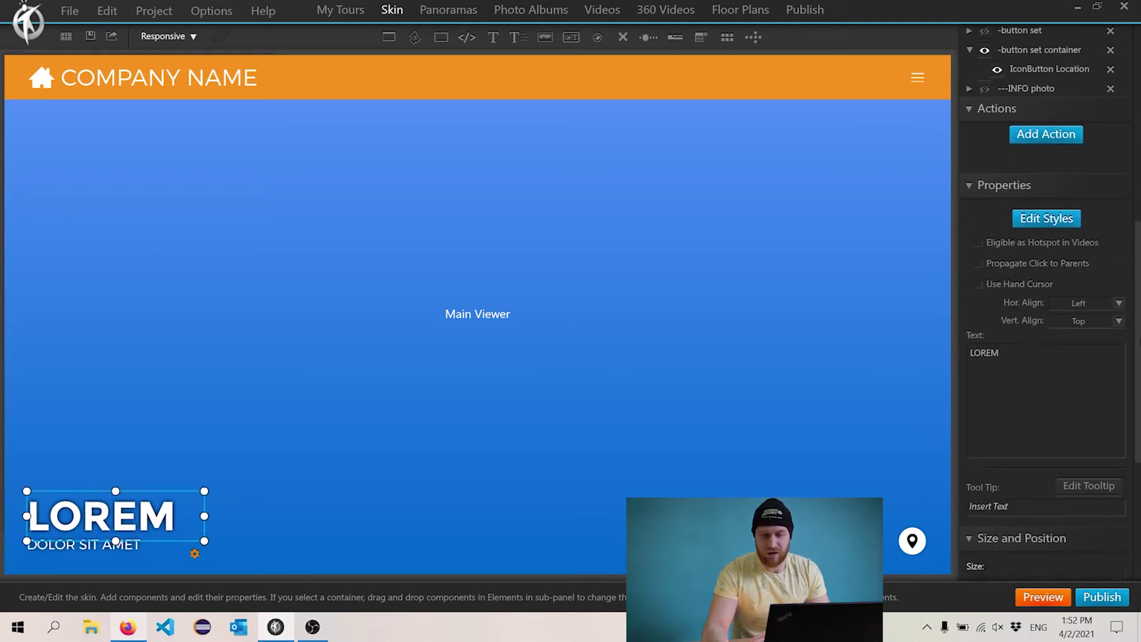
double_click(1038, 340)
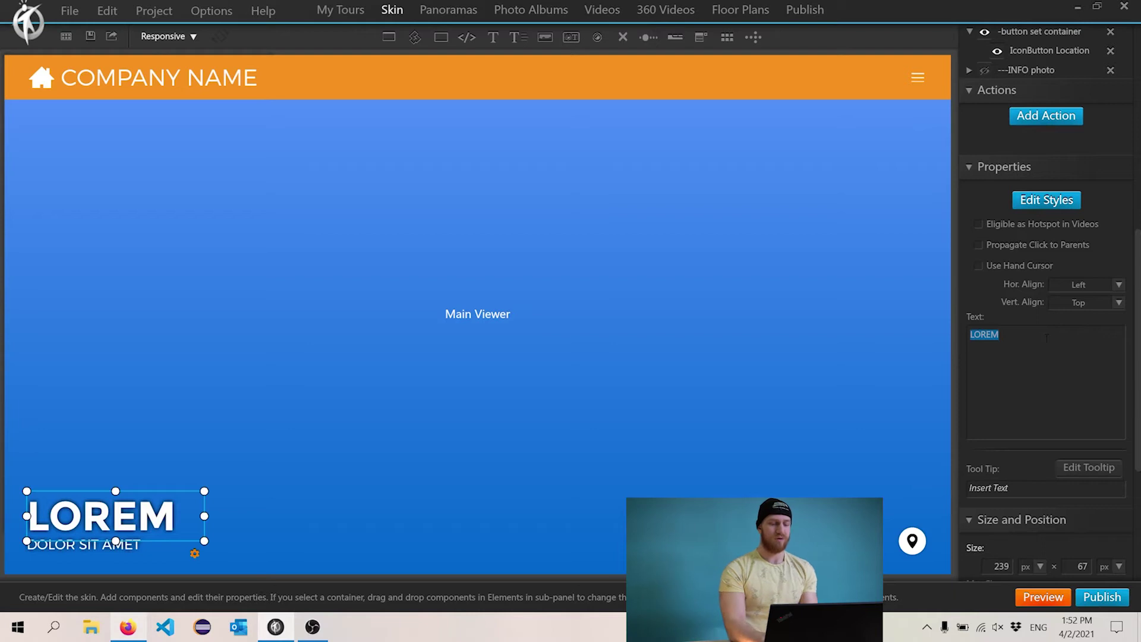
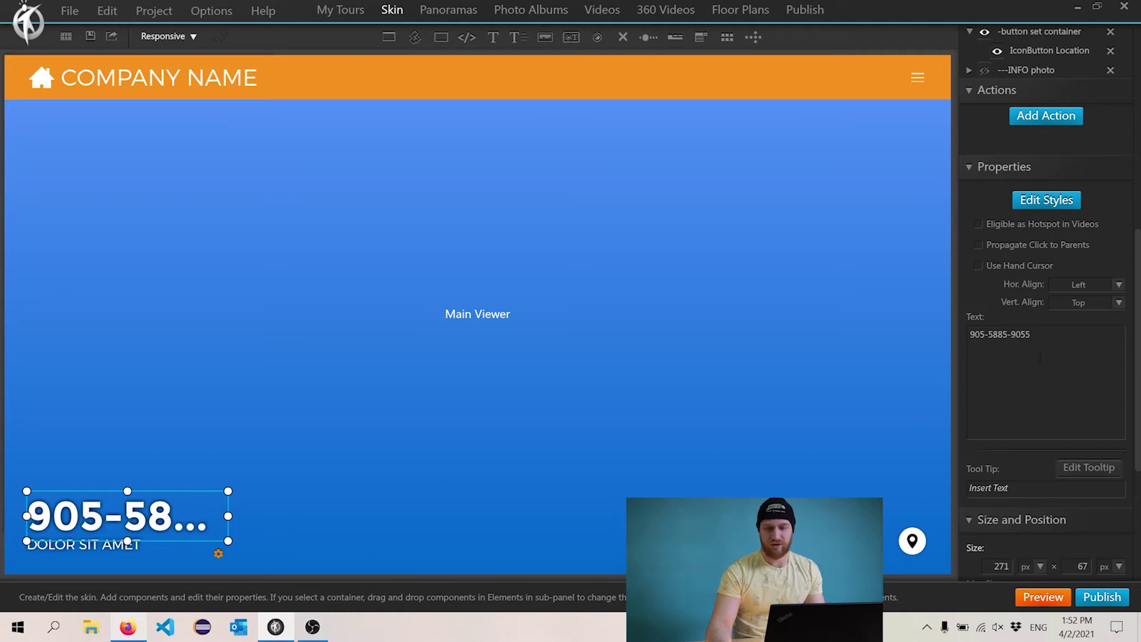
- Move the phone number above DOLOR SIT AMET and widen it to 440 px
left_click_drag(136, 517, 129, 433)
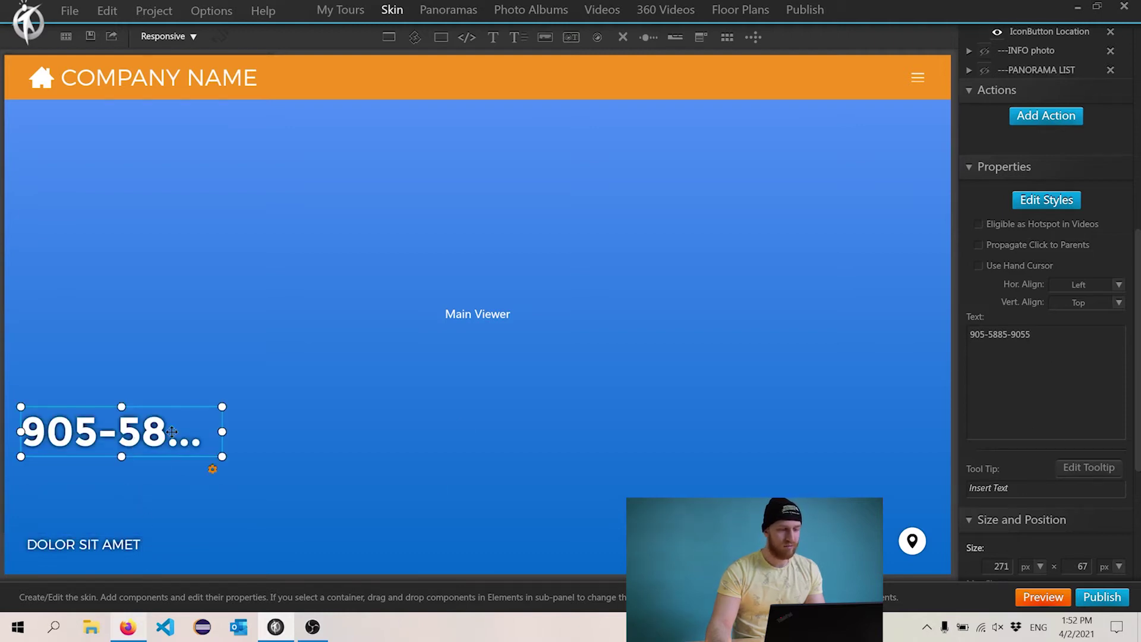
left_click_drag(221, 431, 347, 431)
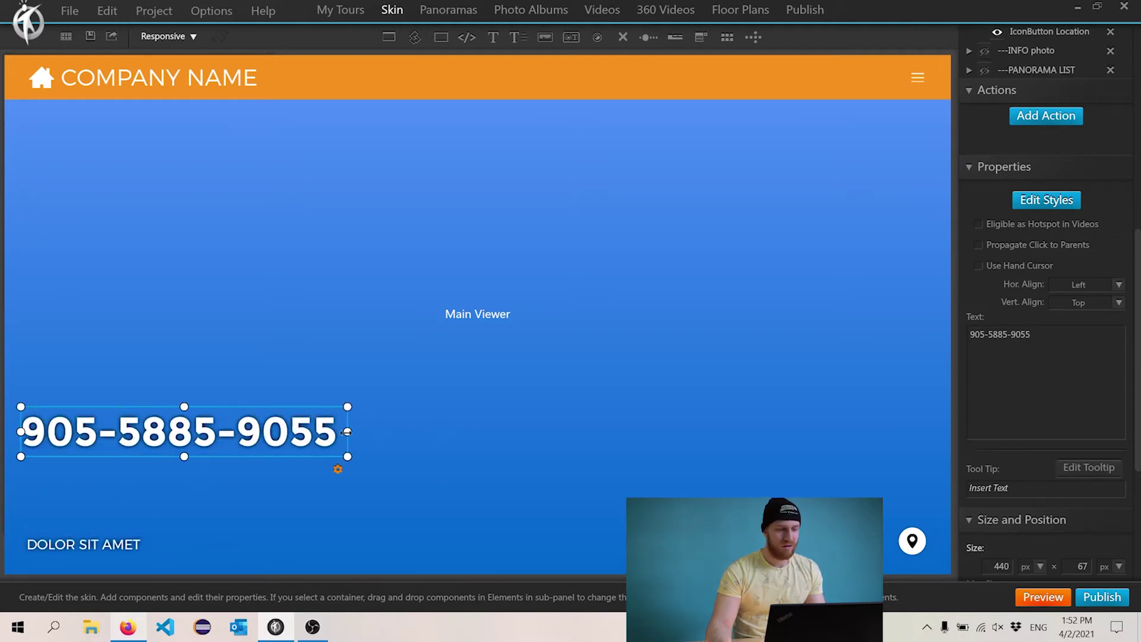
left_click(127, 546)
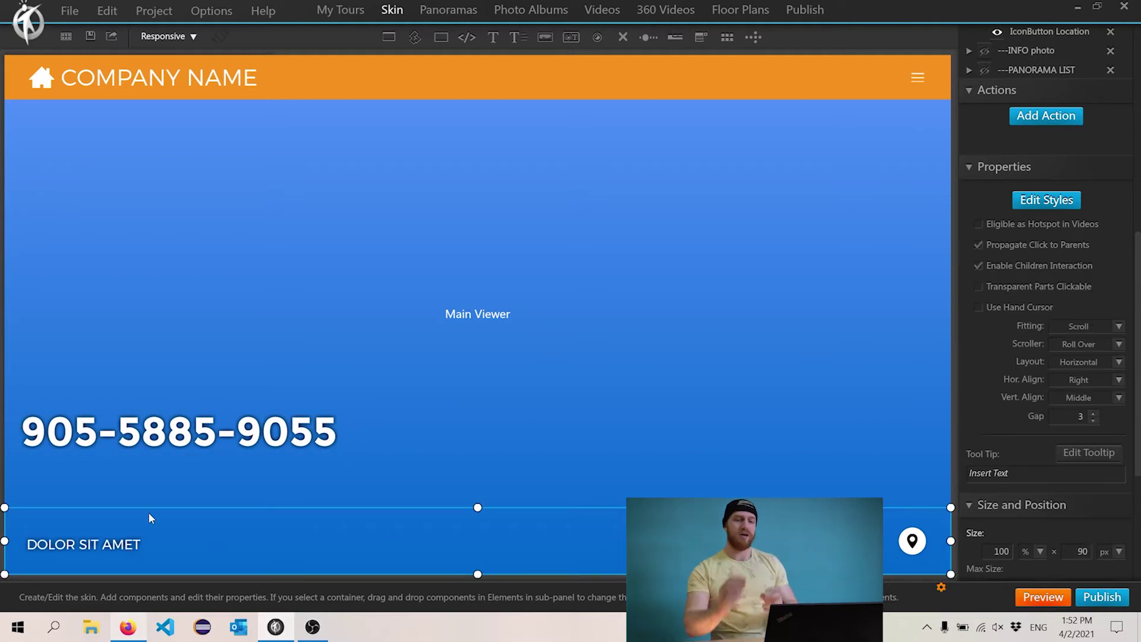
- Resize the phone number text and widen the bottom-left sticker group's box
scroll(1046, 244, "up", 8)
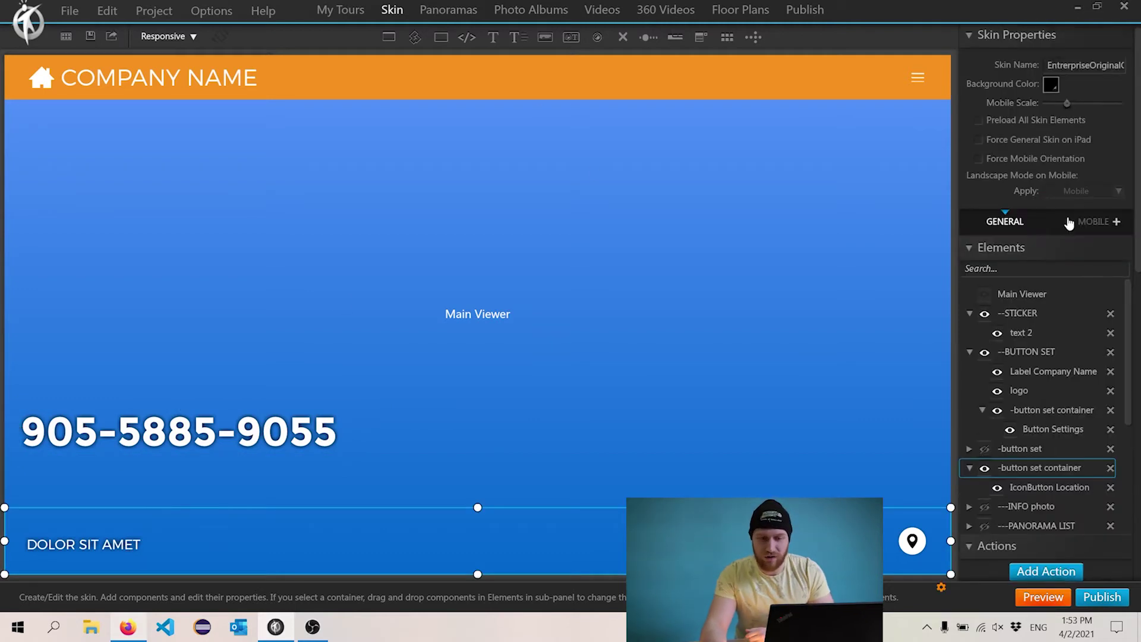
left_click(1024, 313)
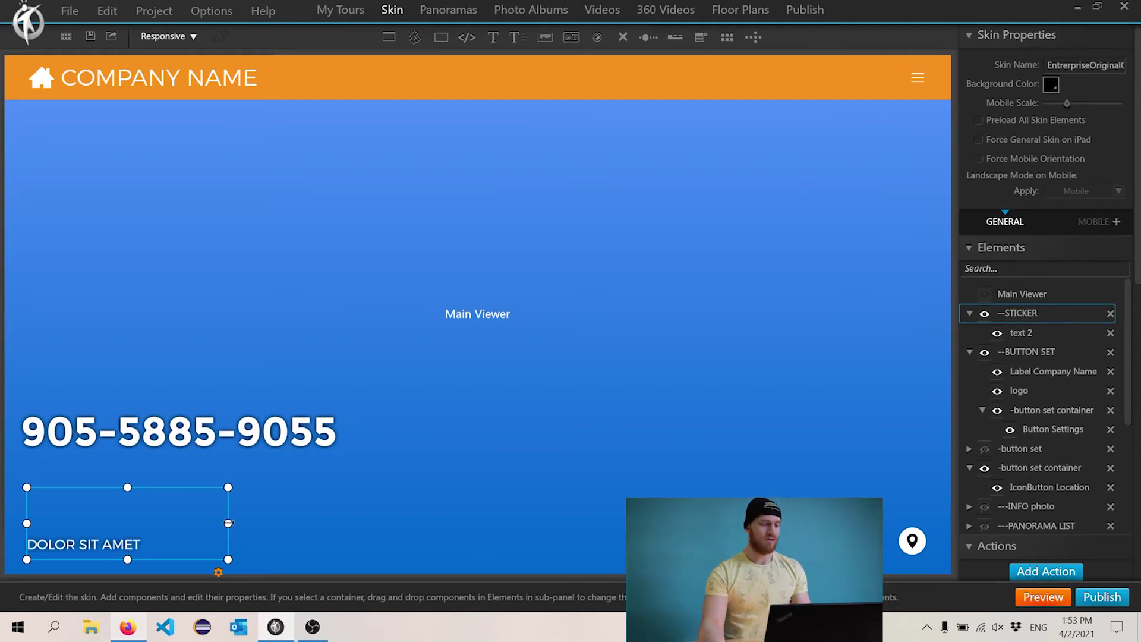
left_click(207, 438)
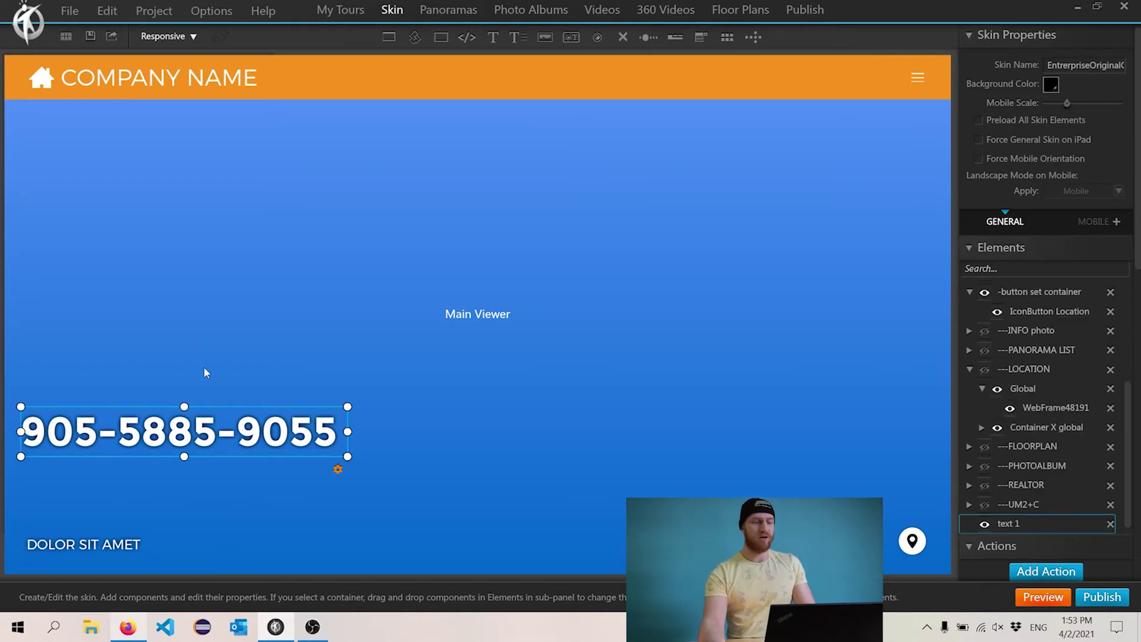
left_click_drag(348, 429, 222, 431)
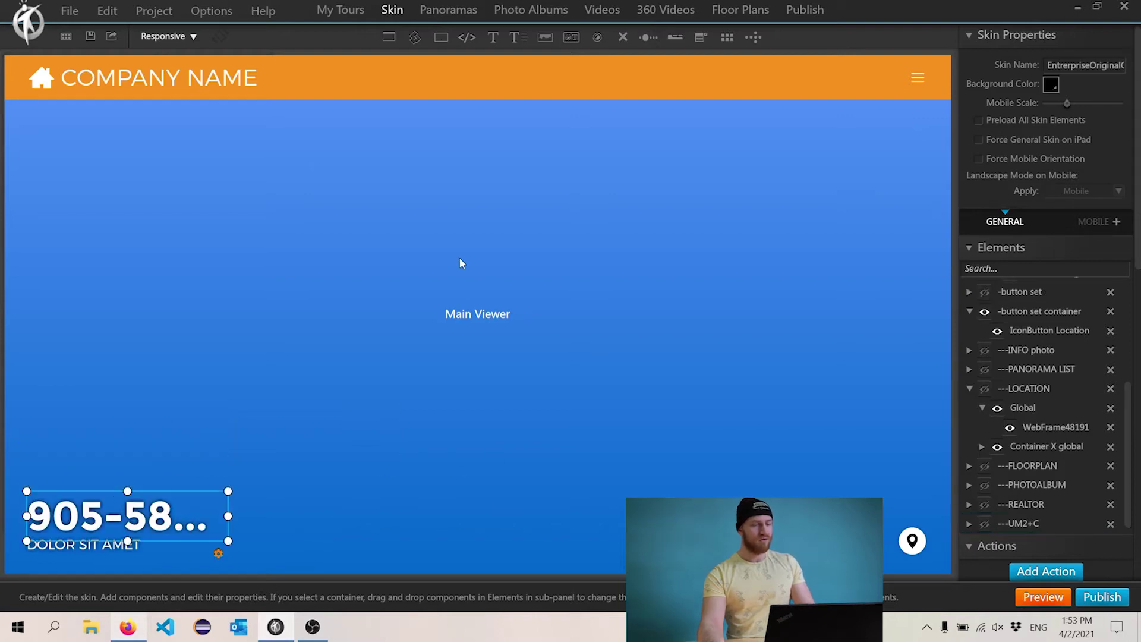
scroll(1095, 407, "up", 5)
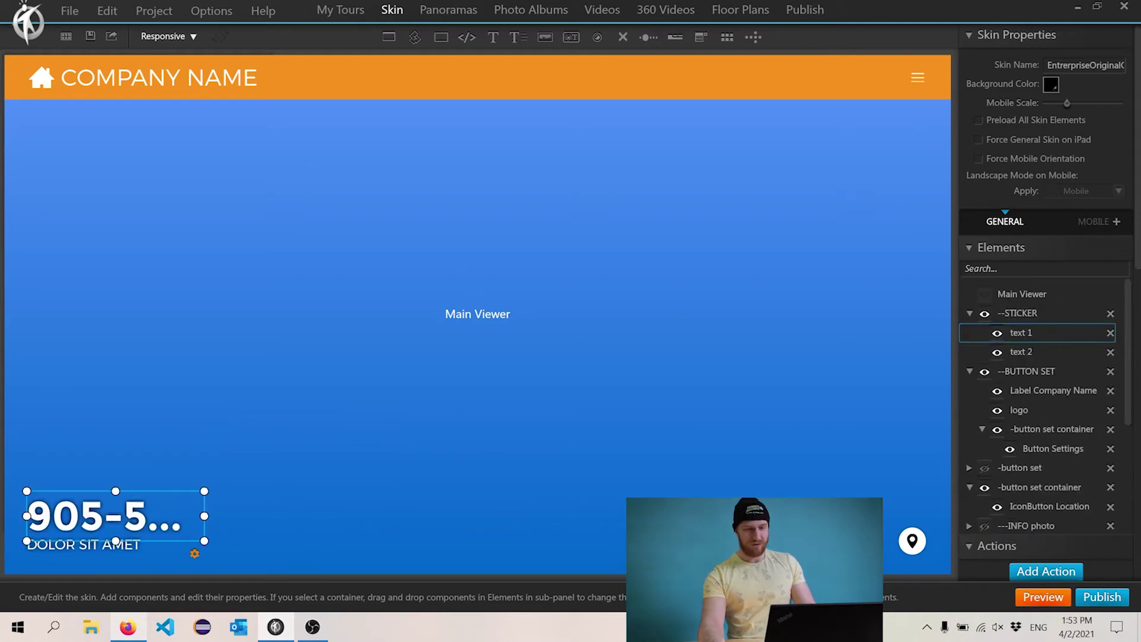
left_click(1027, 313)
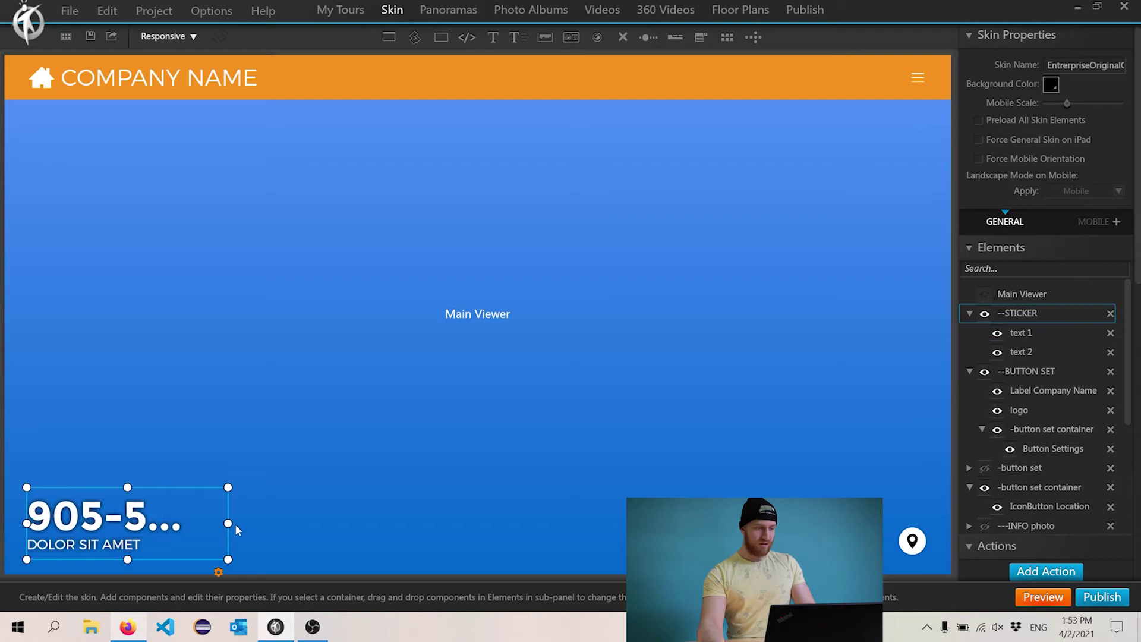
left_click_drag(228, 523, 342, 524)
- Widen the phone number text box until the full number is visible
left_click(1040, 330)
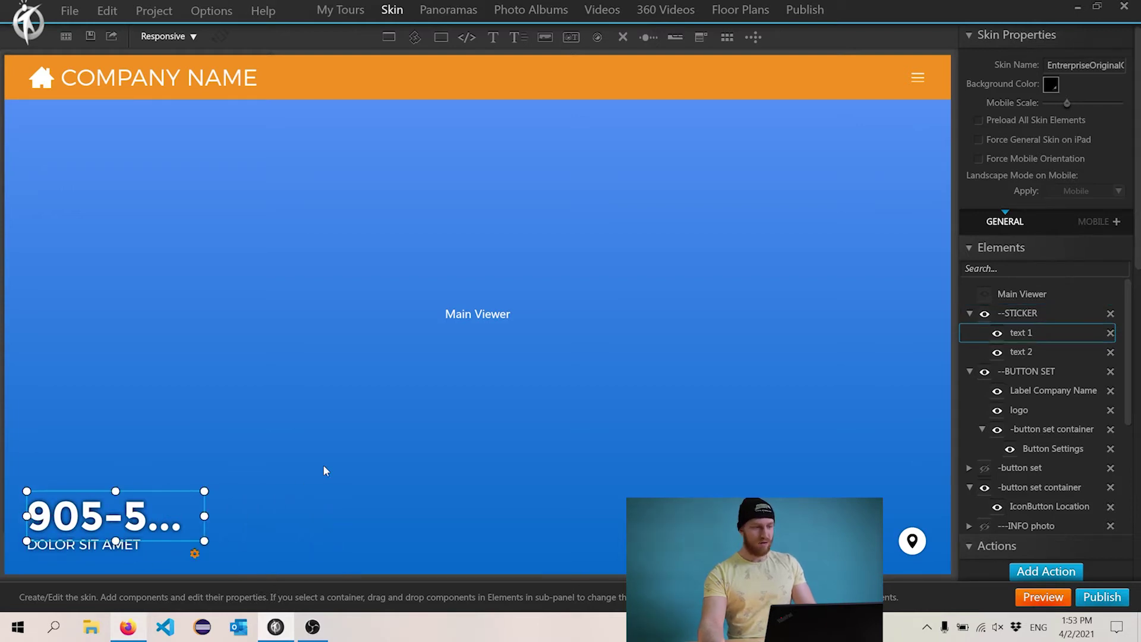
left_click_drag(209, 517, 351, 514)
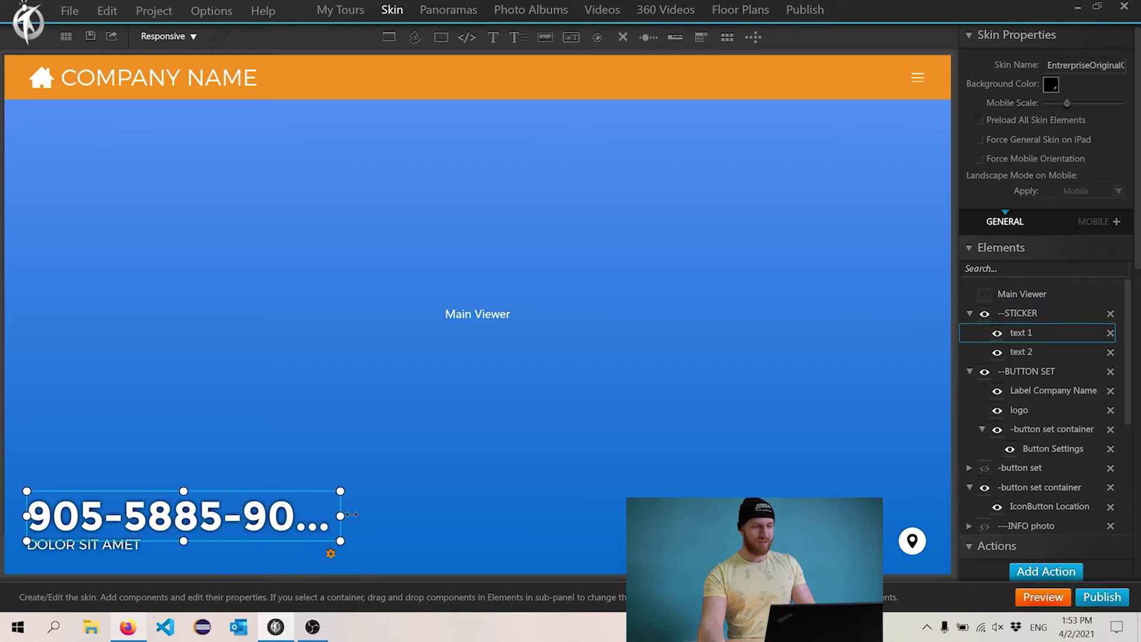
left_click(1022, 312)
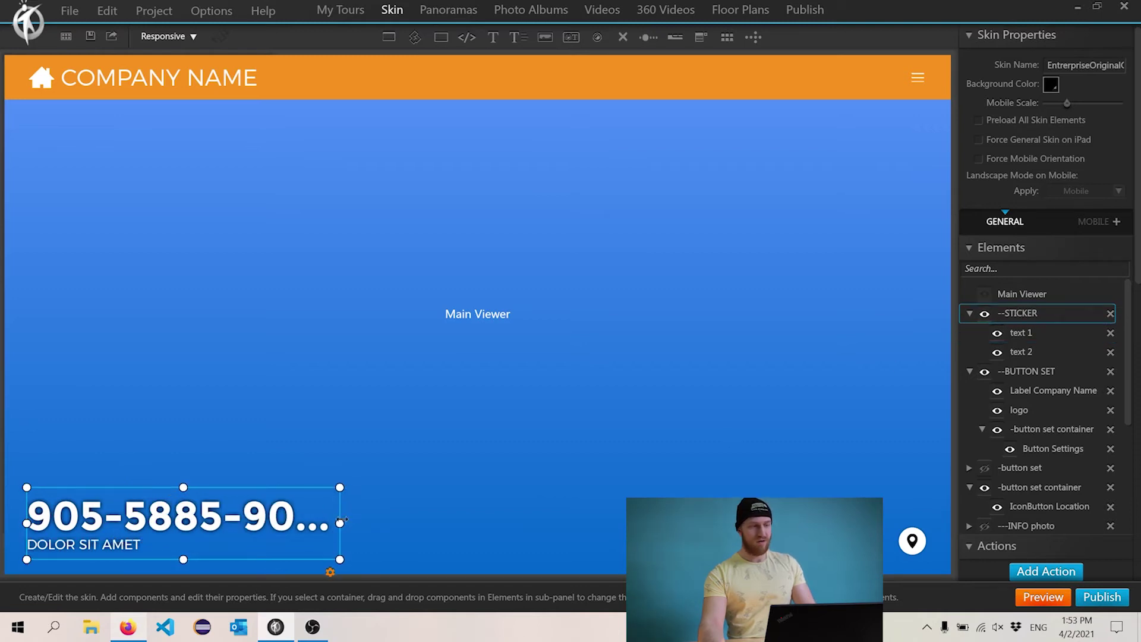
left_click(1019, 334)
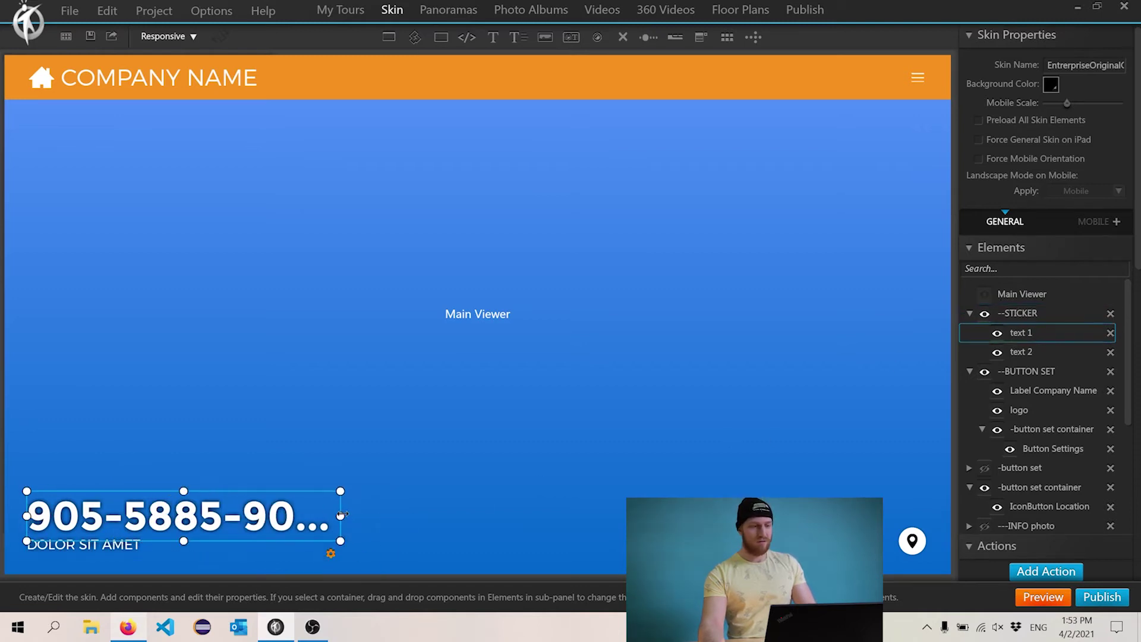
left_click_drag(341, 515, 358, 516)
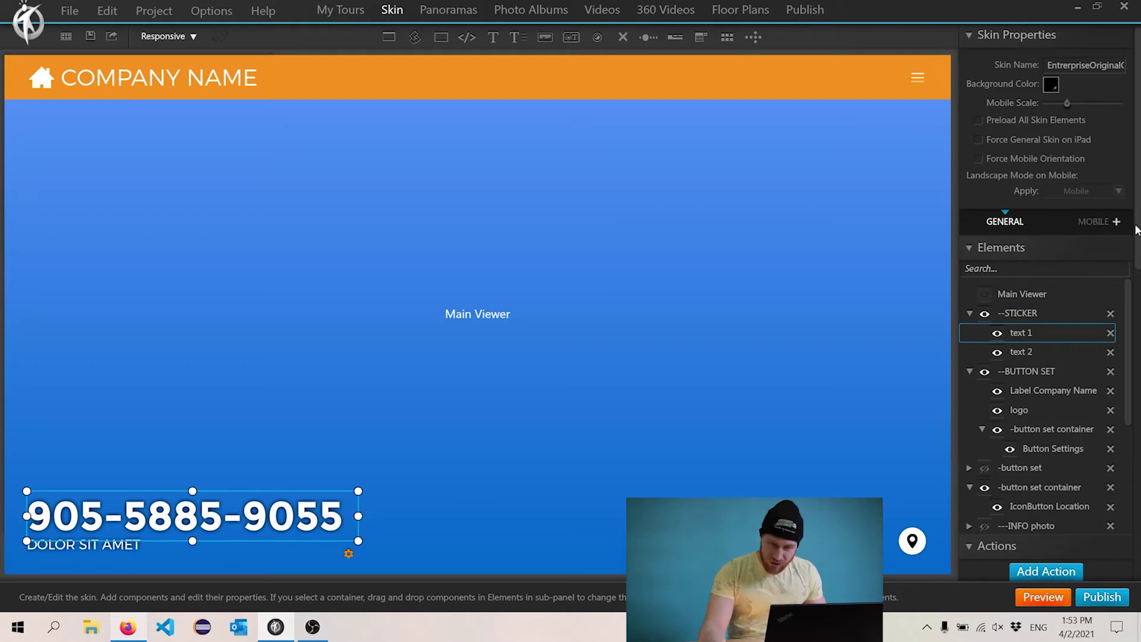
left_click_drag(1136, 229, 1135, 535)
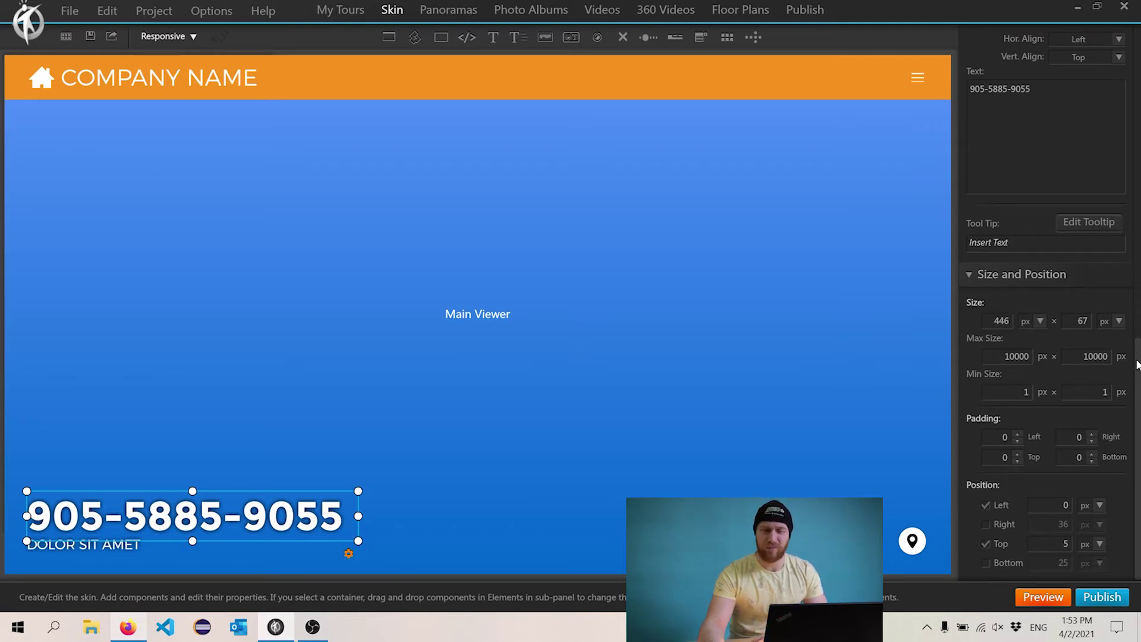
- Delete the DOLOR SIT AMET placeholder text from the sticker
scroll(1068, 250, "up", 10)
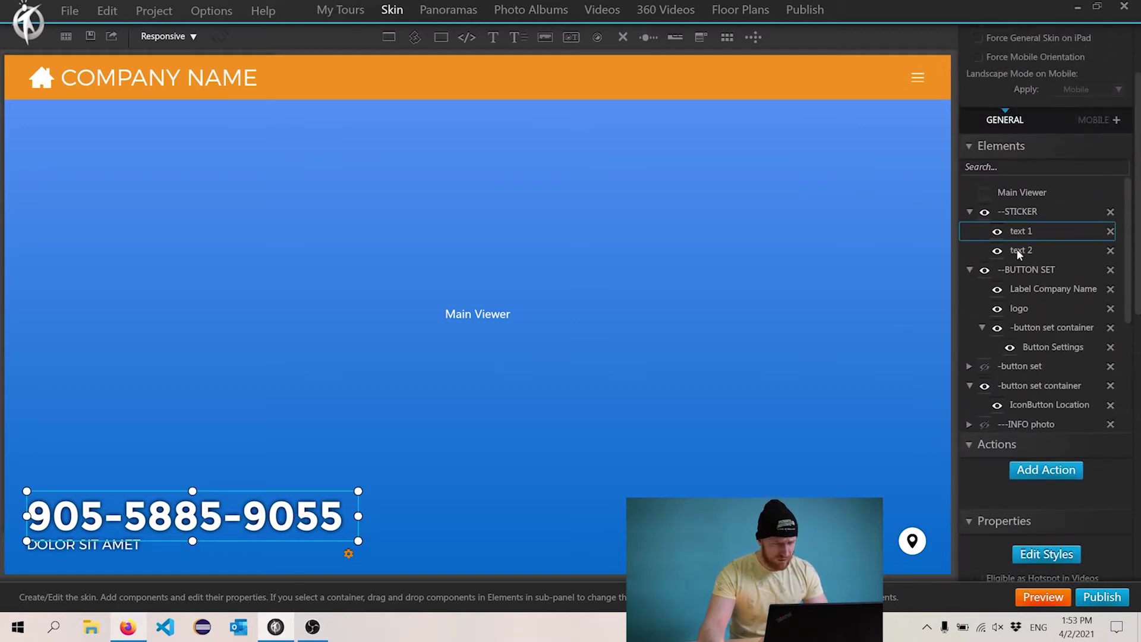
left_click(1019, 250)
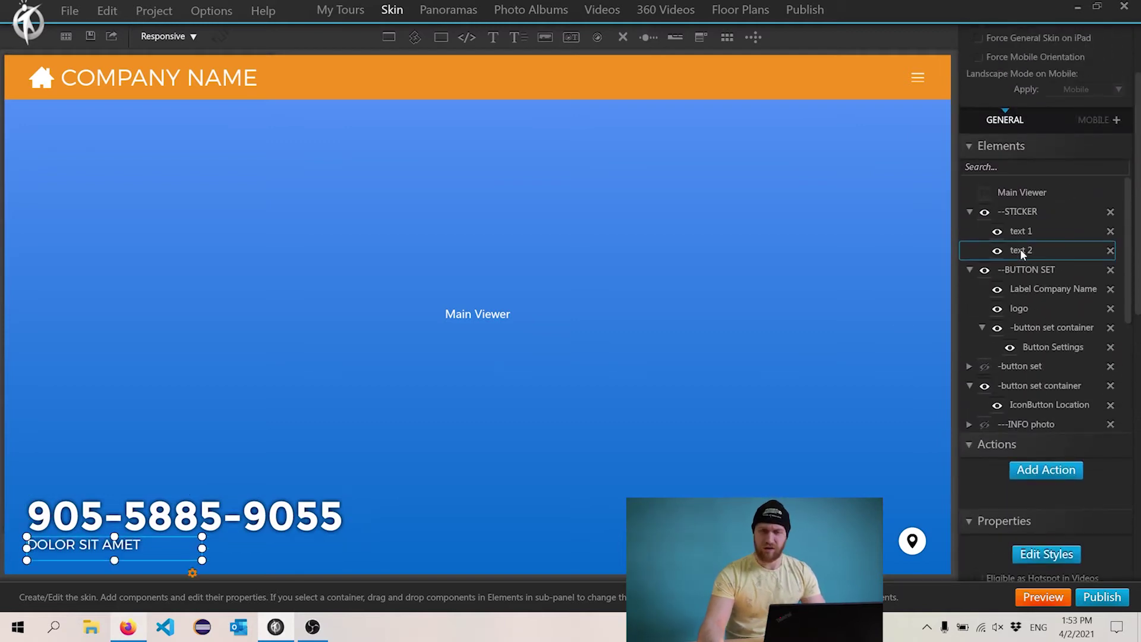
left_click(1110, 250)
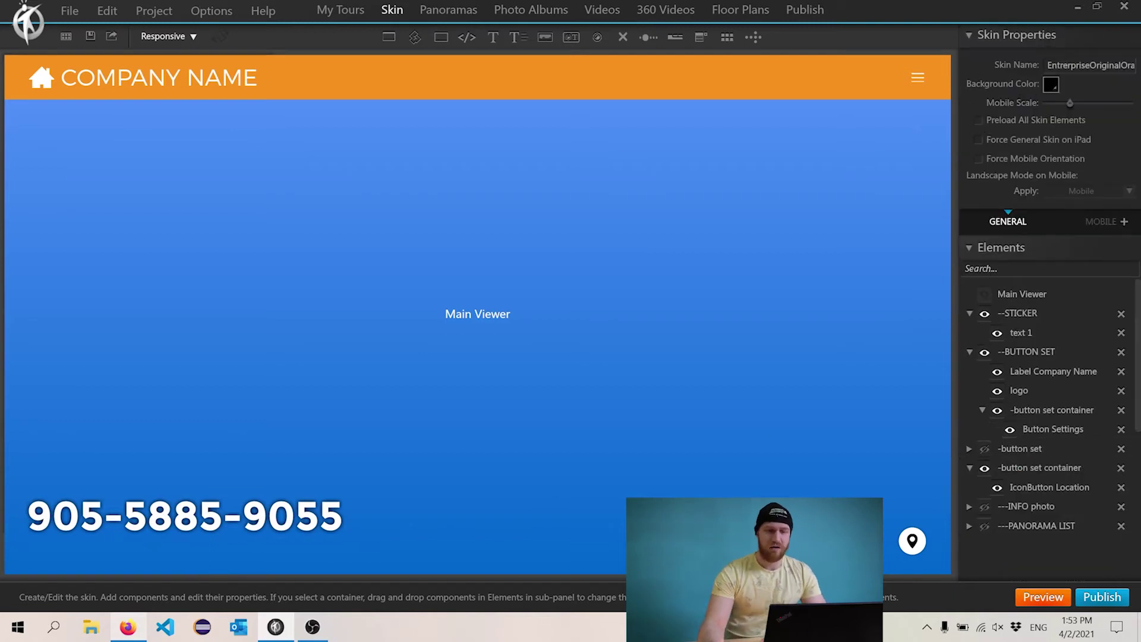
left_click(917, 79)
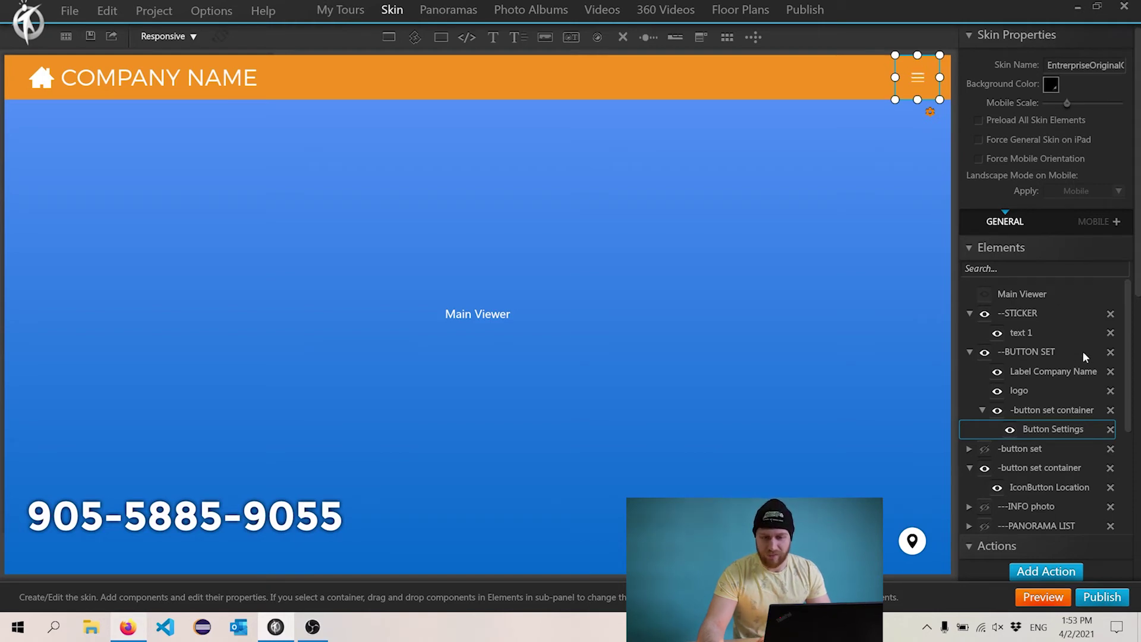
- Make the vertical orange button bar visible in the editor
left_click(984, 448)
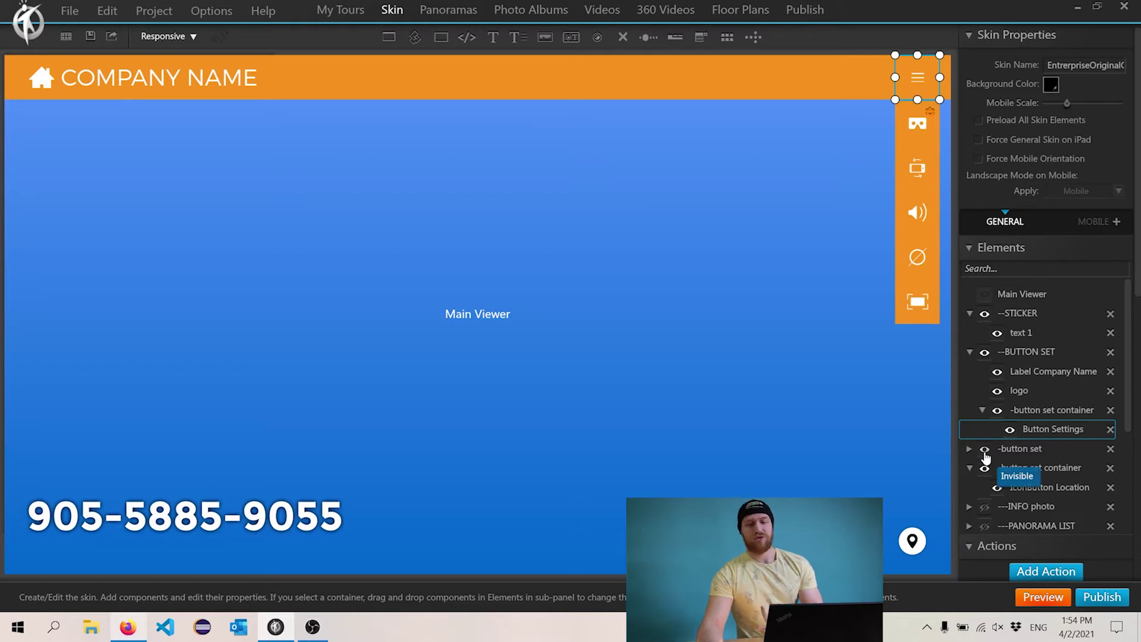
left_click(985, 451)
left_click(984, 451)
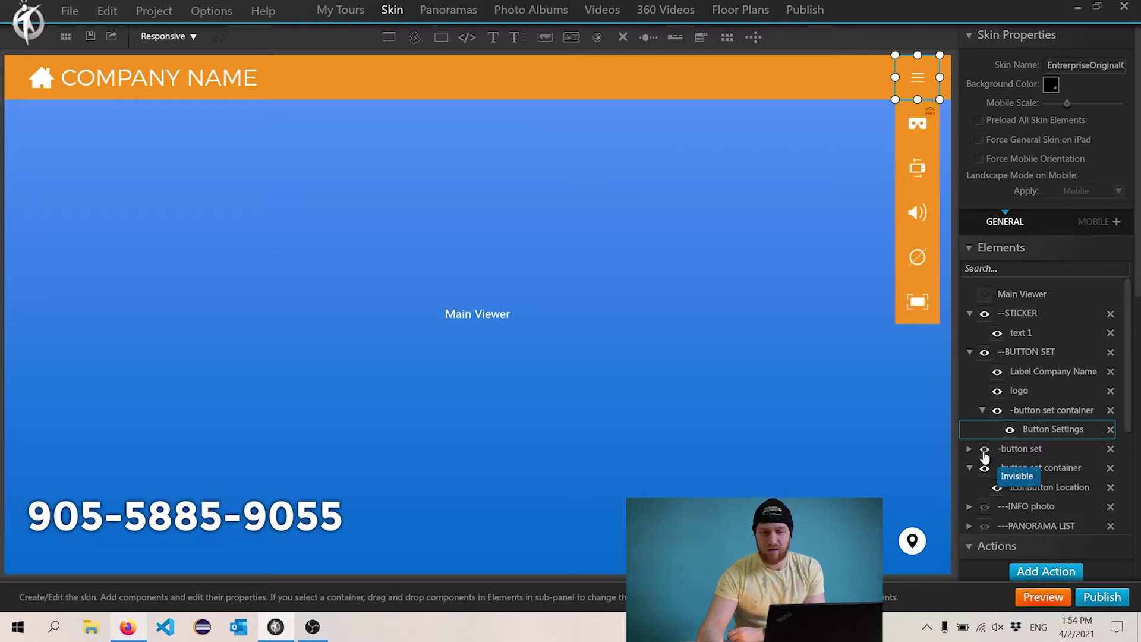
left_click(985, 452)
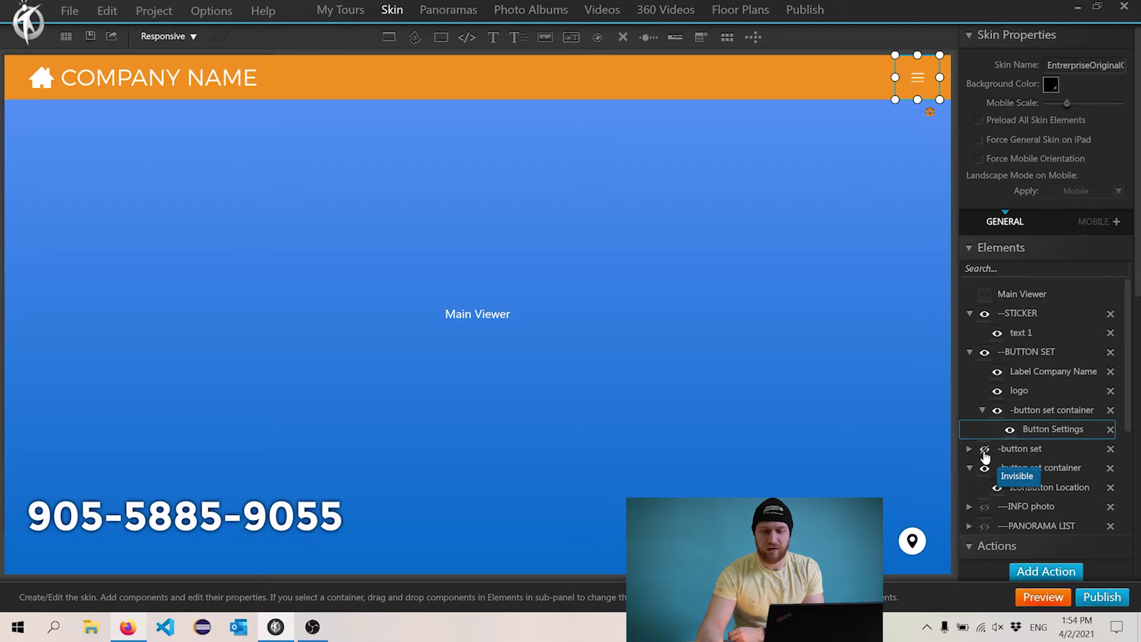
left_click(985, 452)
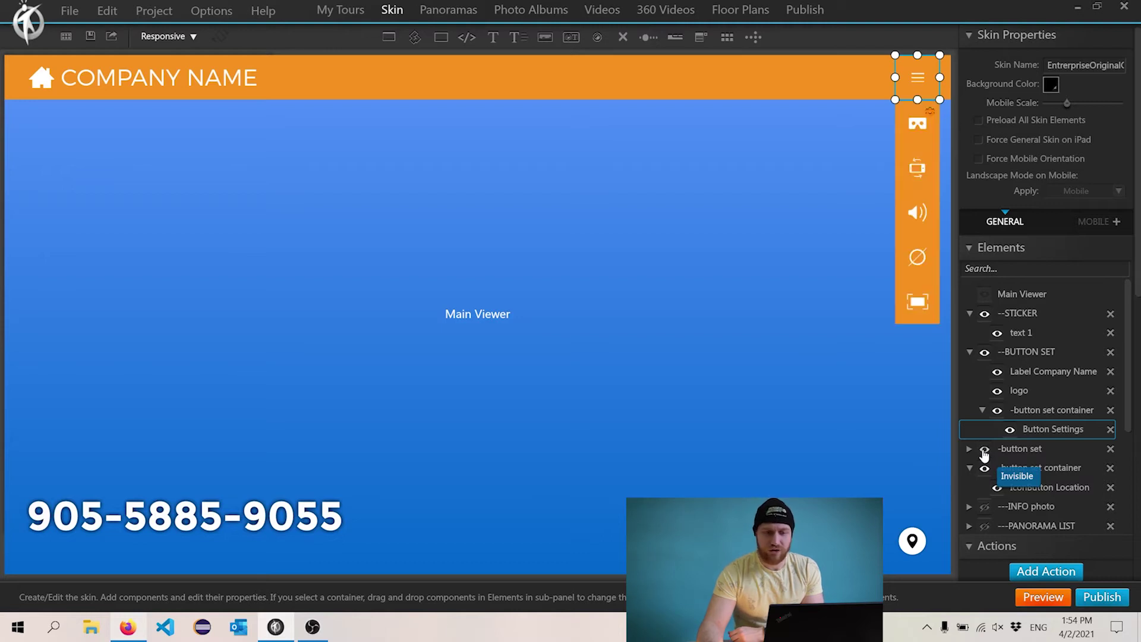
- Remove the hotspot and mute buttons from the bar, keeping the gyro button
left_click(913, 262)
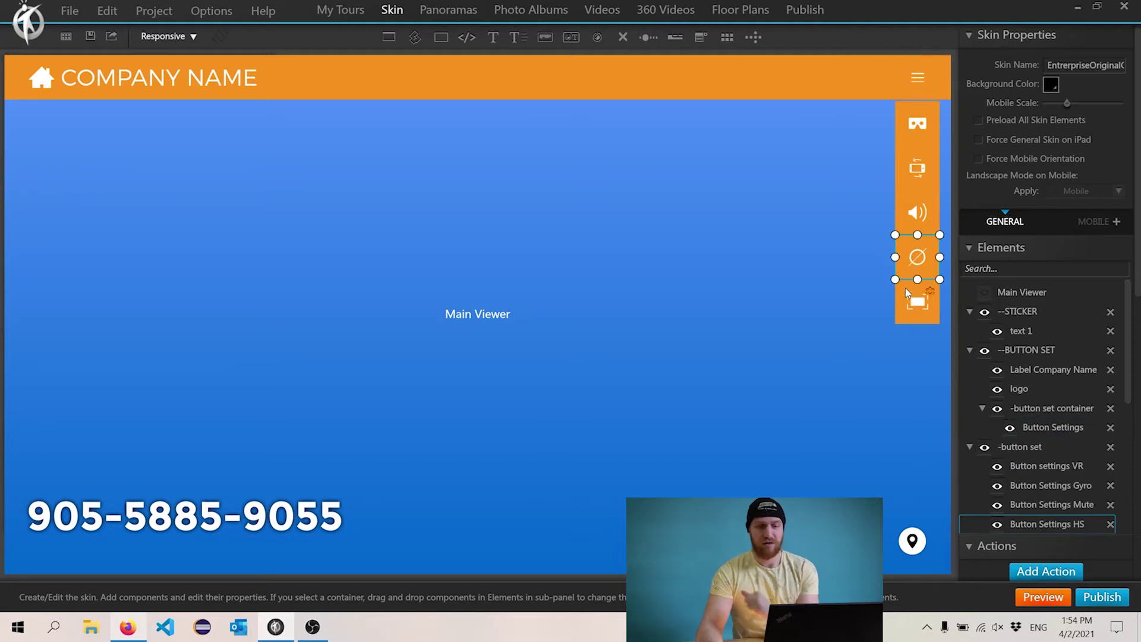
key("Delete")
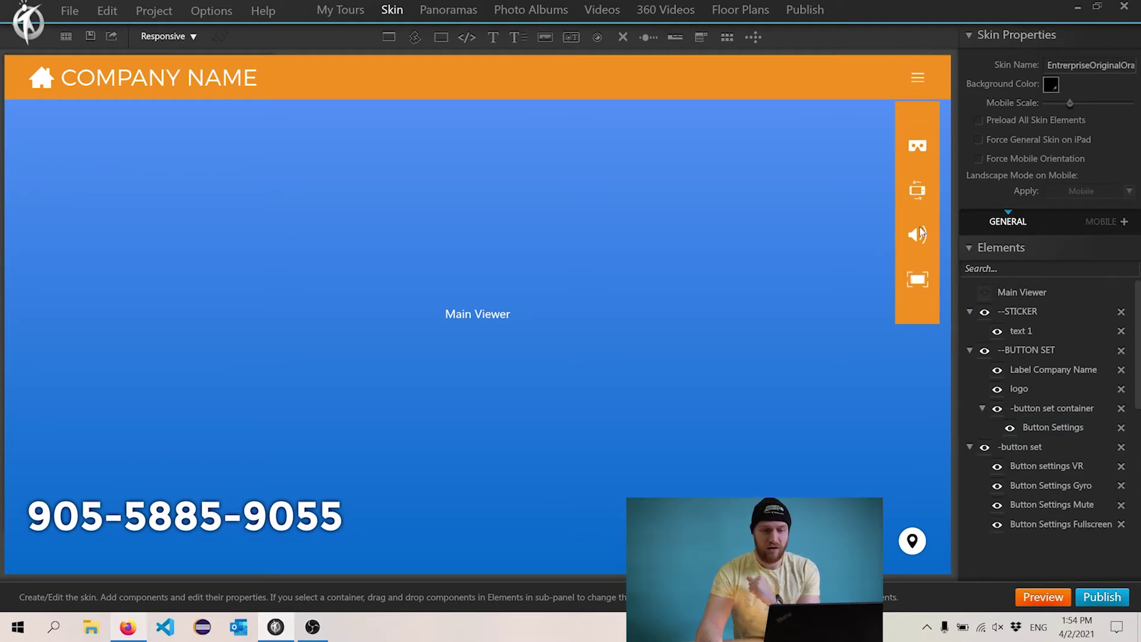
left_click(921, 241)
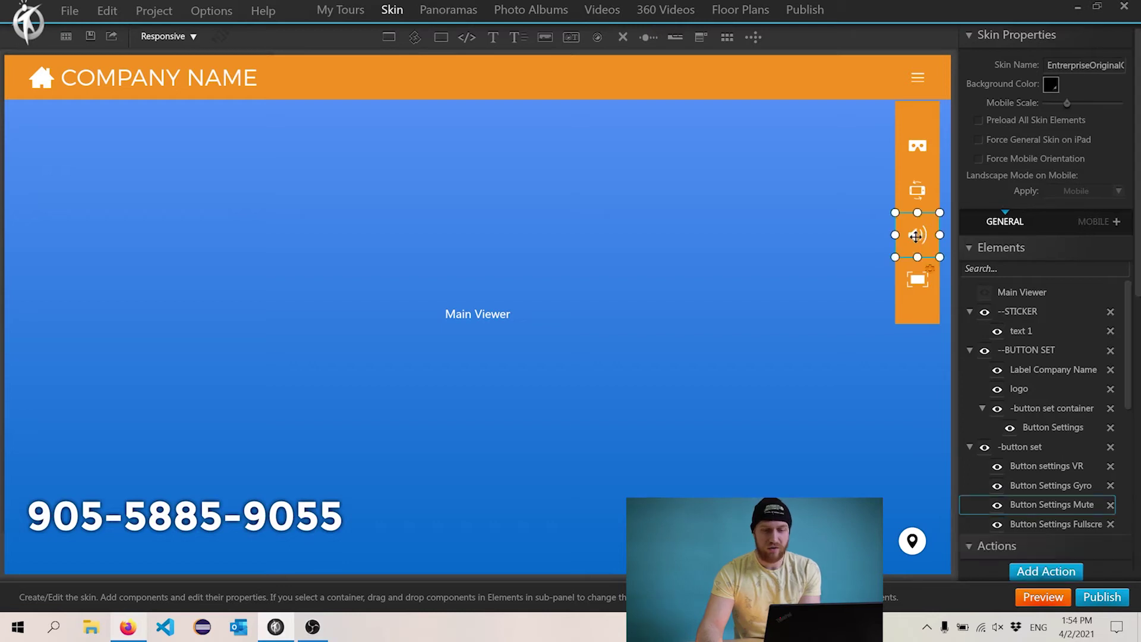
key("Delete")
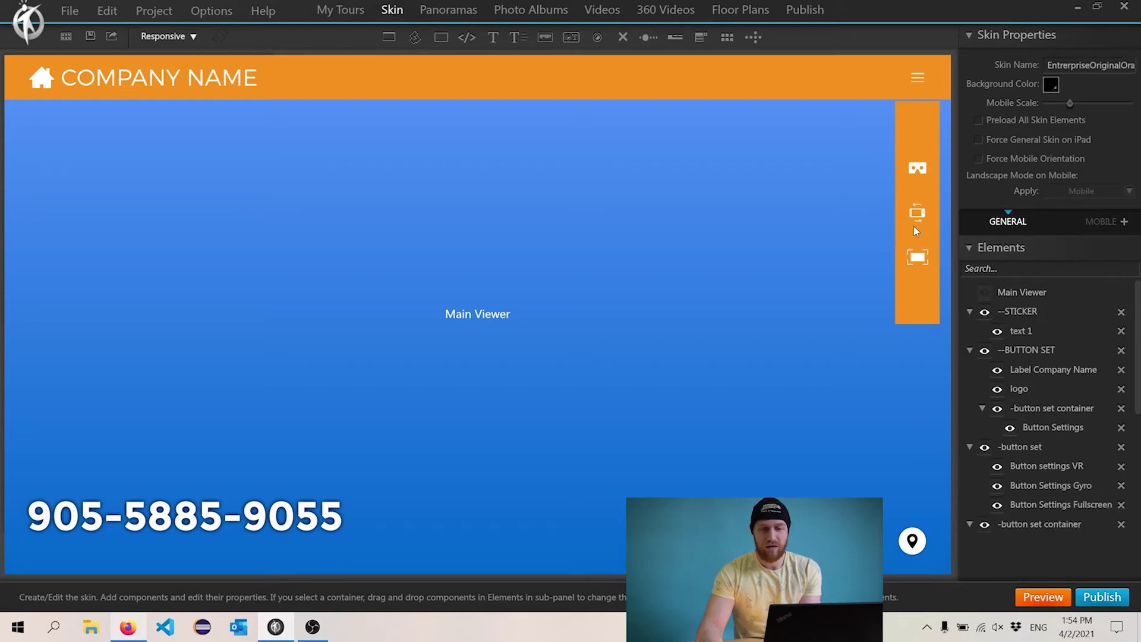
left_click(915, 229)
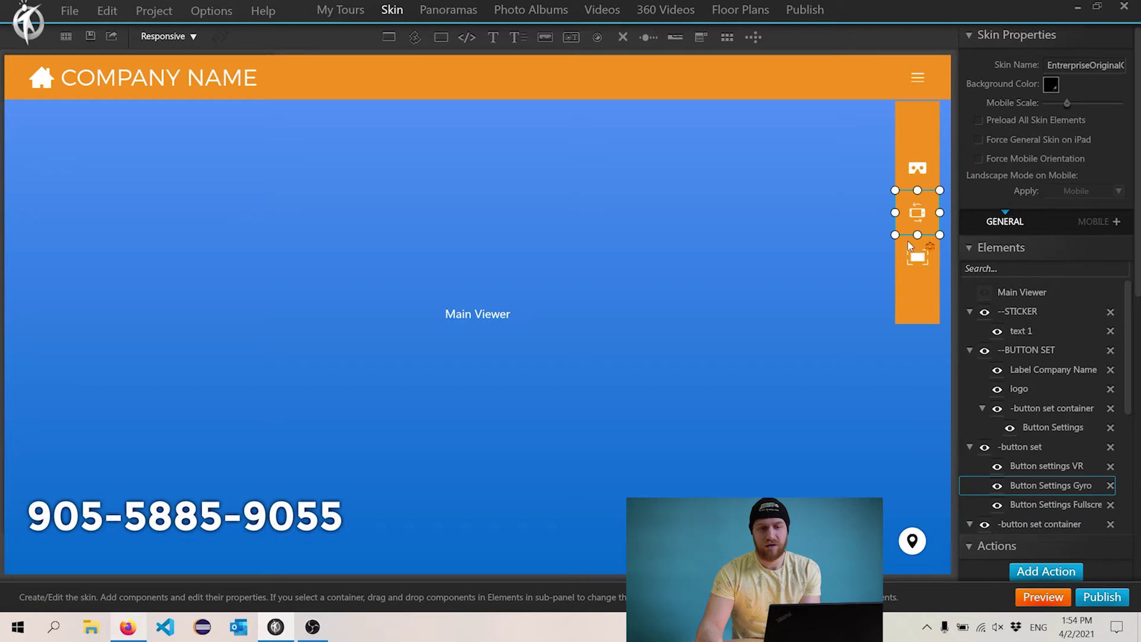
key("Delete")
key("ctrl+z")
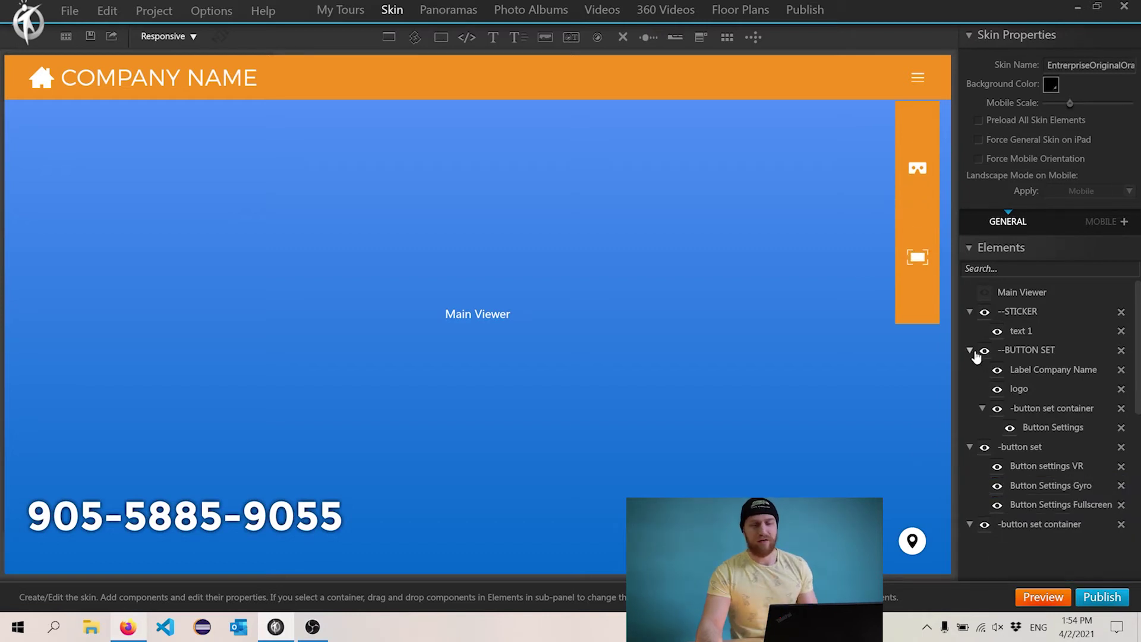
left_click(922, 231)
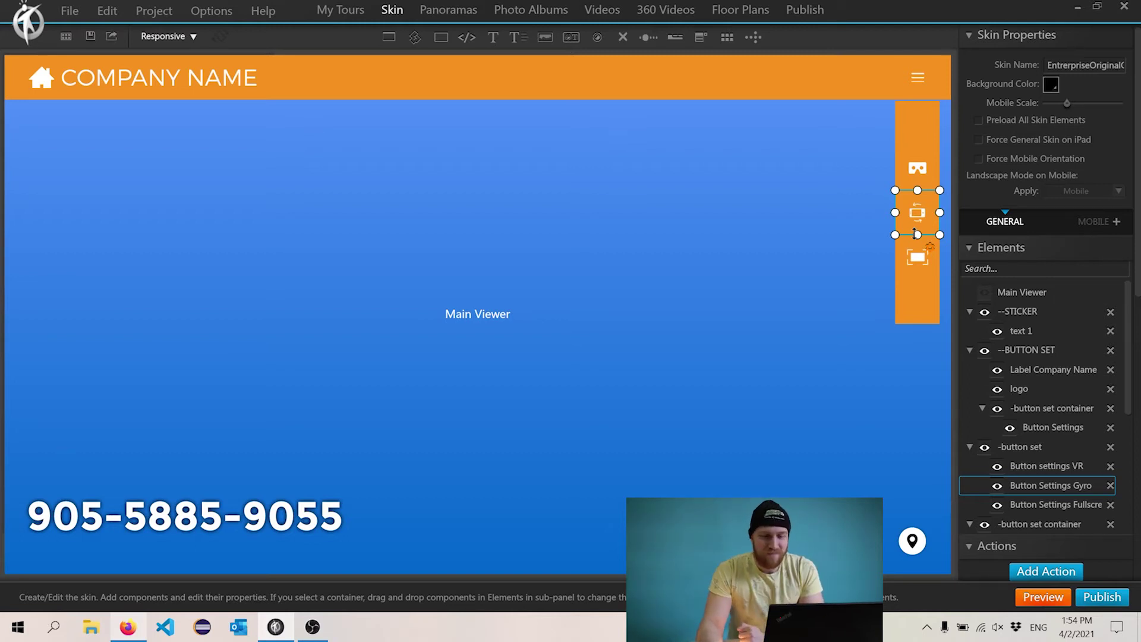
- Shorten the button bar container to fit the VR, gyro and fullscreen icons
left_click(918, 178)
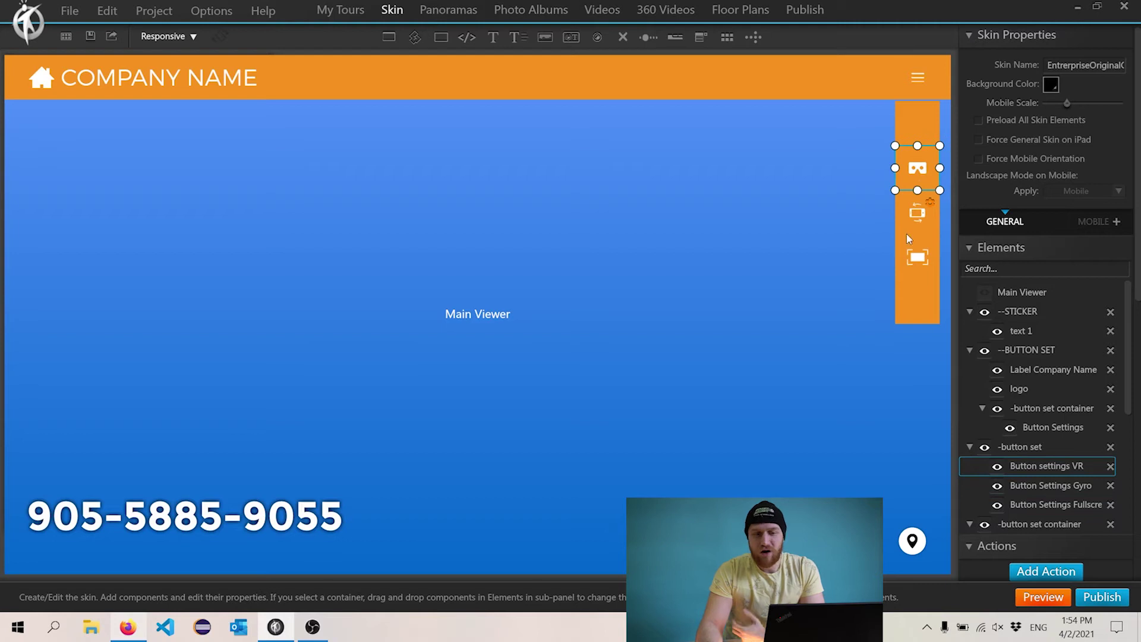
left_click(913, 303)
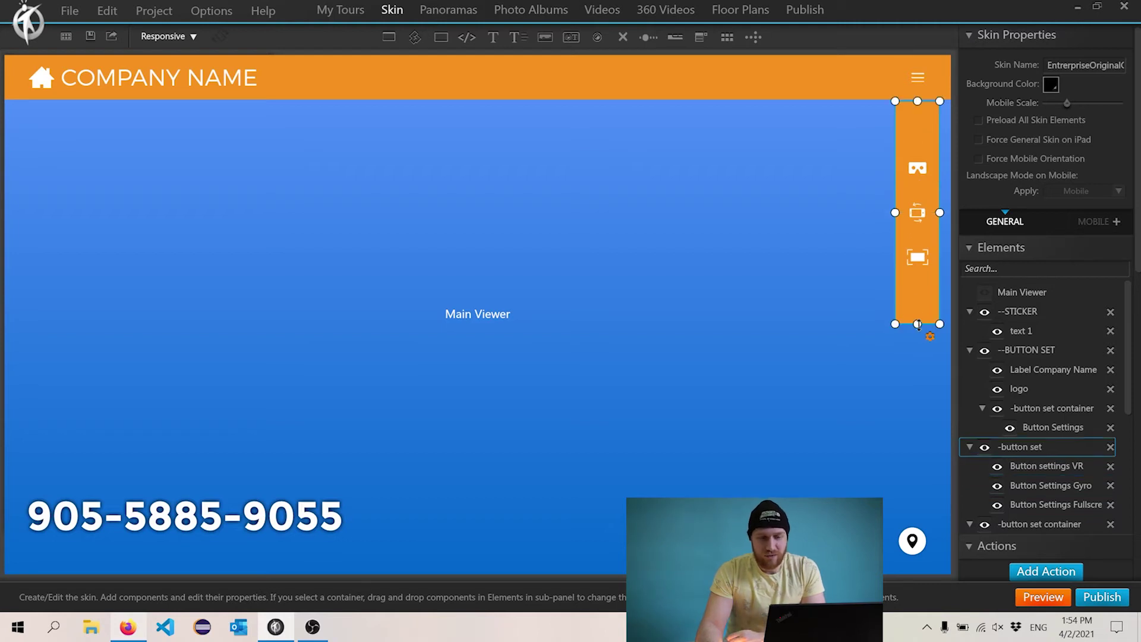
left_click_drag(918, 324, 918, 238)
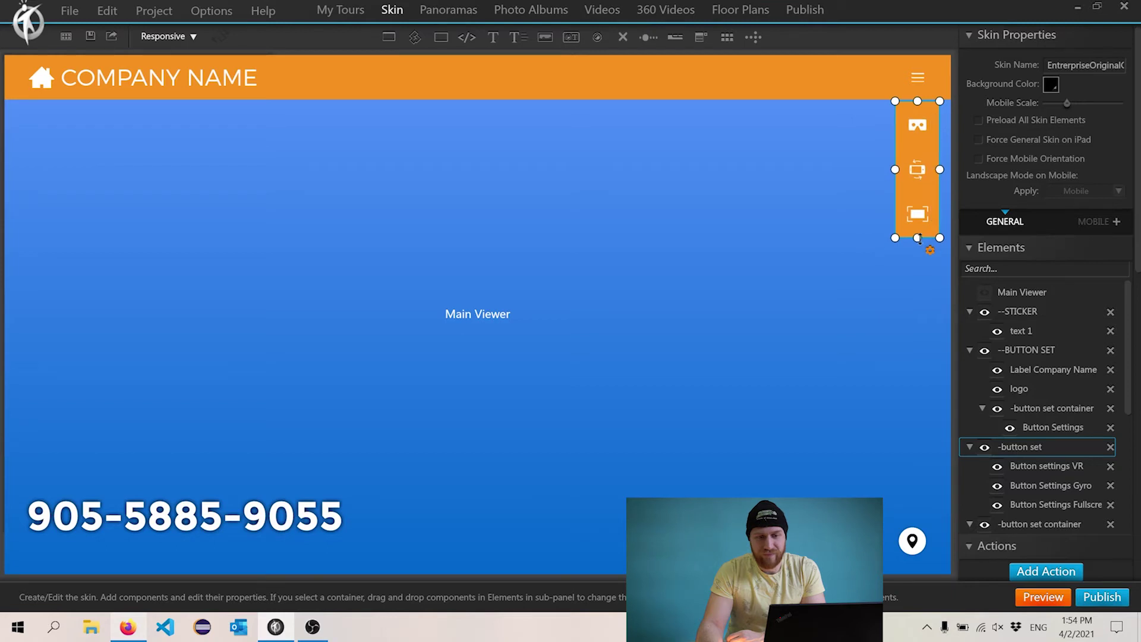
left_click(458, 82)
- Remove the orange background gradient from the top header group's style, making it transparent
left_click(13, 82)
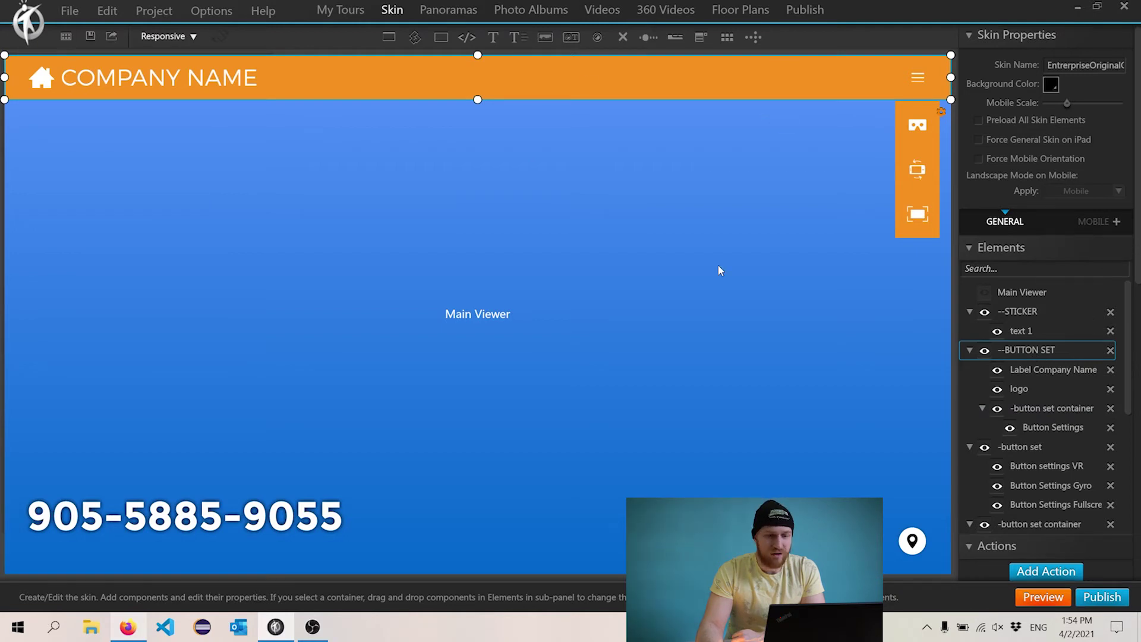
scroll(1138, 253, "down", 5)
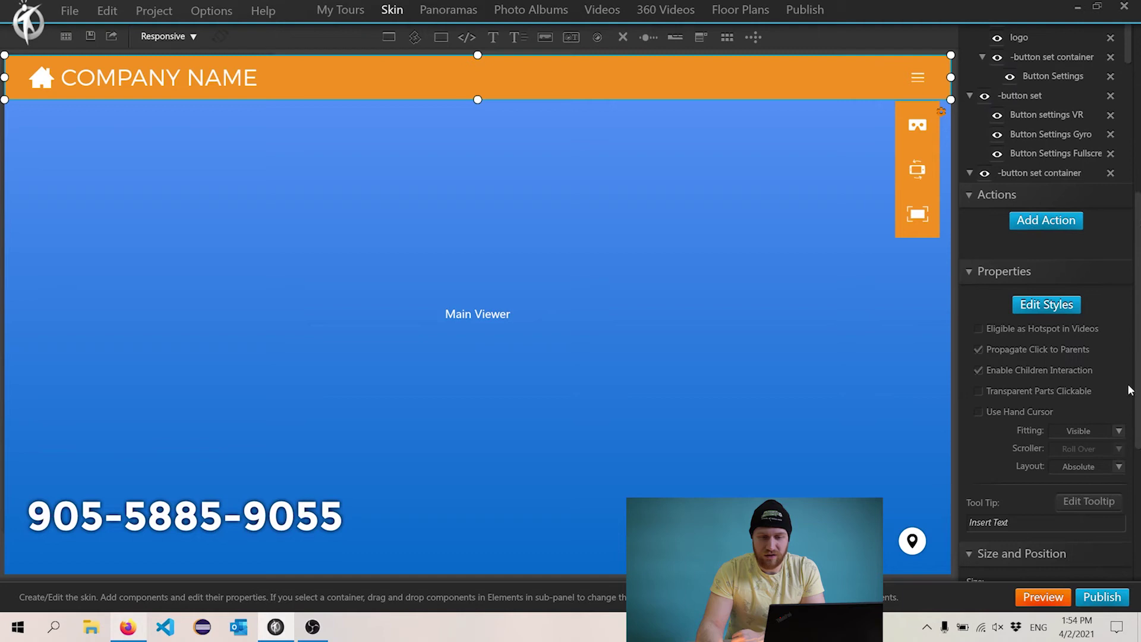
left_click(1046, 304)
left_click(365, 238)
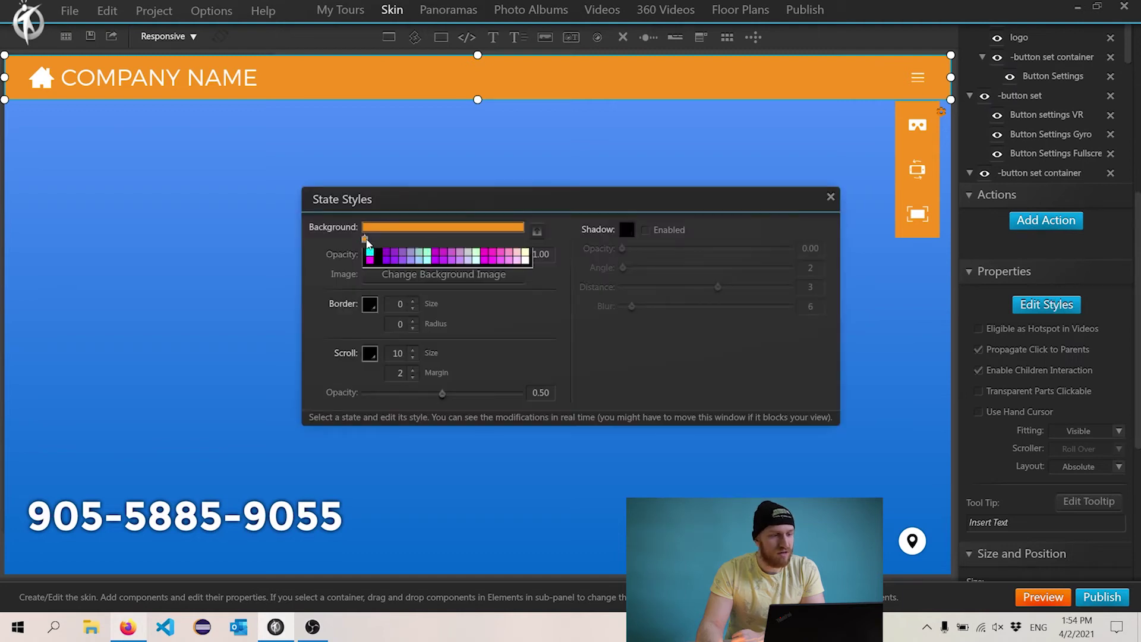
left_click(368, 279)
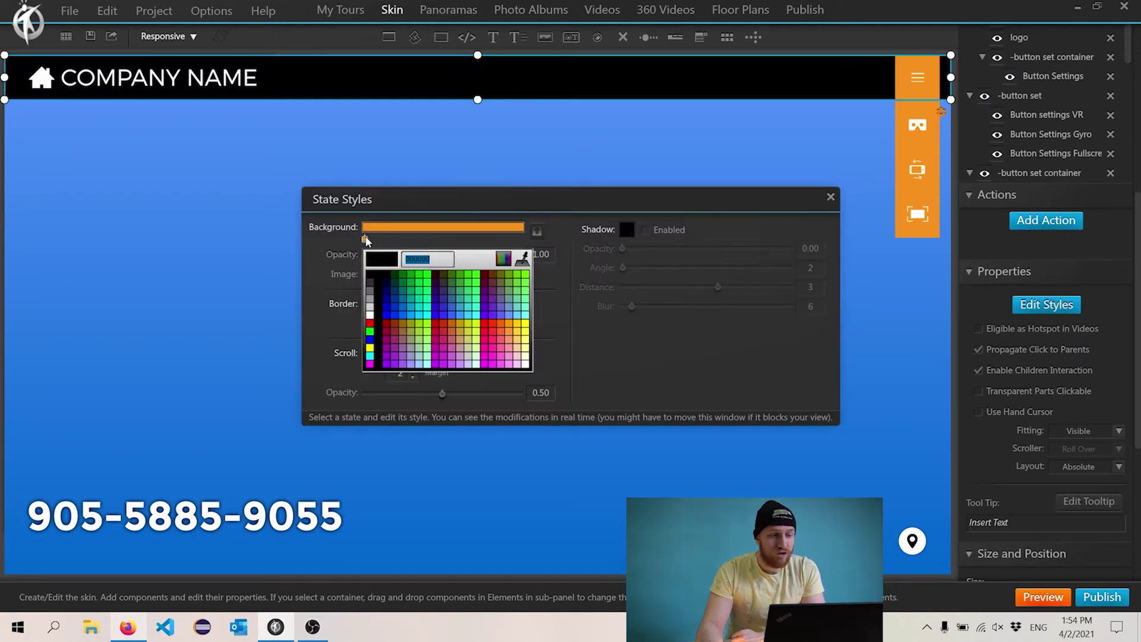
left_click(376, 237)
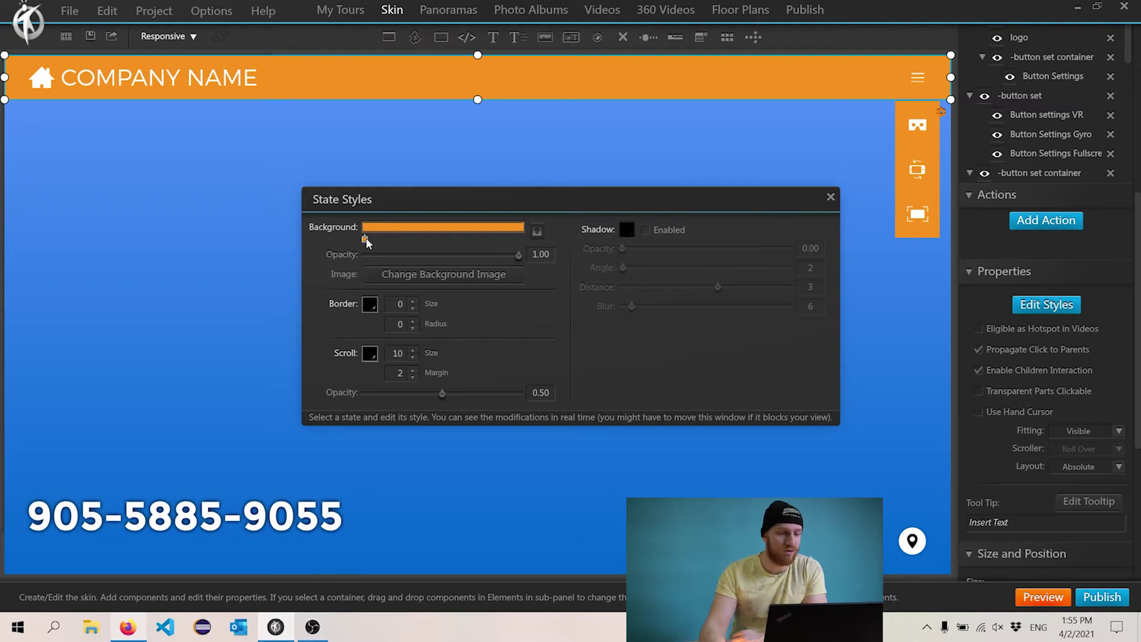
left_click(365, 239)
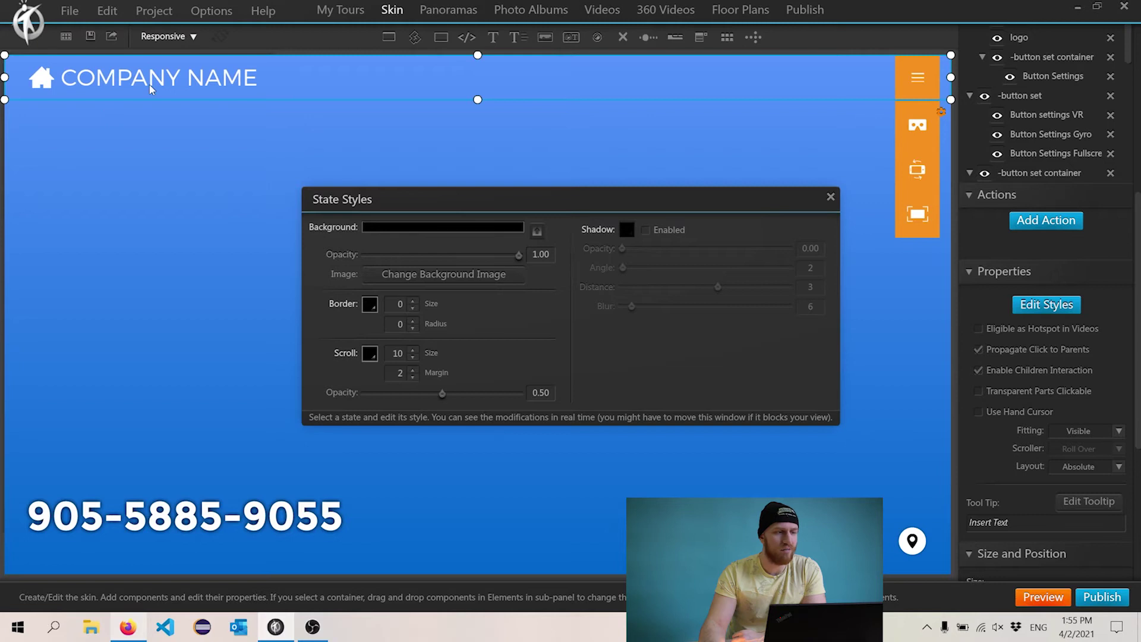
left_click(830, 198)
left_click(131, 79)
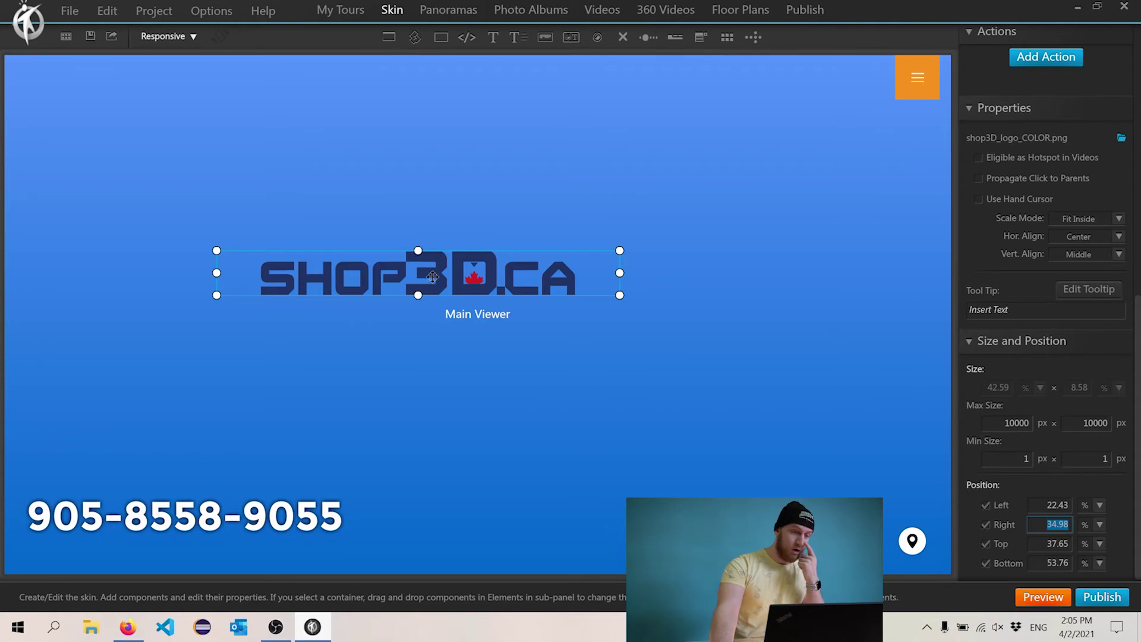
- Move the shop3D.ca logo image into the top header group
scroll(1064, 299, "up", 5)
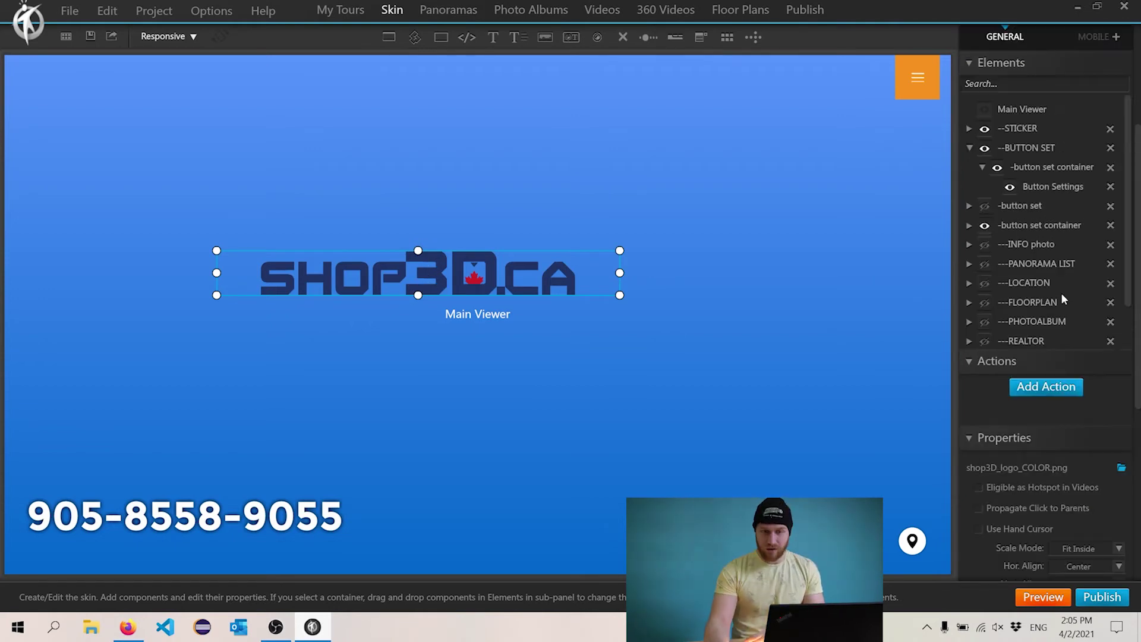
left_click(1052, 149)
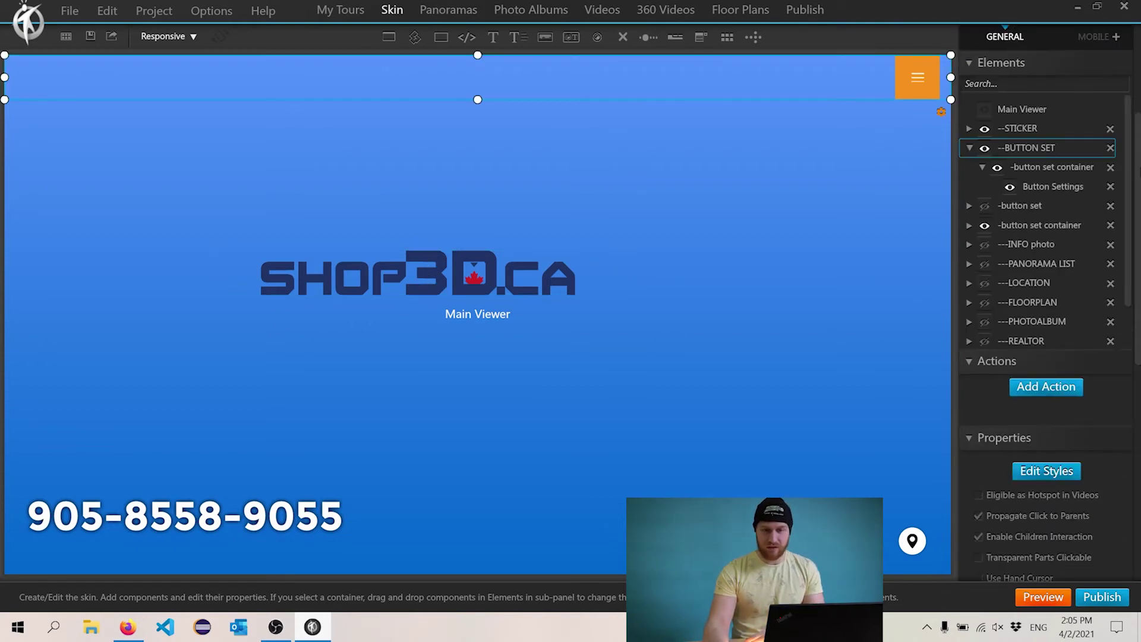
scroll(1117, 246, "down", 1)
left_click_drag(1041, 328, 1093, 138)
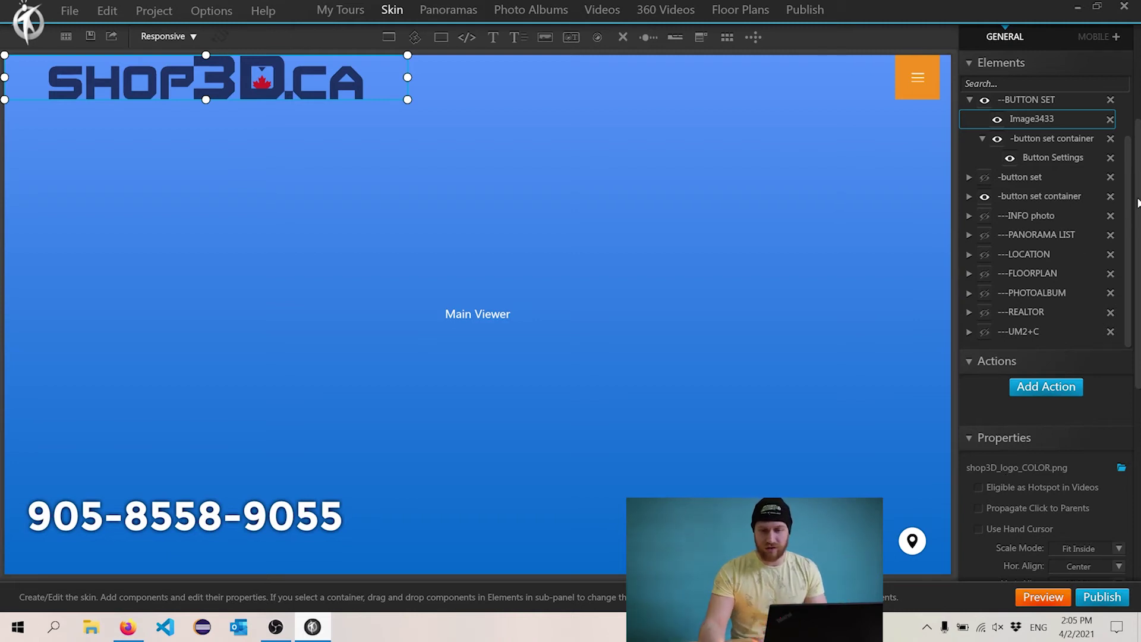
left_click_drag(1137, 203, 1134, 404)
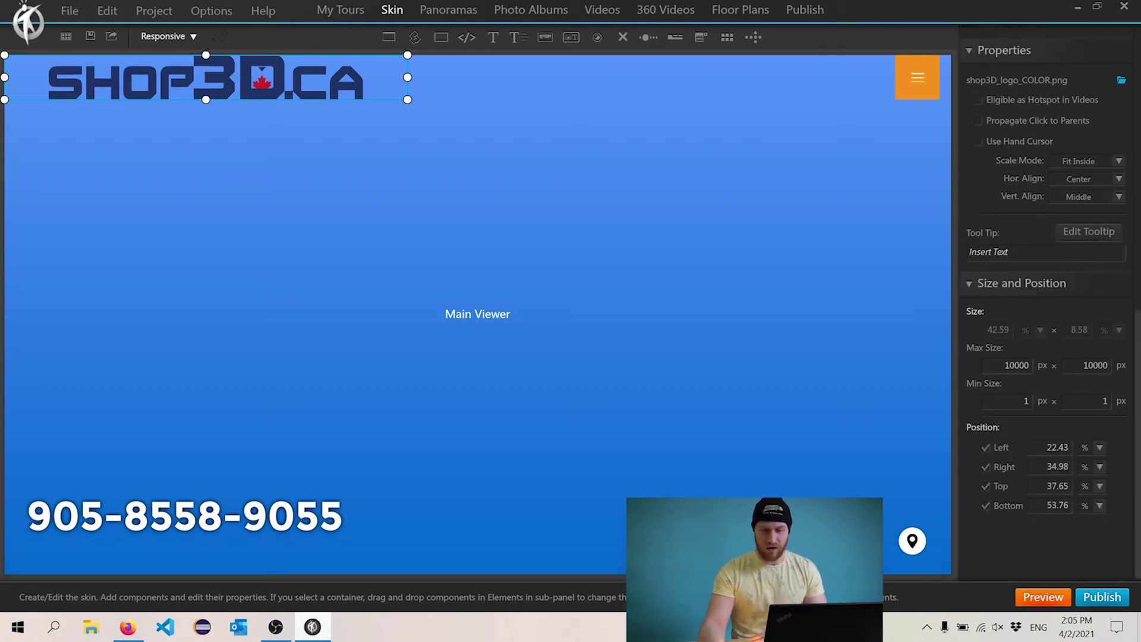
- Set the logo's left and right position to 30% each
double_click(1070, 447)
type("25")
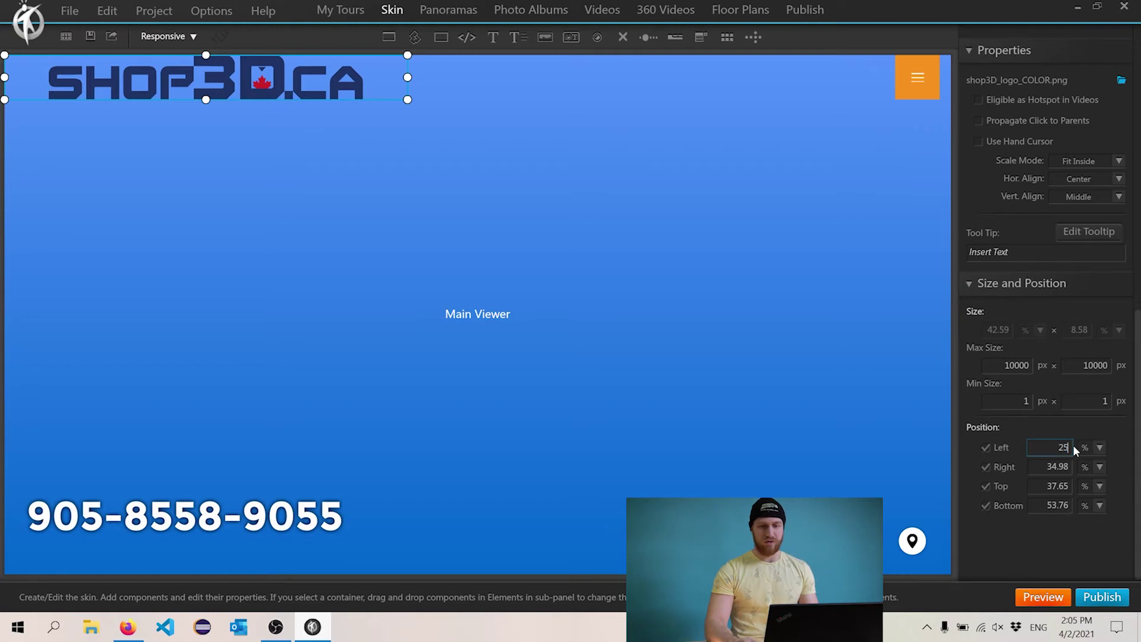
key("Tab")
key("Tab")
key("Tab")
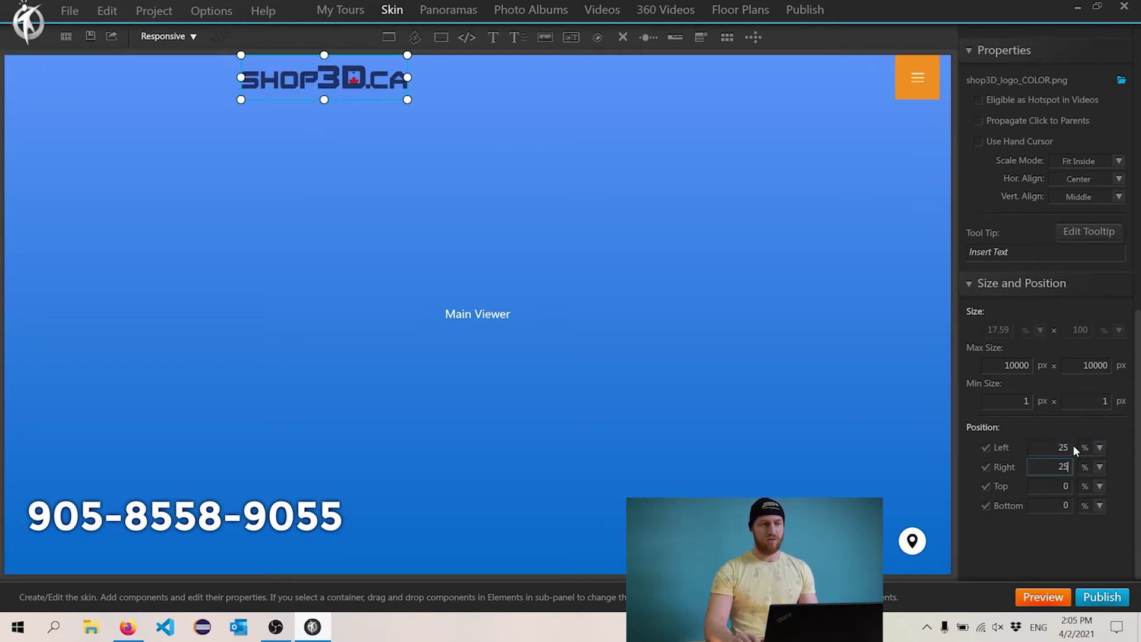
type("25")
key("Return")
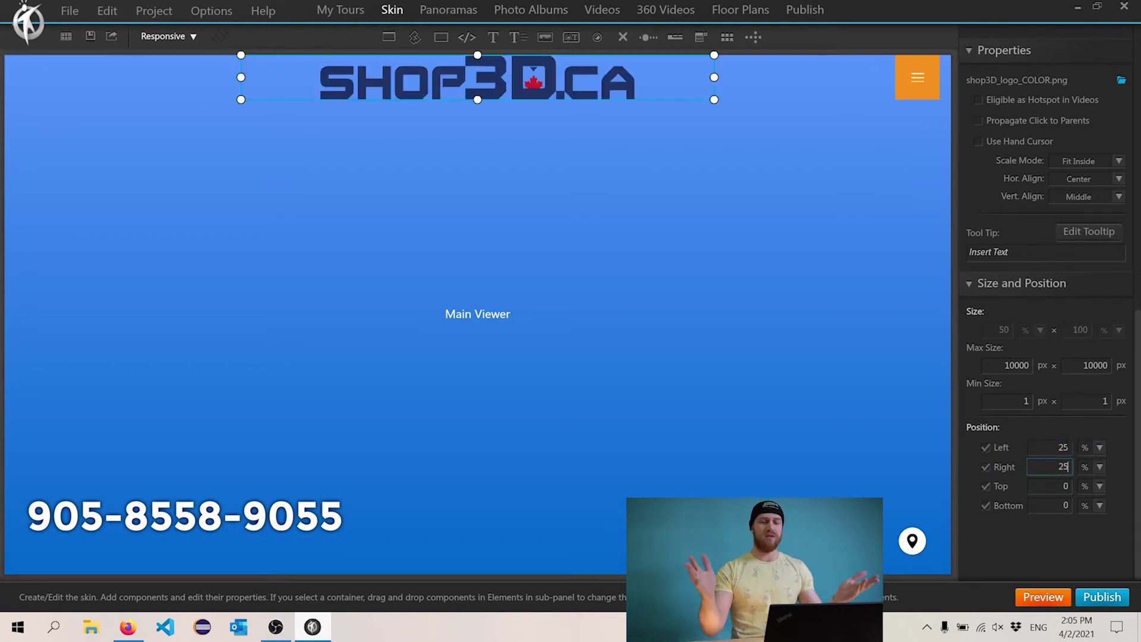
key("shift+Tab")
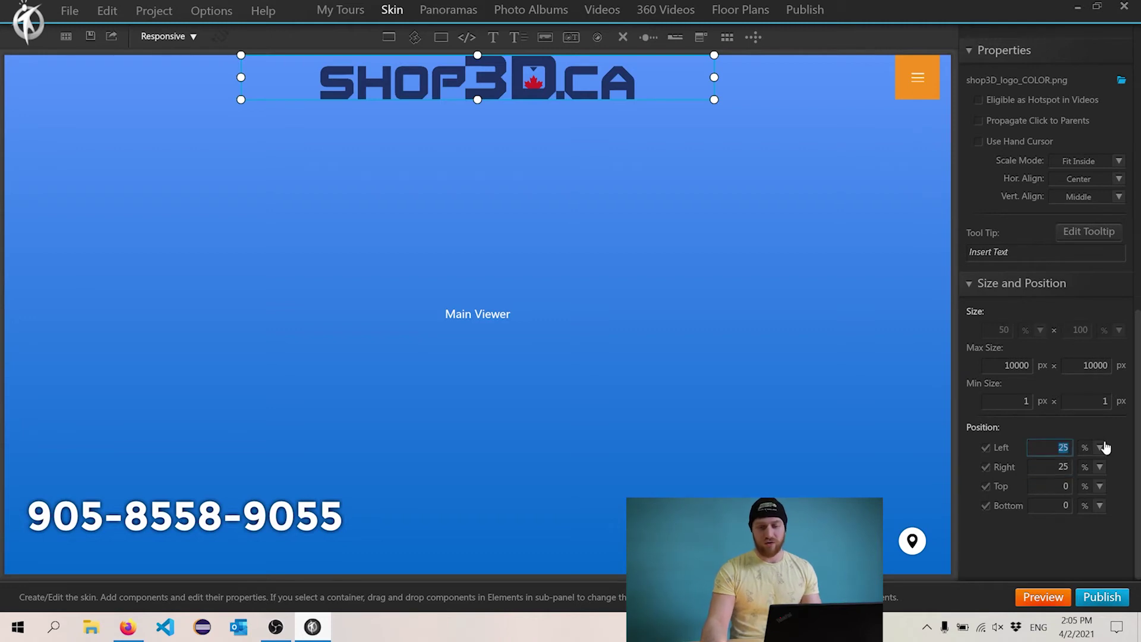
type("30")
key("Tab")
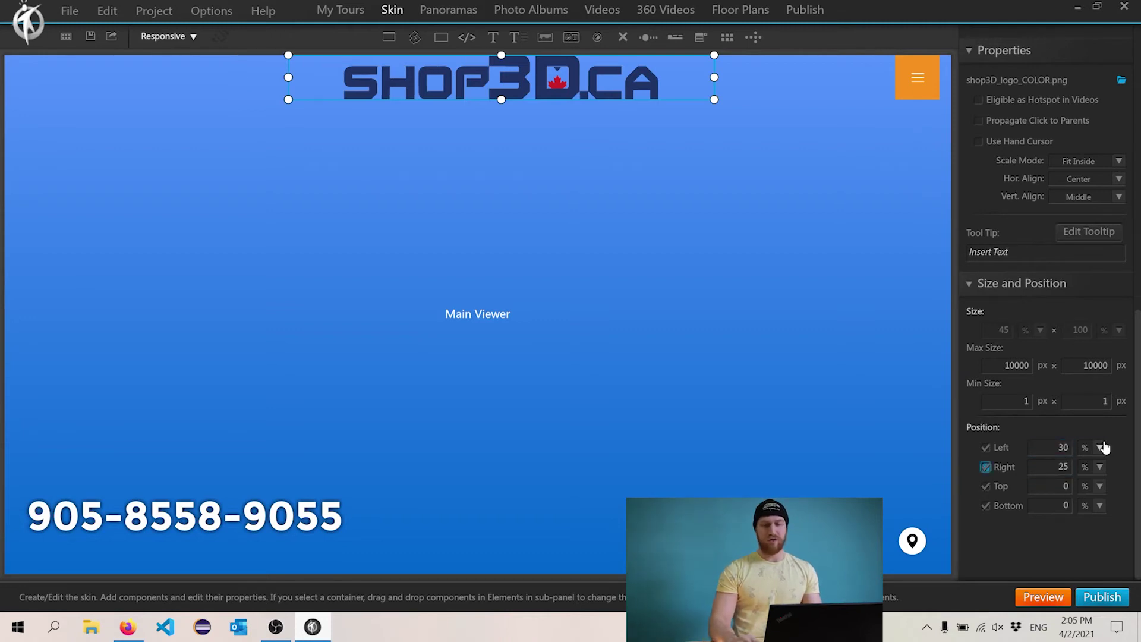
type("30")
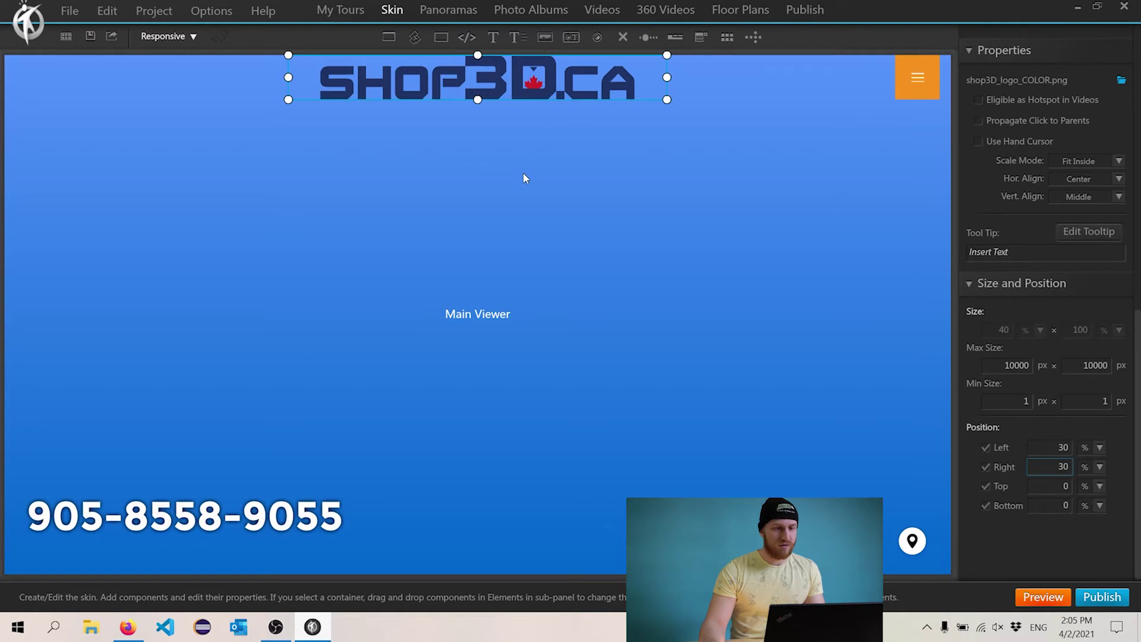
left_click(915, 76)
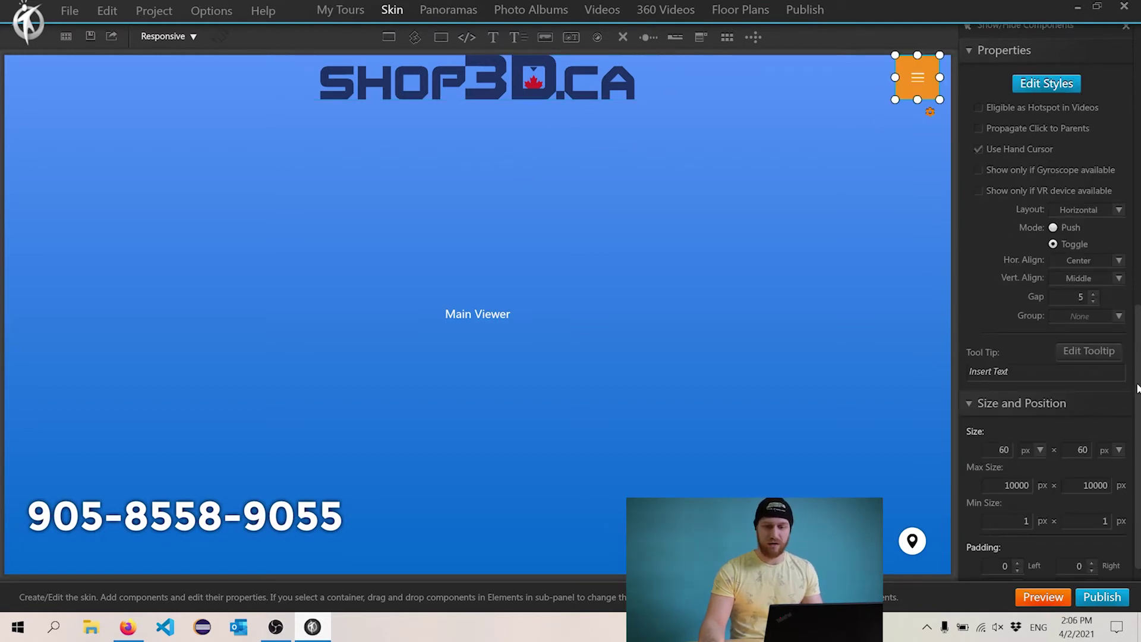
- Make the menu button's background black
scroll(1137, 388, "up", 10)
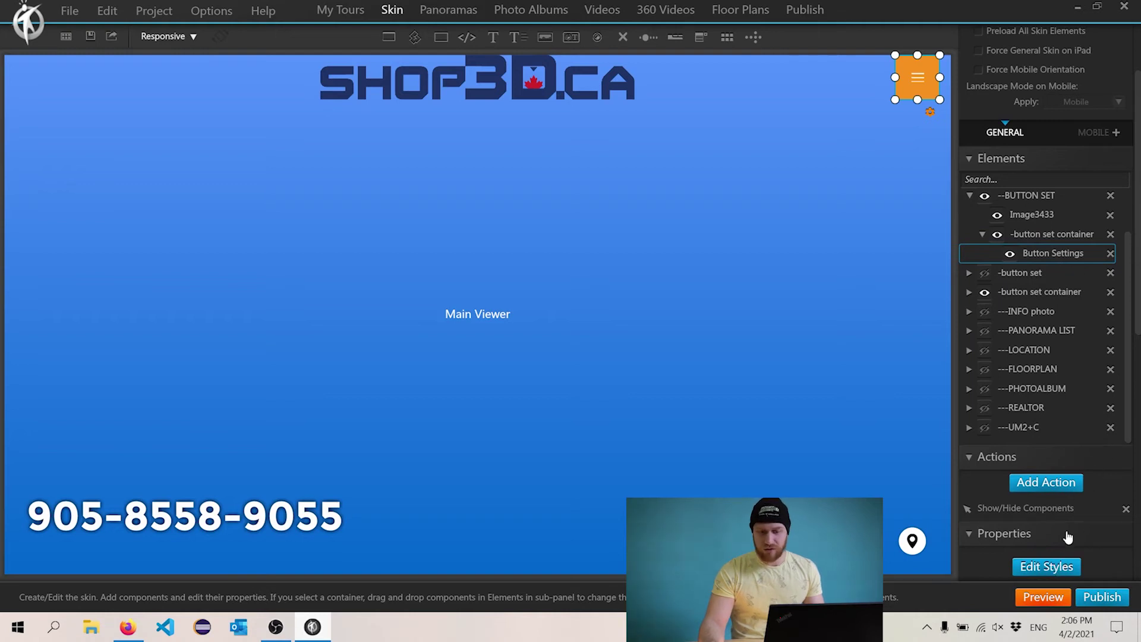
left_click(1049, 566)
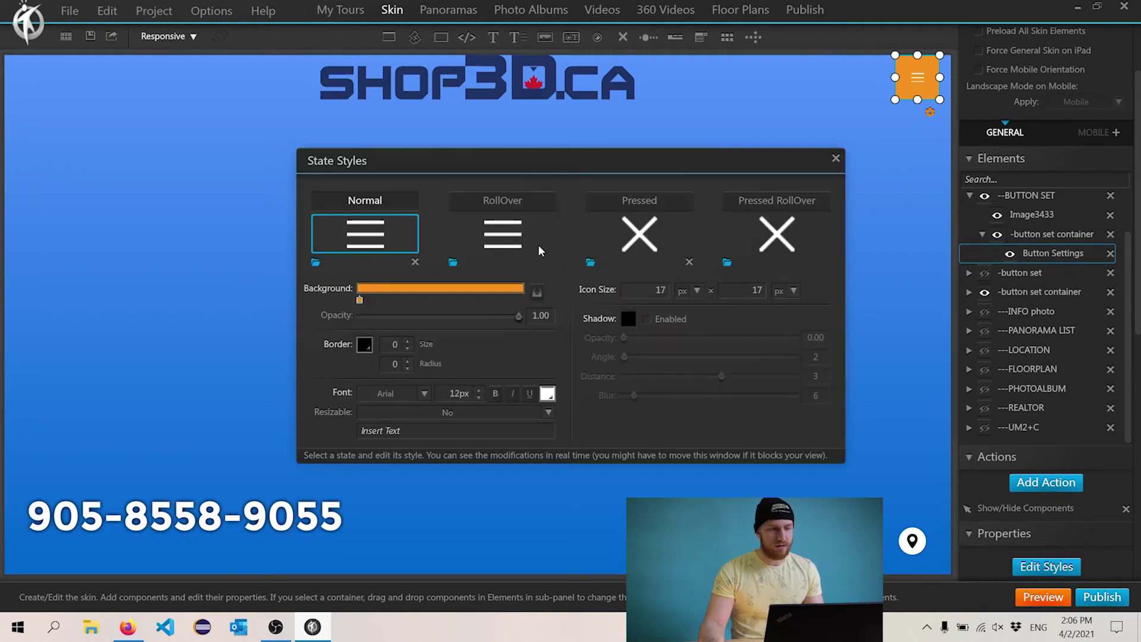
left_click(360, 300)
left_click(364, 336)
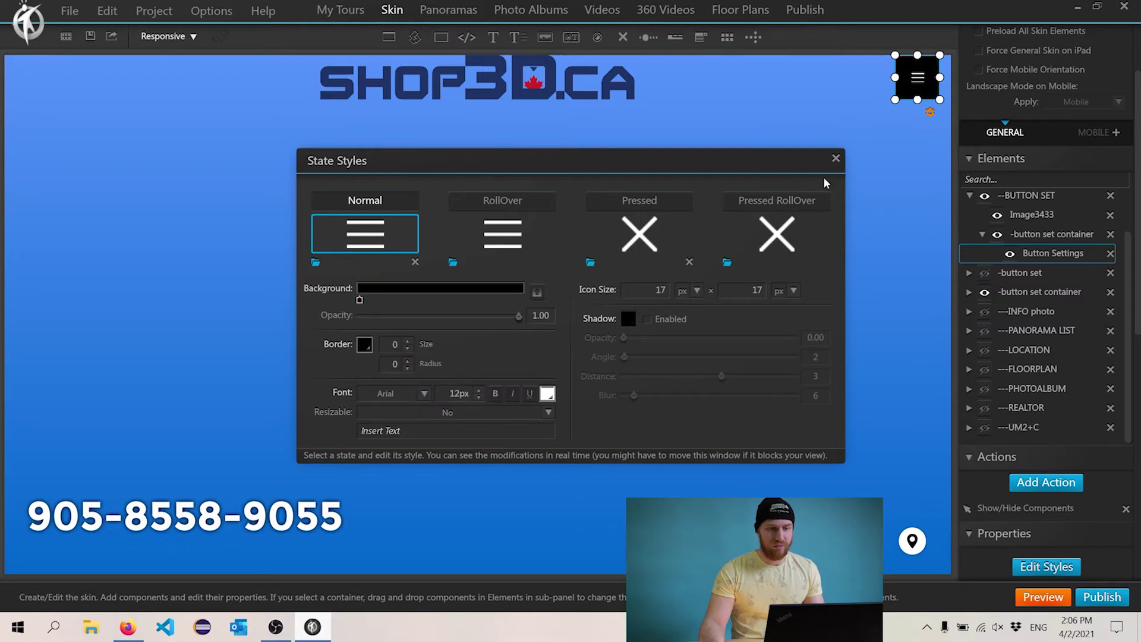
left_click(836, 158)
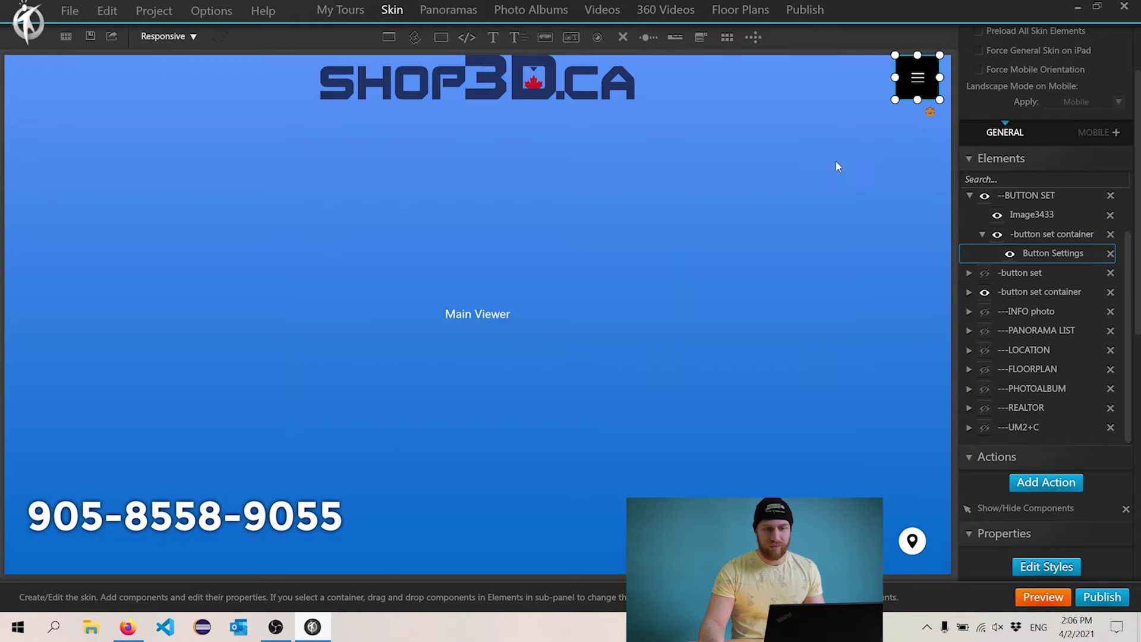
- Delete the crossed-circle and mute buttons and shrink the button set to three buttons
left_click(984, 272)
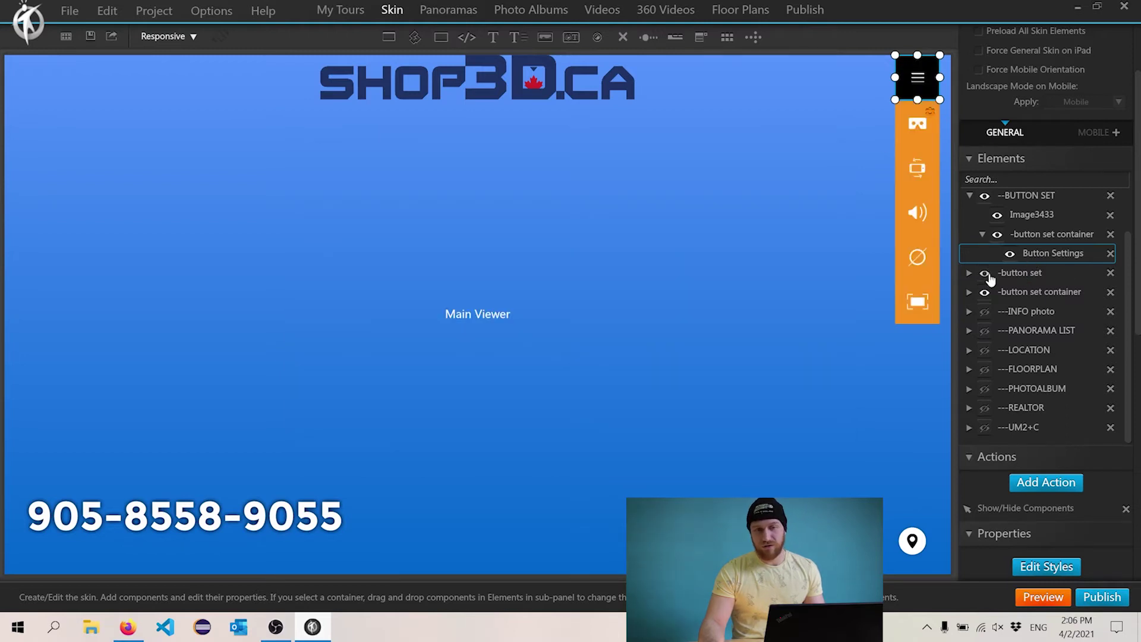
left_click(924, 259)
key("Delete")
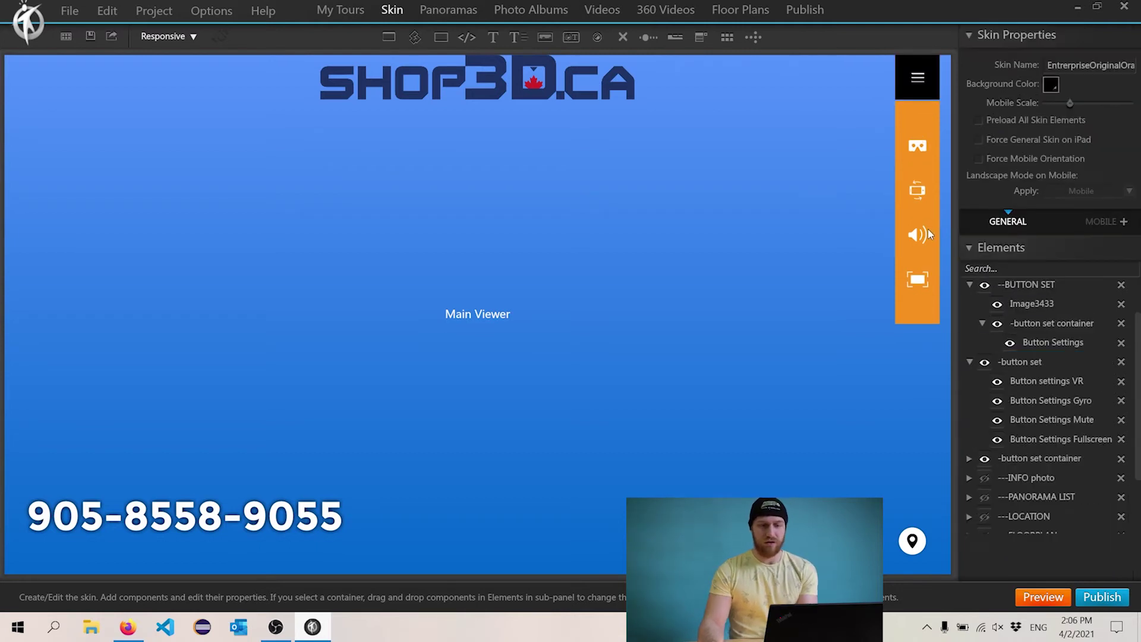
left_click(920, 233)
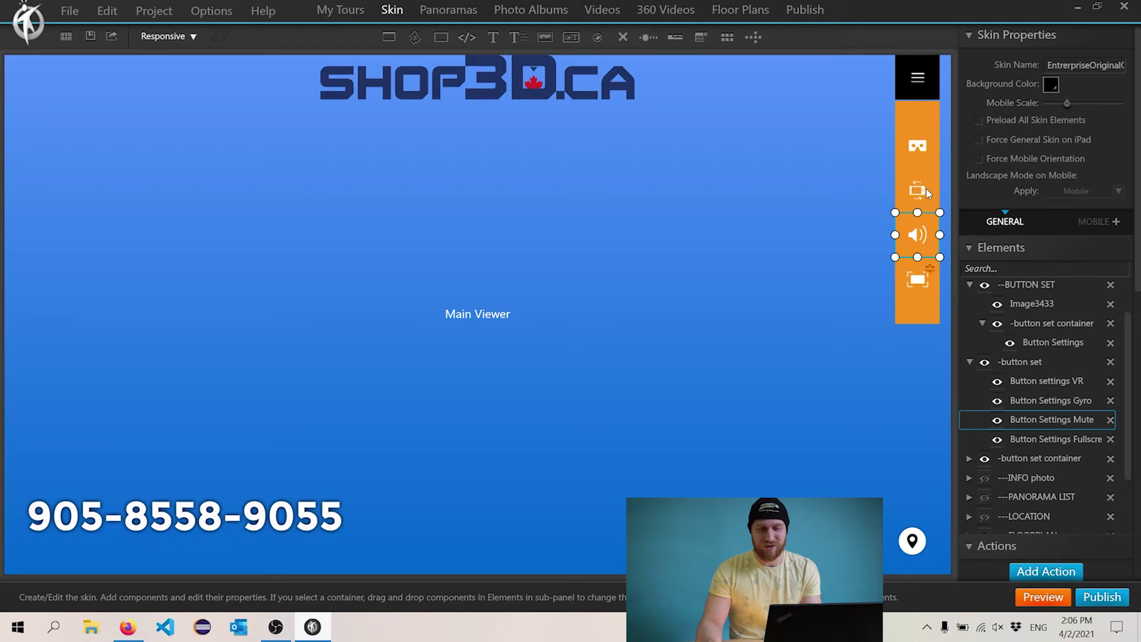
key("Delete")
left_click(917, 212)
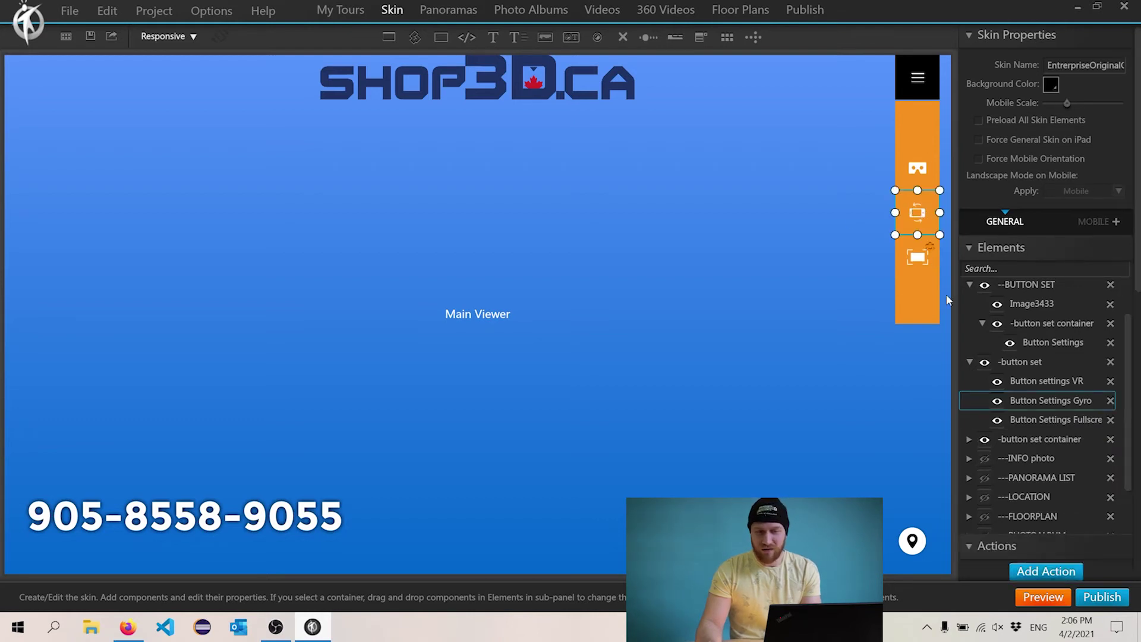
left_click(932, 309)
left_click_drag(917, 323, 916, 241)
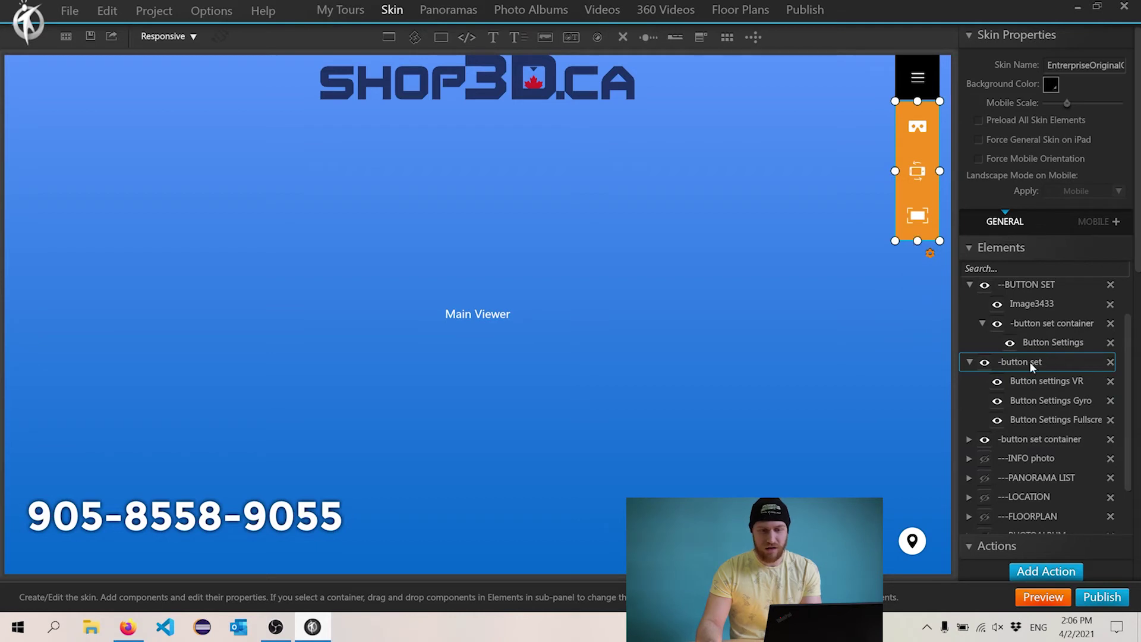
- Set the side button set's background to black
scroll(1138, 256, "down", 5)
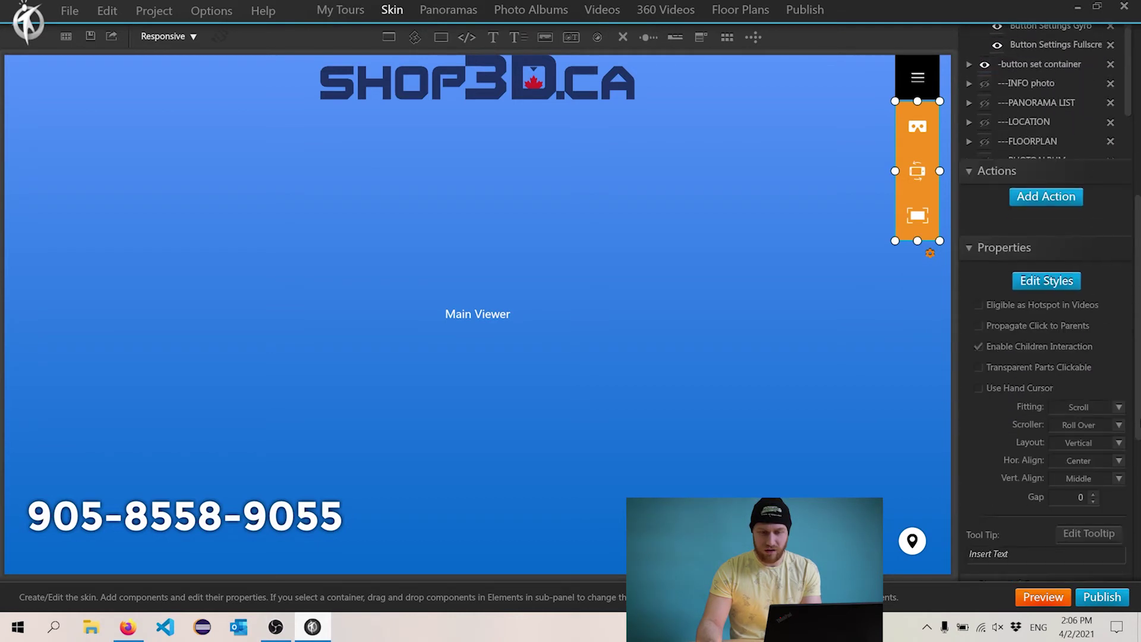
left_click(1046, 281)
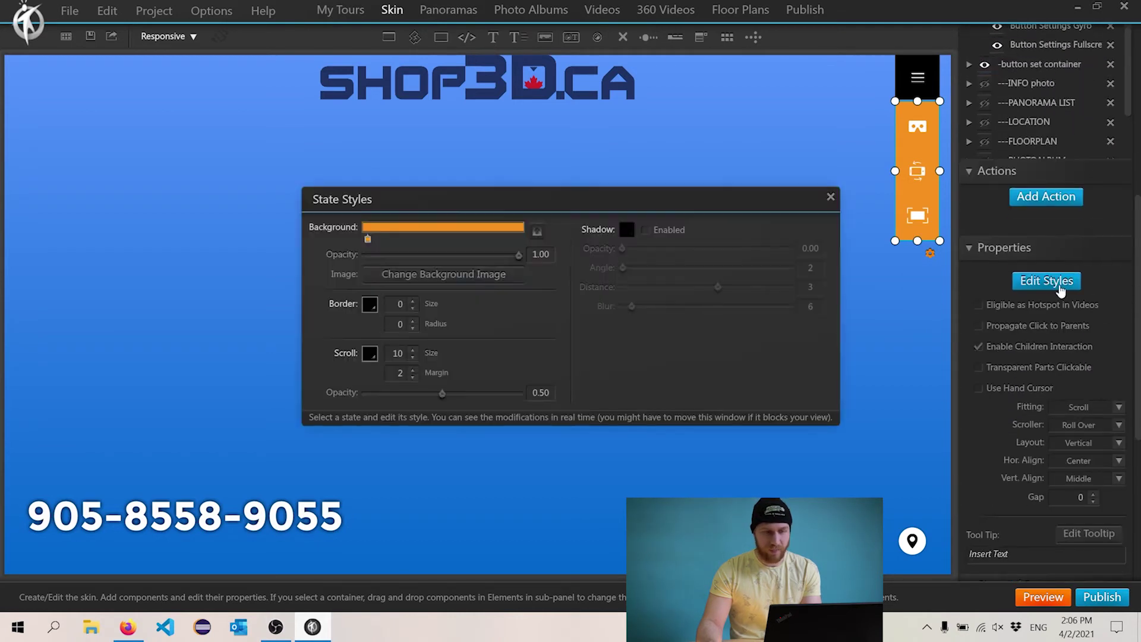
left_click(367, 238)
left_click(497, 257)
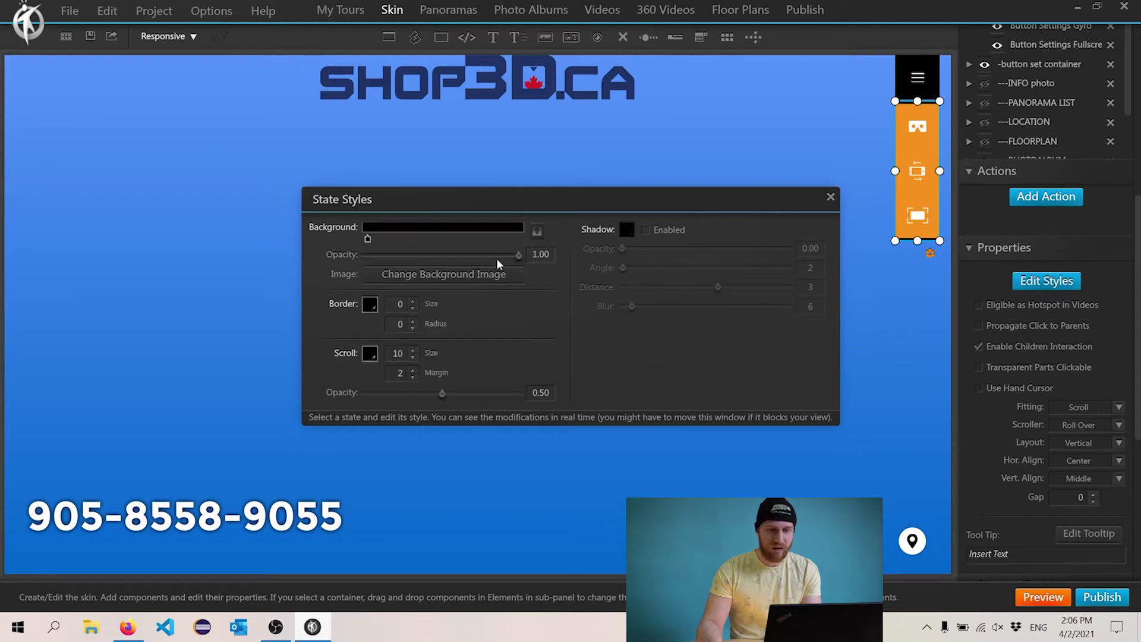
left_click(830, 198)
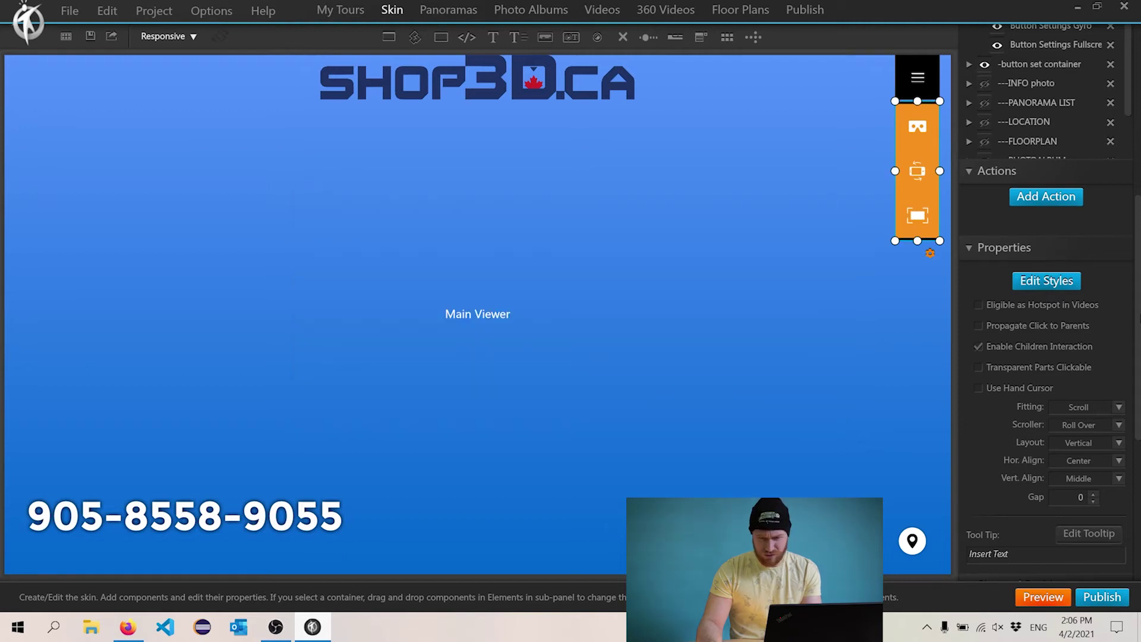
- Give the VR and gyro buttons black backgrounds
scroll(1138, 315, "up", 5)
left_click(1063, 251)
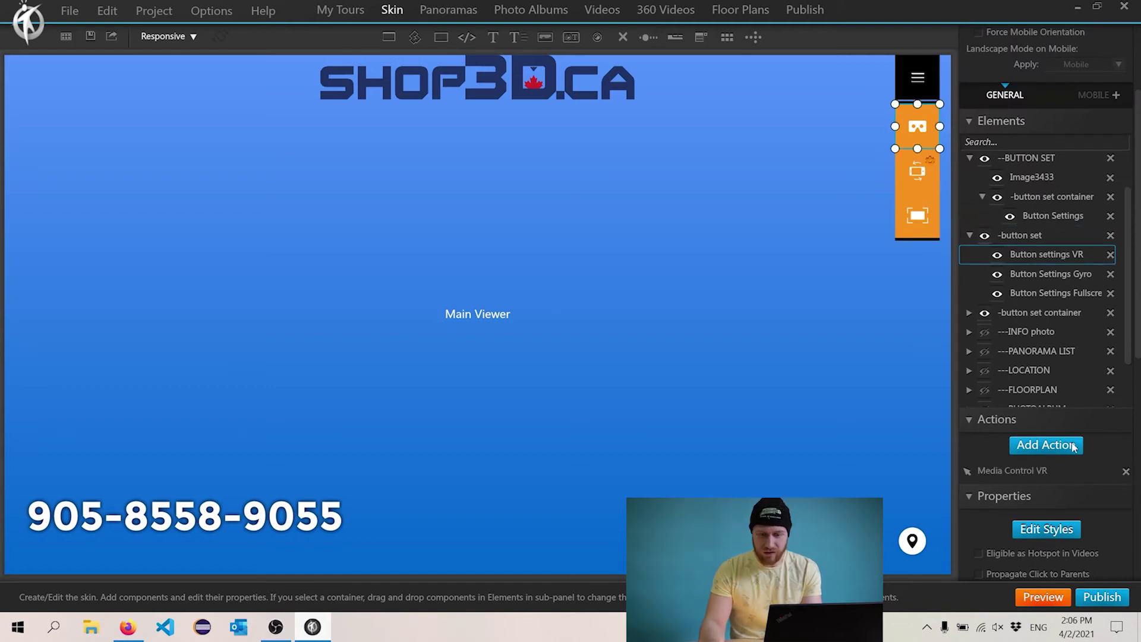
left_click(1046, 528)
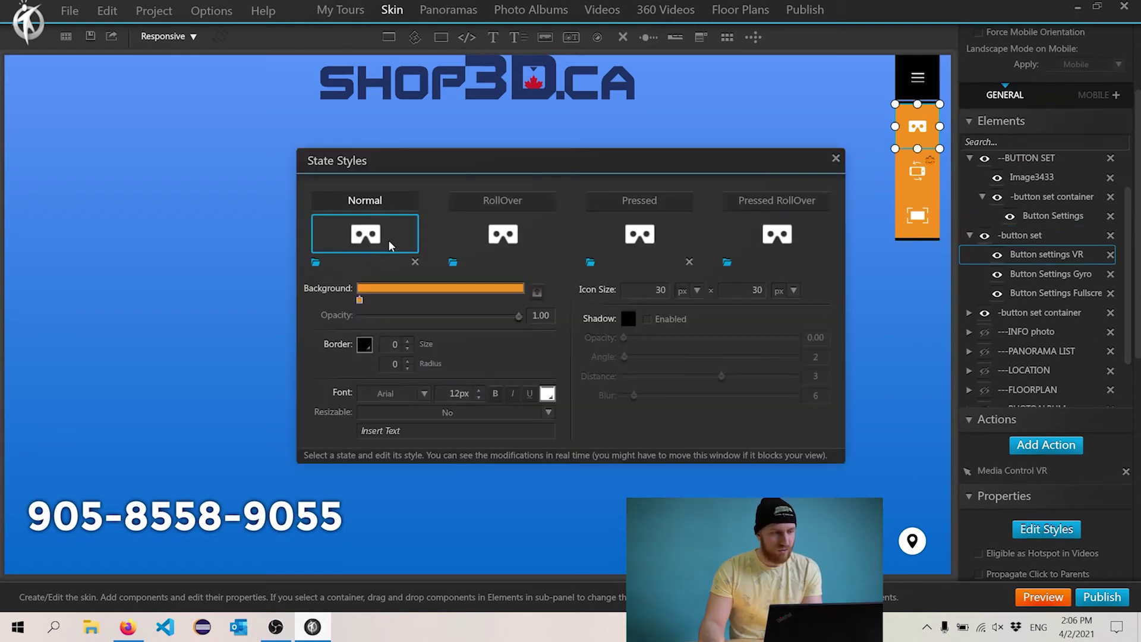
left_click(358, 300)
left_click(835, 158)
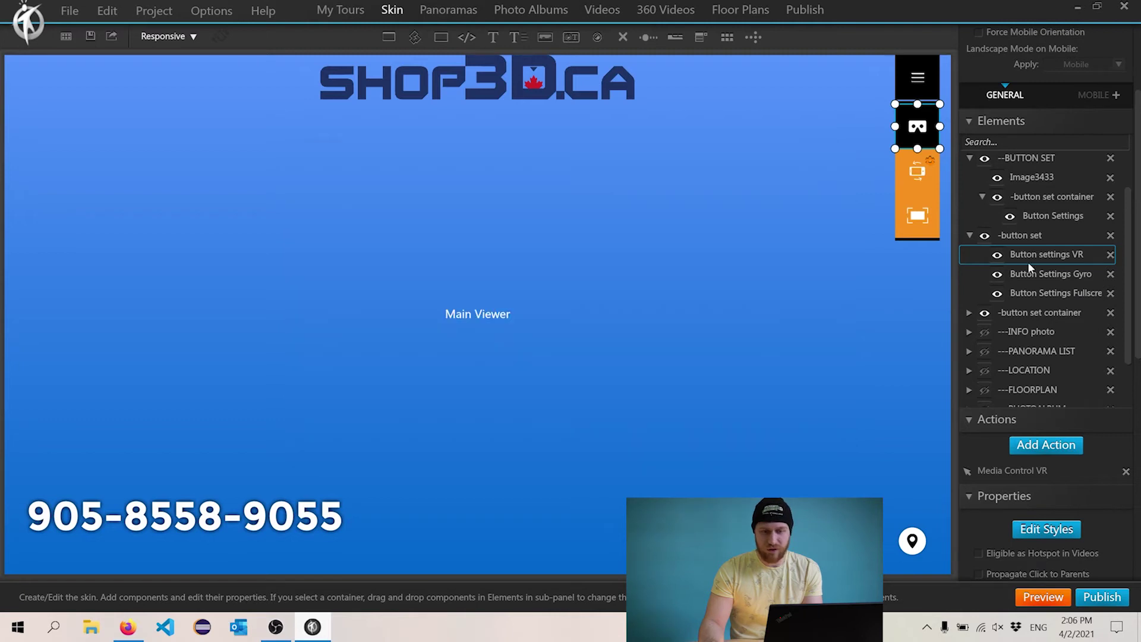
left_click(1037, 274)
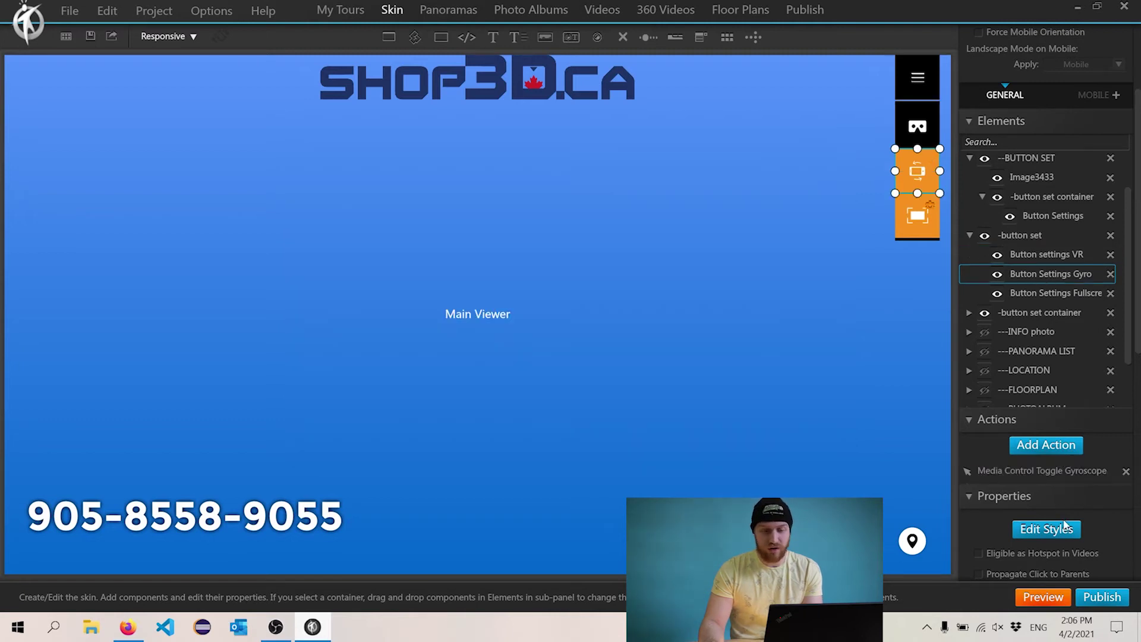
left_click(1063, 527)
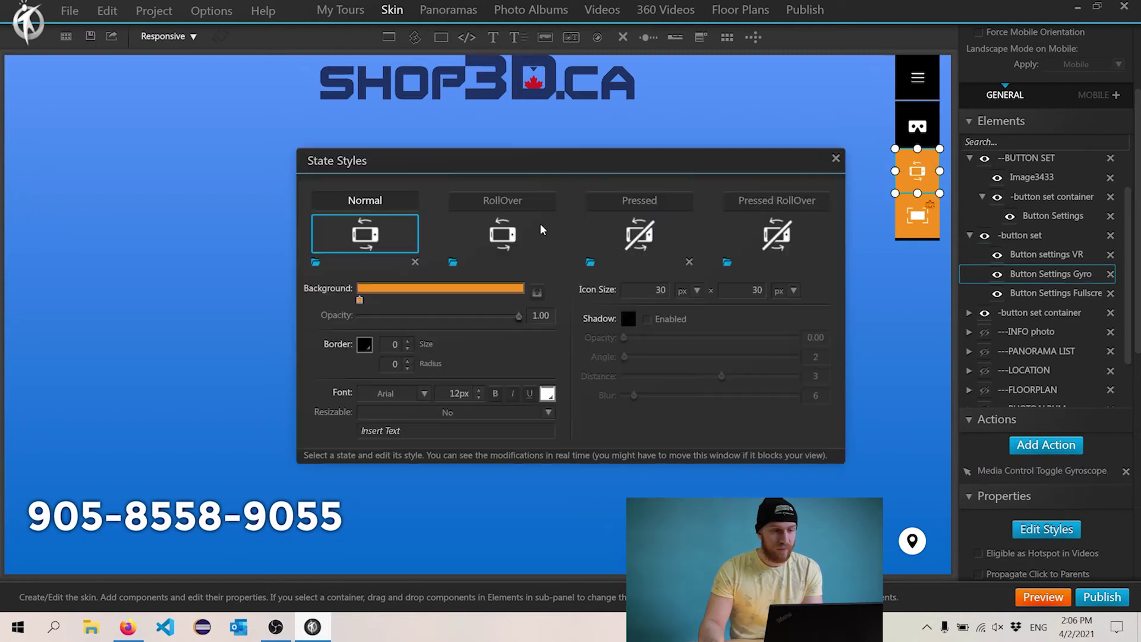
left_click(358, 298)
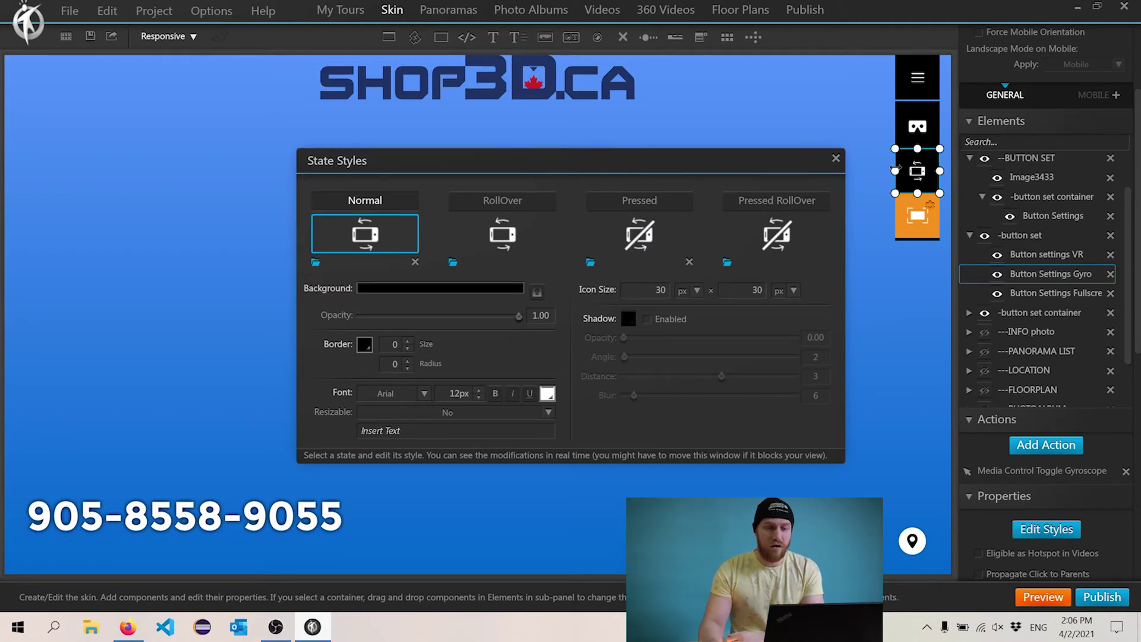
left_click(835, 158)
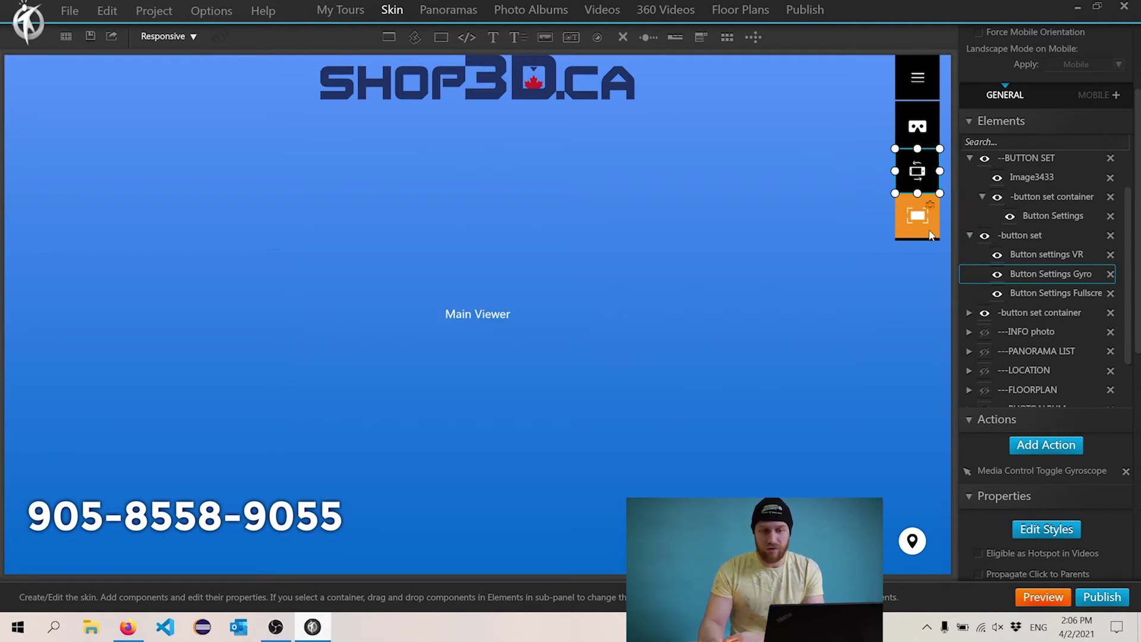
- Hide the black button set when the tour starts
left_click(931, 234)
left_click(946, 196)
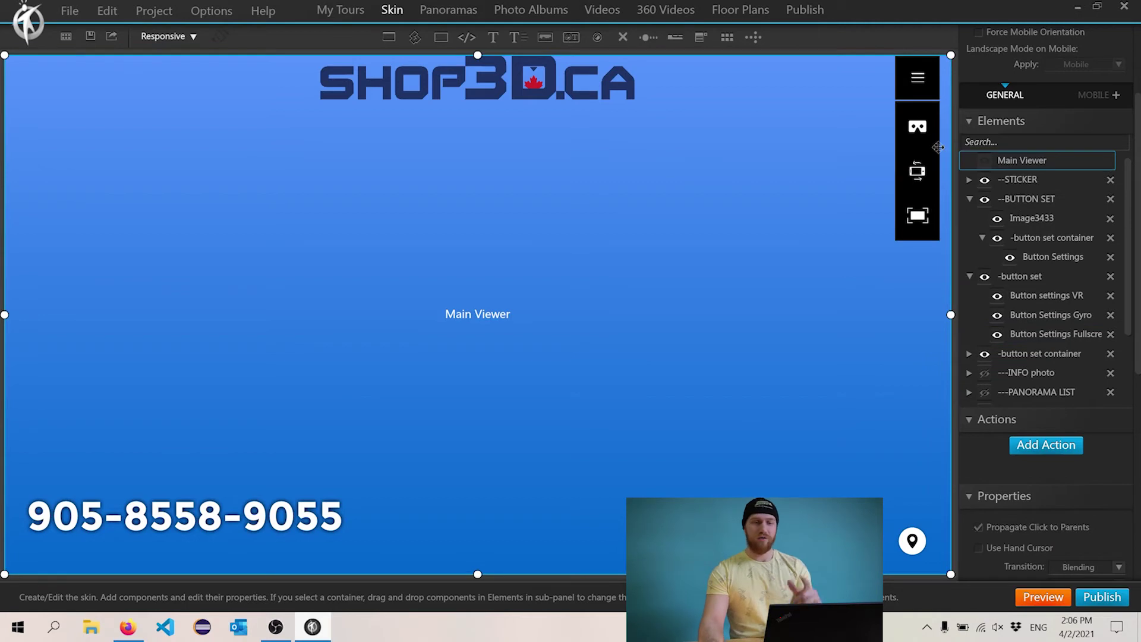
left_click(936, 147)
left_click(985, 277)
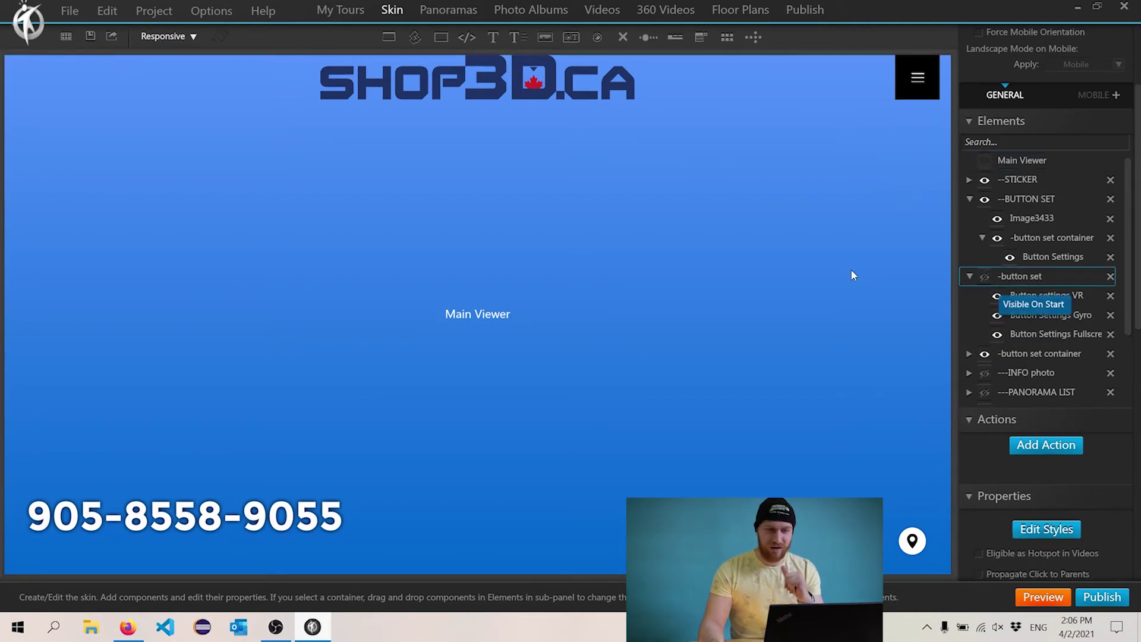
left_click(911, 94)
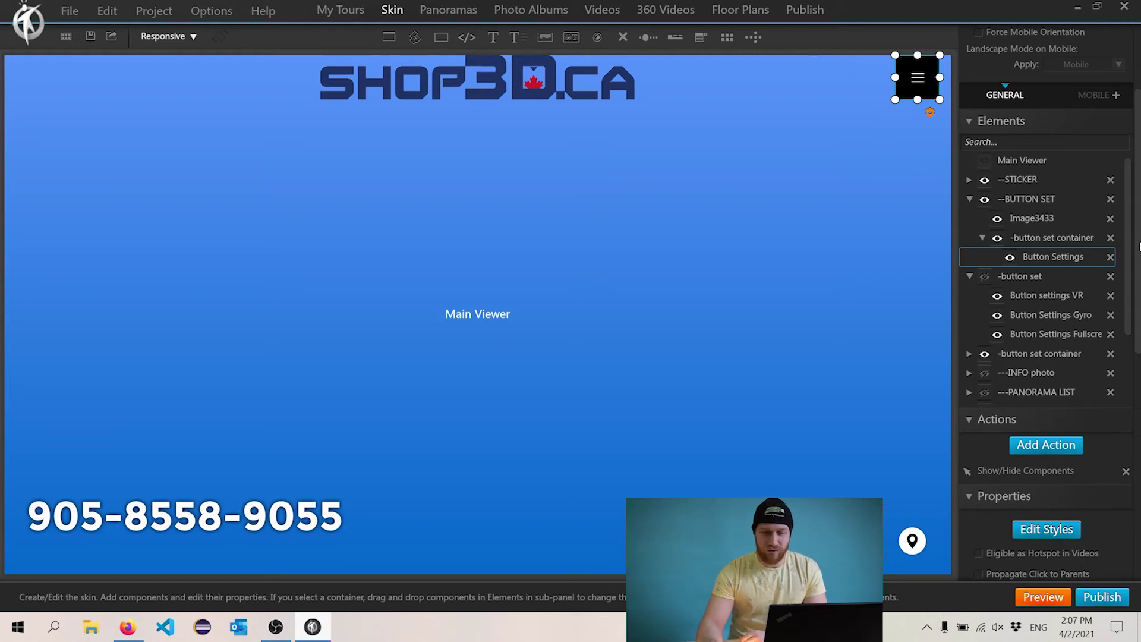
- Try other right padding values on the header container, then restore it to 15
mouse_move(1139, 247)
left_mouse_down()
mouse_move(1139, 493)
mouse_move(1139, 252)
left_mouse_up()
left_click(1076, 244)
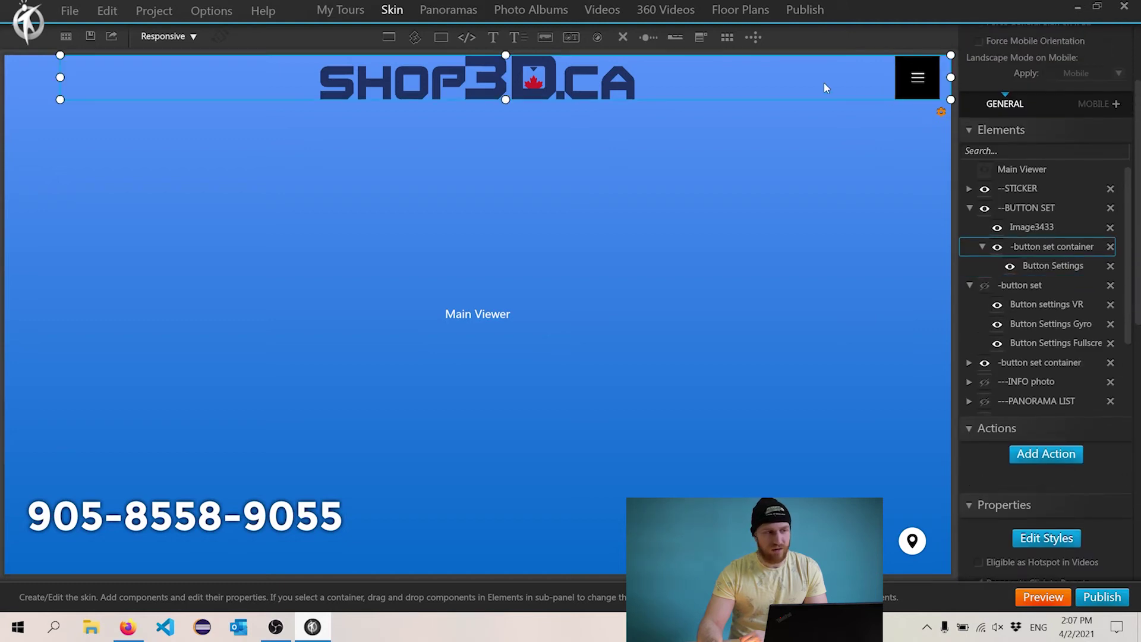
scroll(1122, 424, "down", 10)
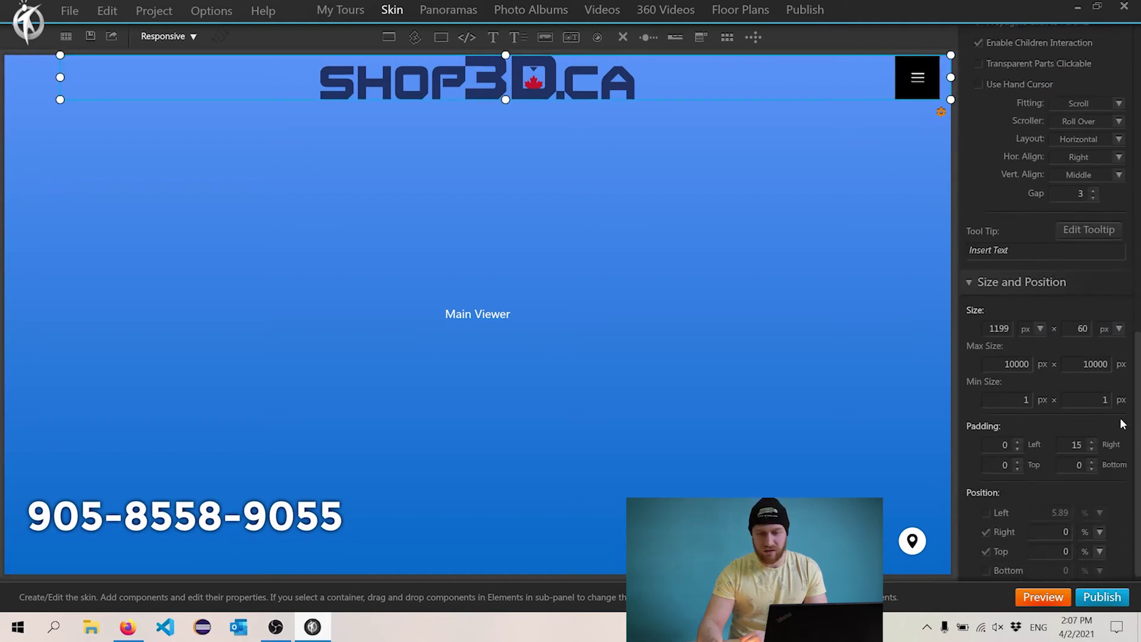
double_click(1076, 445)
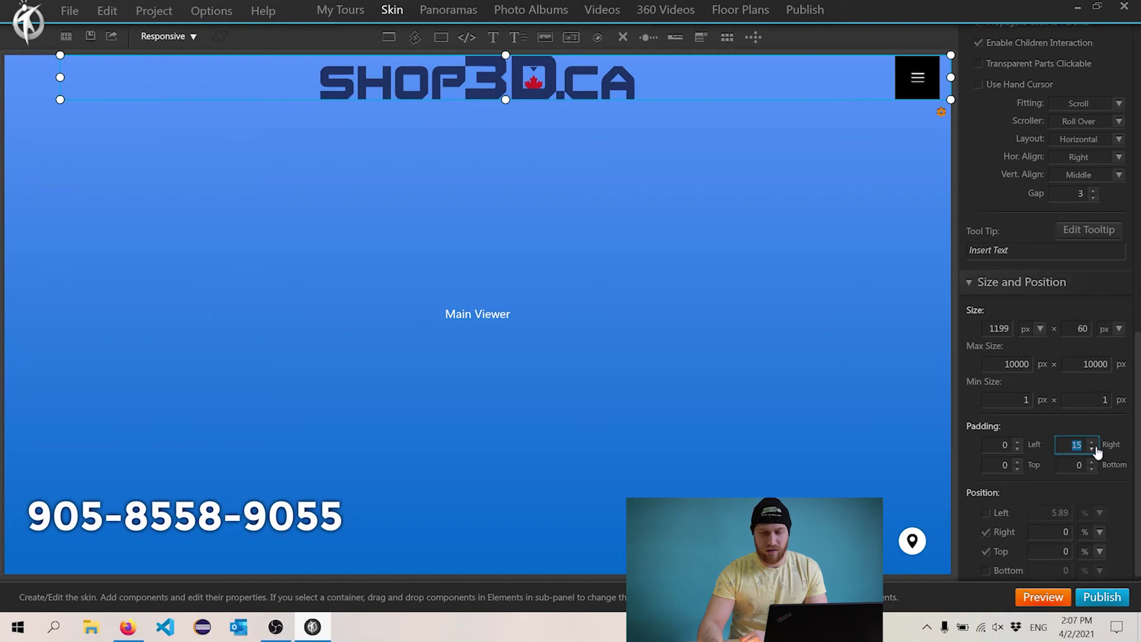
left_click(1092, 450)
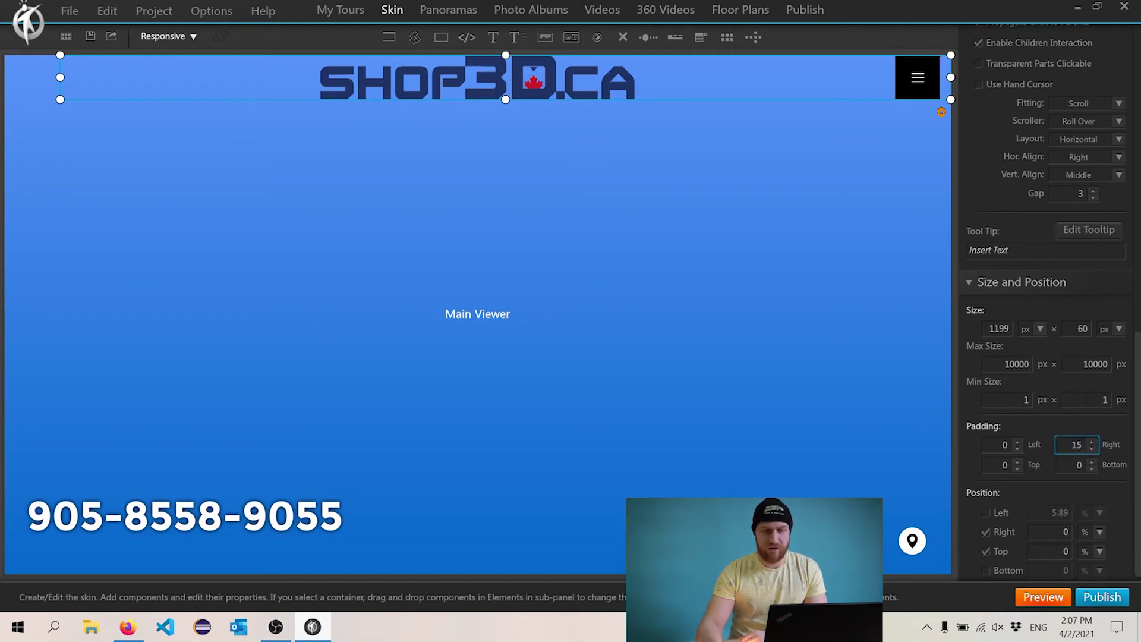
left_click(1092, 441)
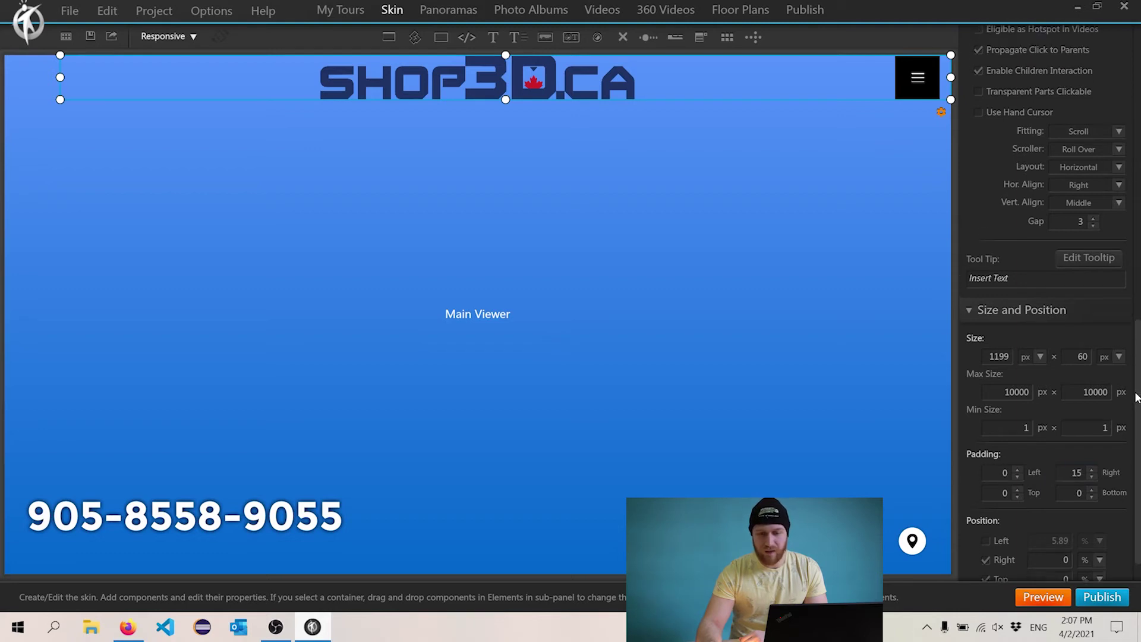
type("0")
key("ctrl+z")
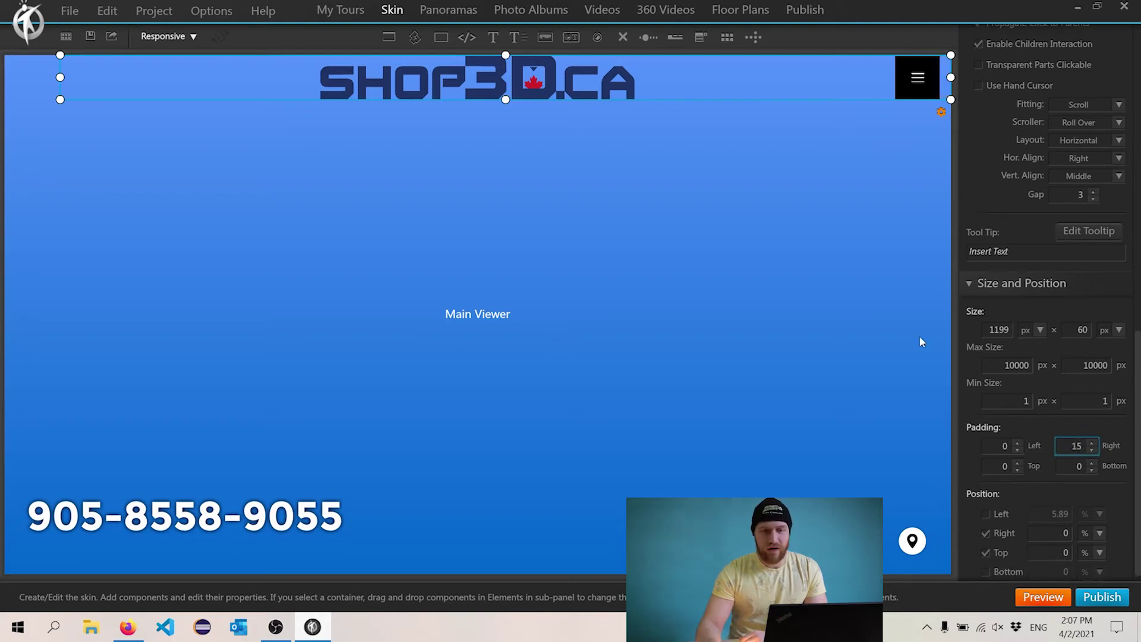
- Select the Main Viewer and launch a preview of the tour
left_click(856, 286)
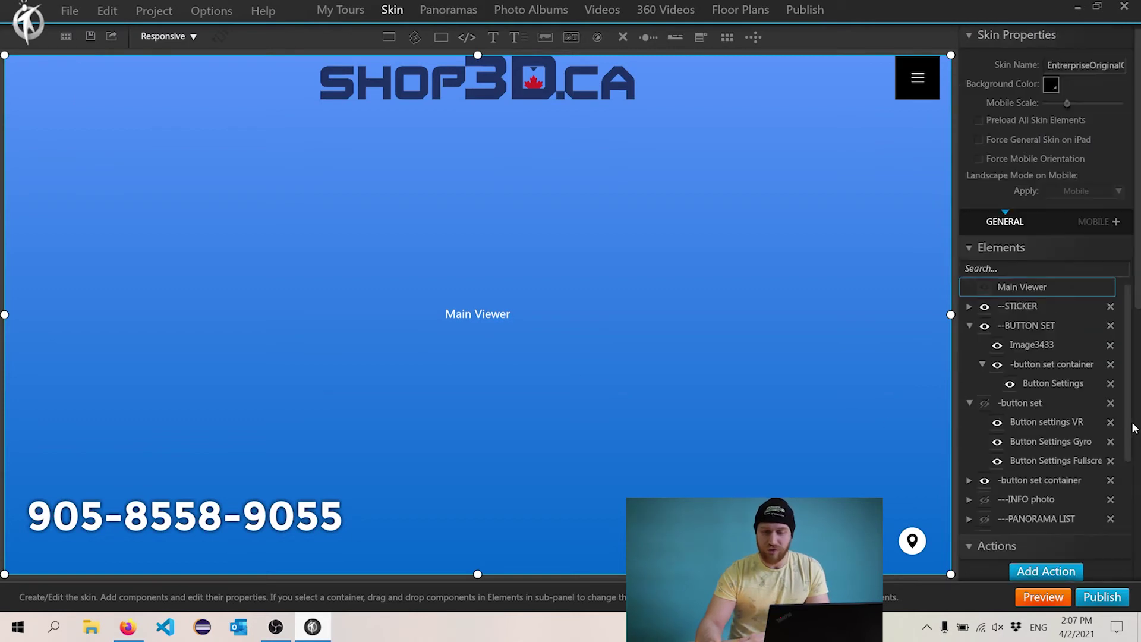
scroll(1070, 416, "up", 10)
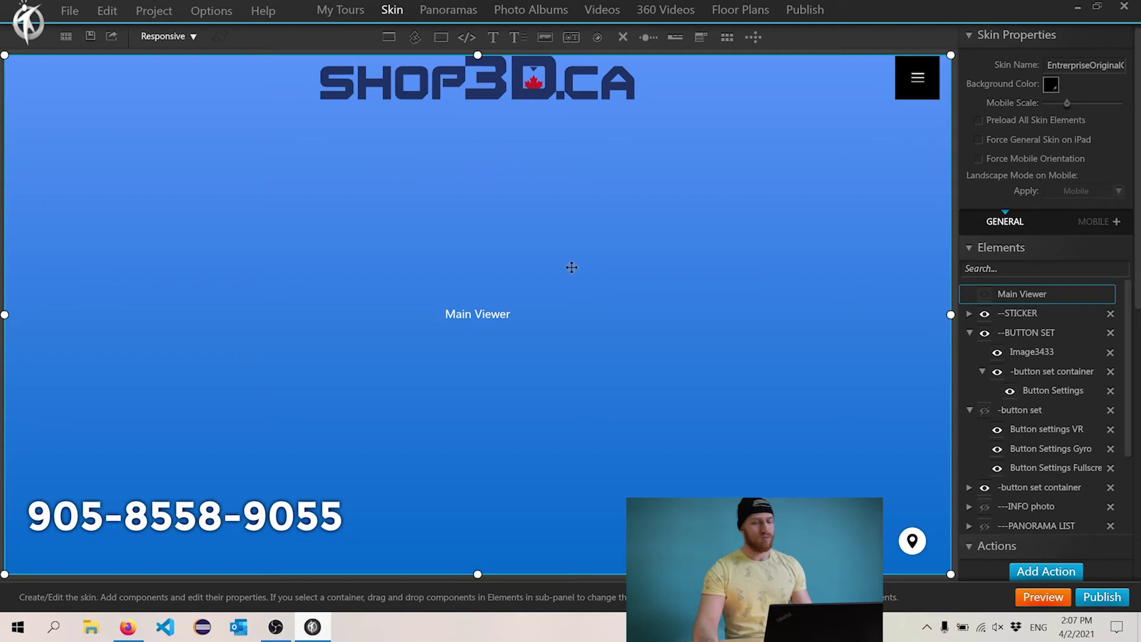
left_click(1042, 596)
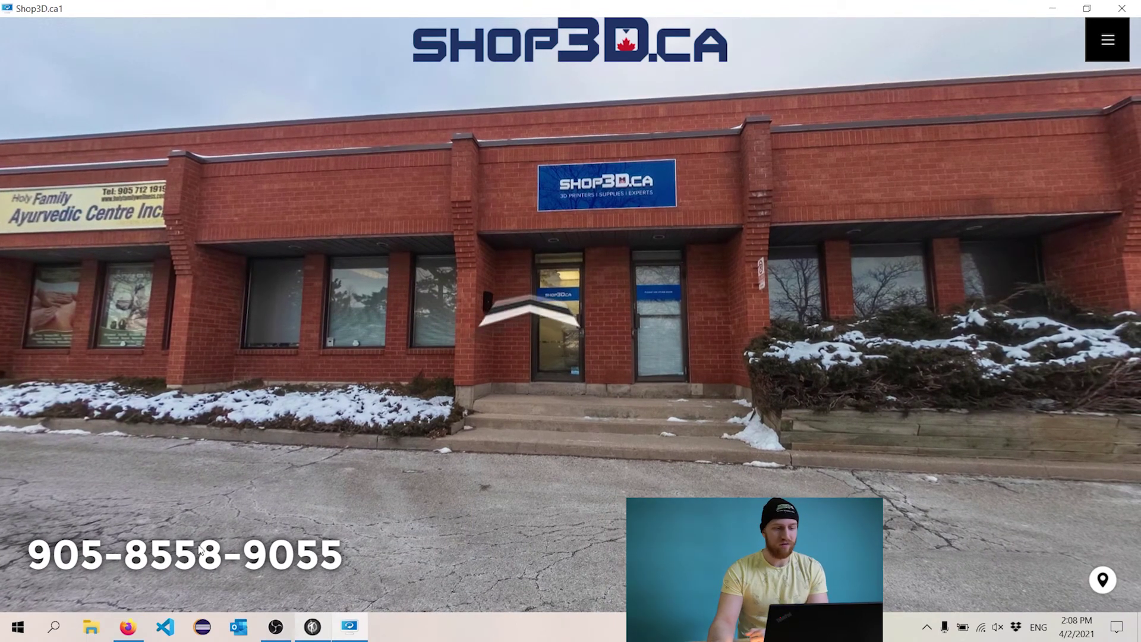
- Open and close the store location map and the side button menu in the preview
left_click(1103, 579)
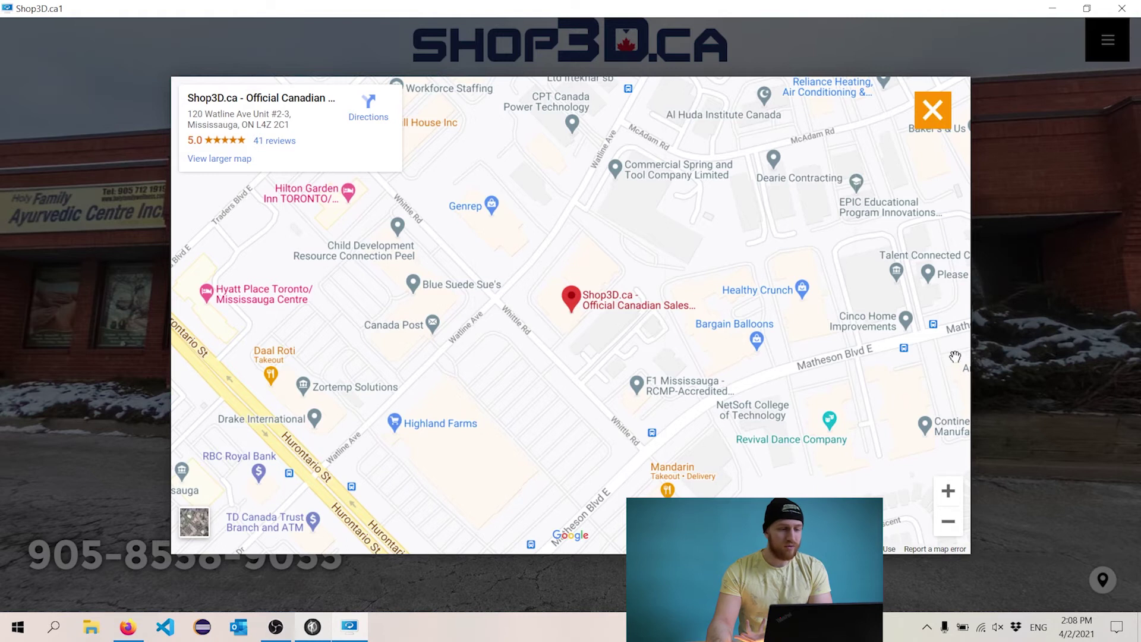
left_click(935, 119)
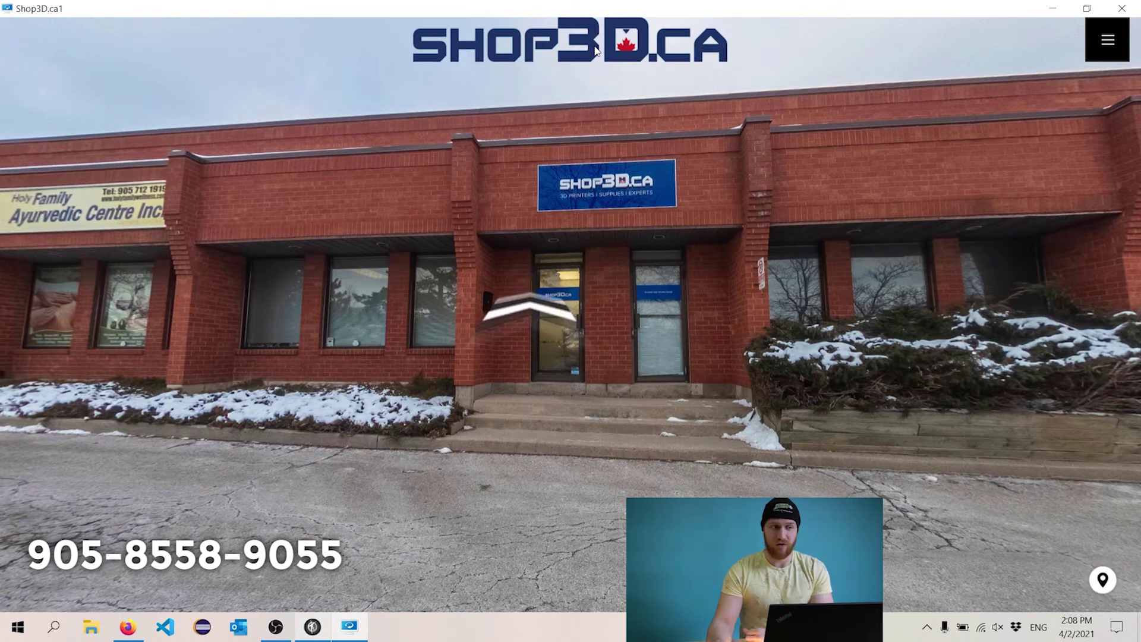
left_click(1108, 47)
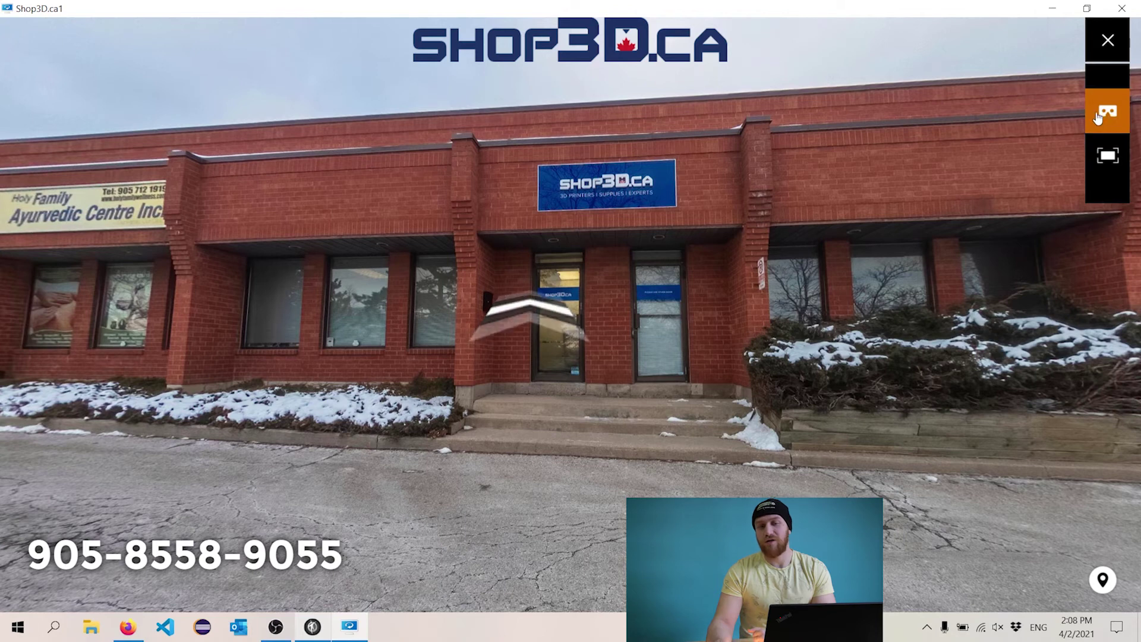
left_click(1107, 40)
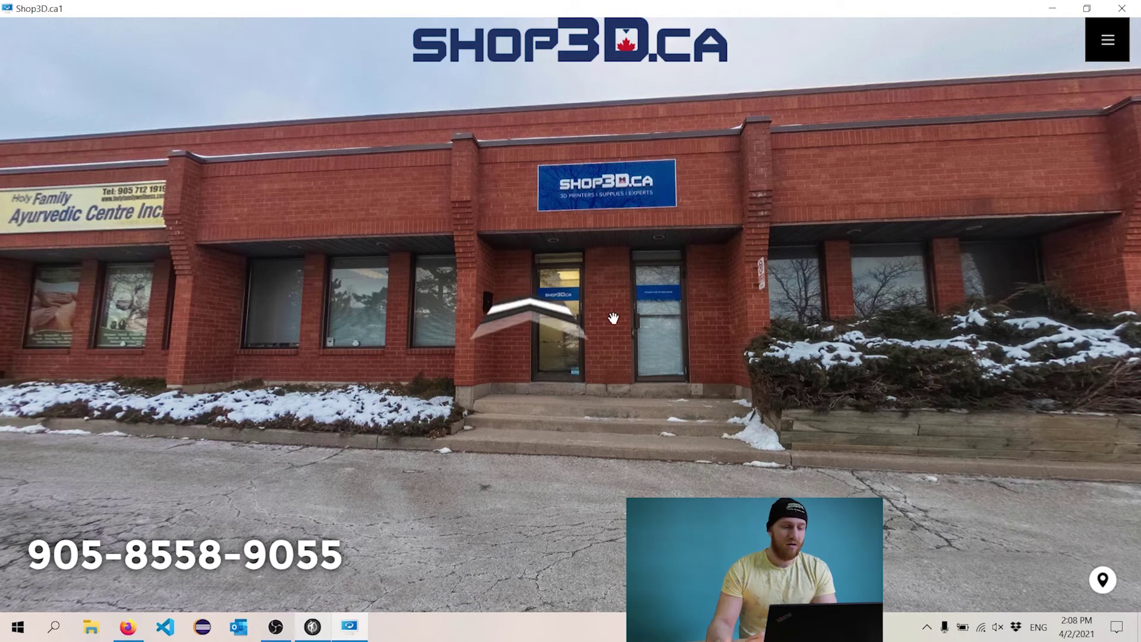
- Step from the storefront into the showroom, then close the preview
left_click(558, 306)
left_click(564, 282)
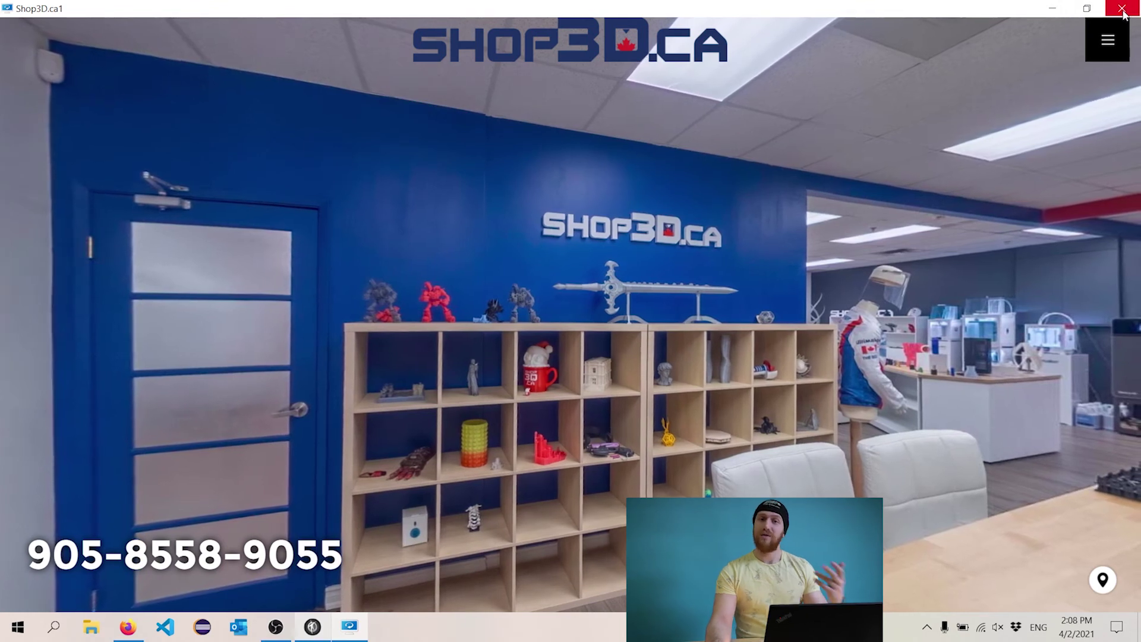
left_click(1123, 11)
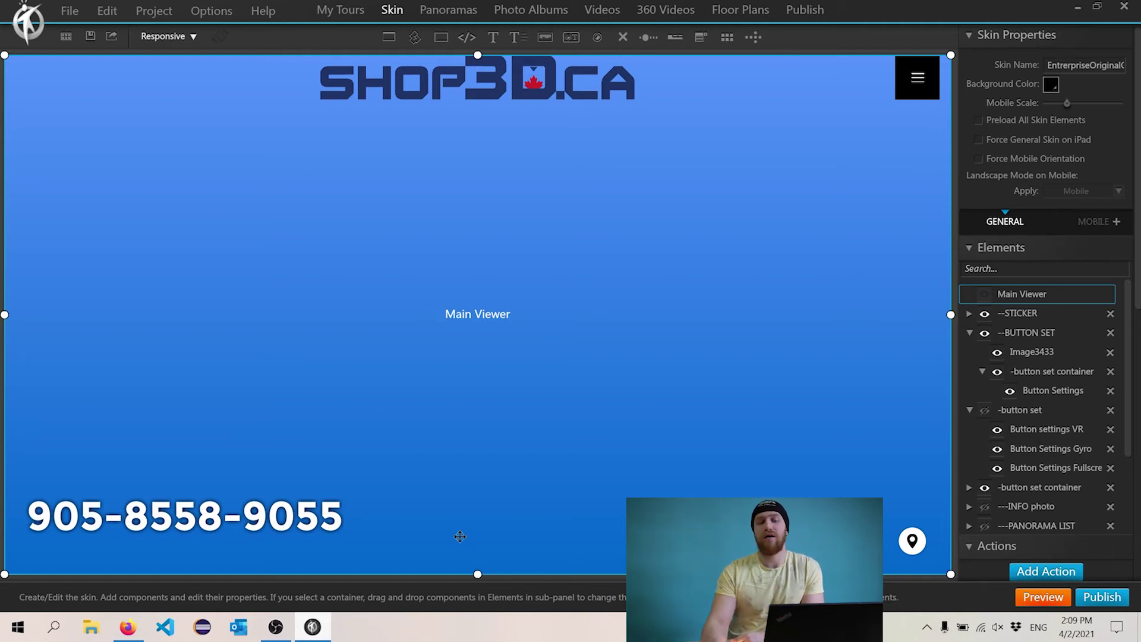
- Add a MOBILE skin, keeping every element ticked for copying
left_click(1098, 225)
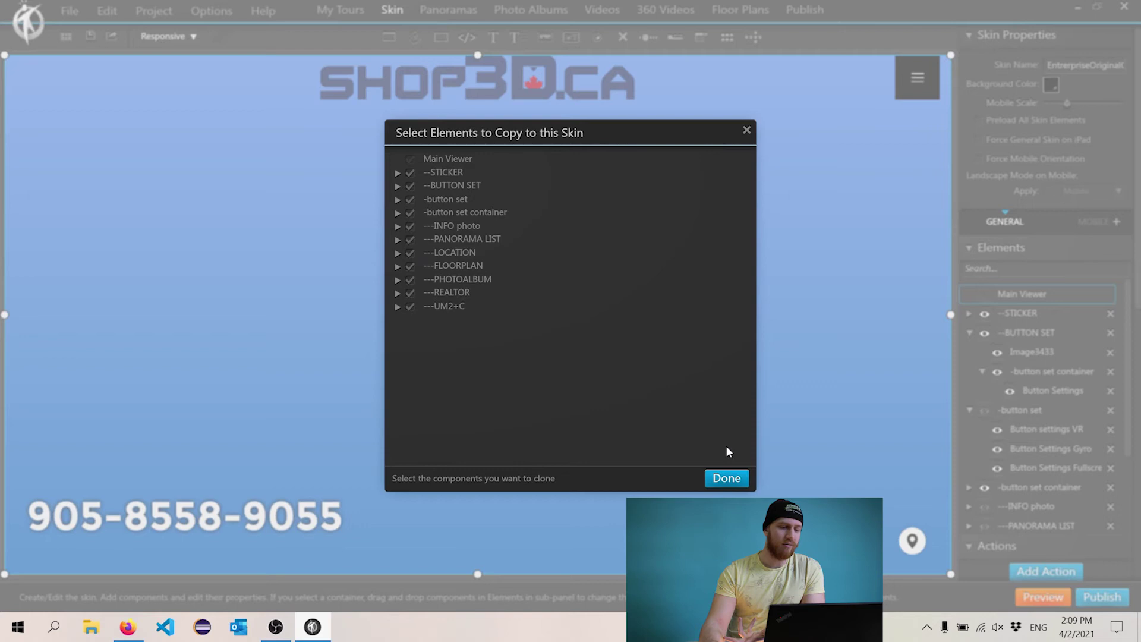
left_click(726, 482)
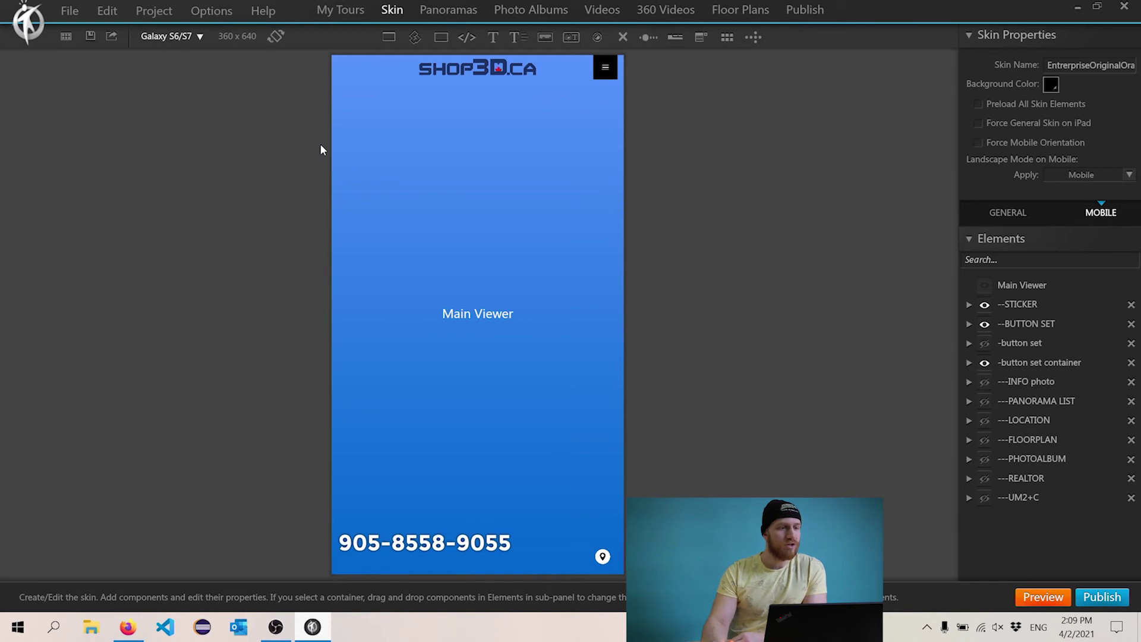
- Show the mobile skin on iPhone X in landscape and force landscape orientation
left_click(200, 36)
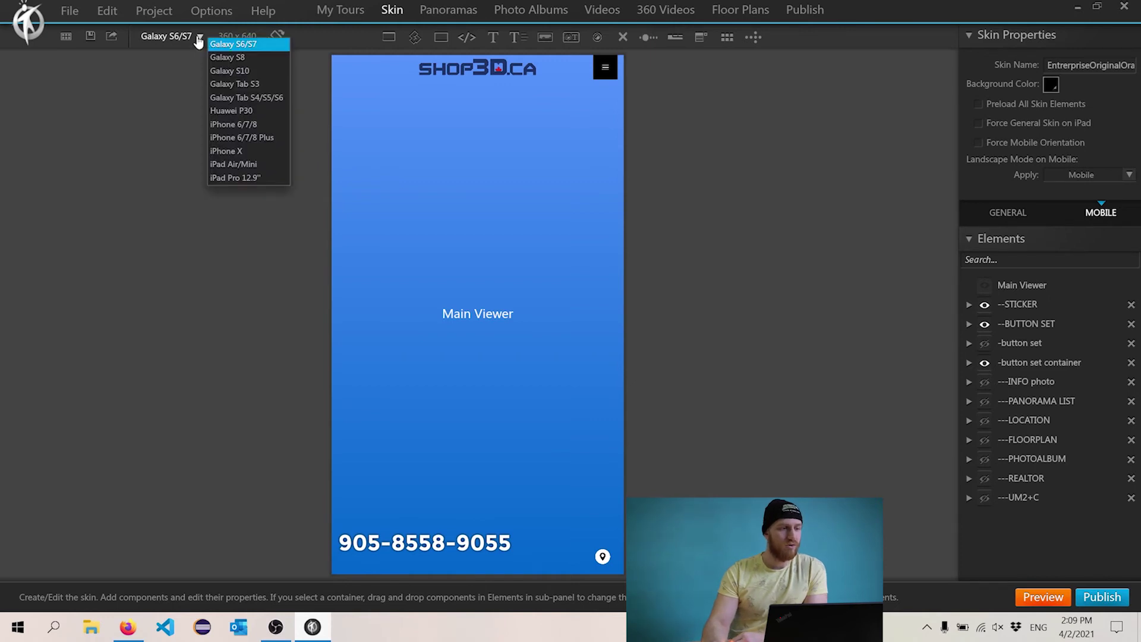
left_click(251, 151)
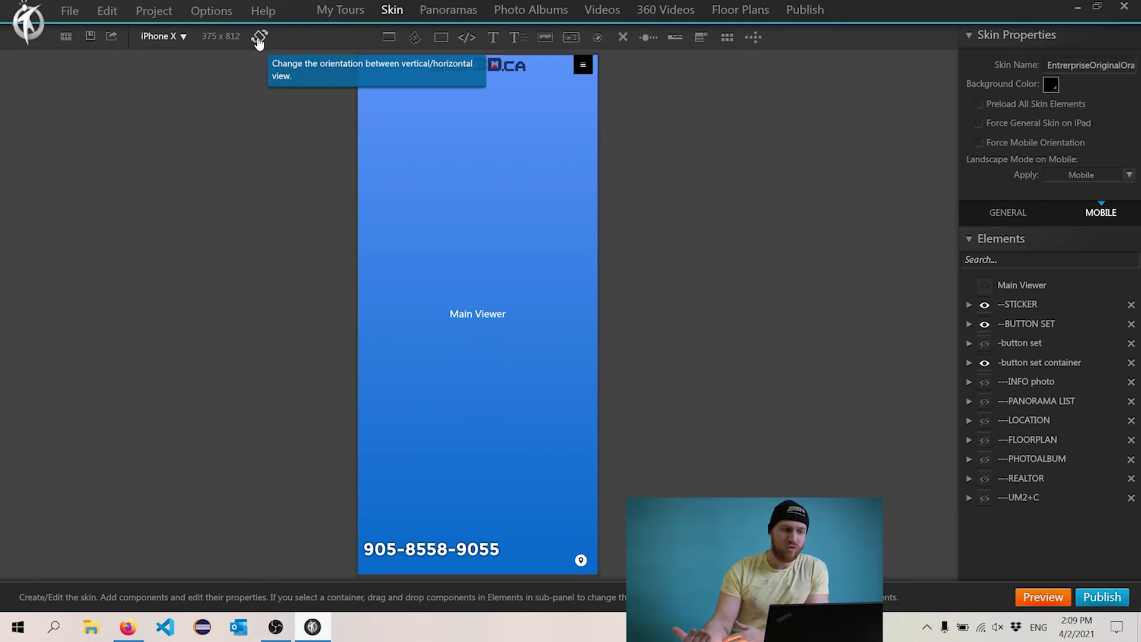
left_click(259, 38)
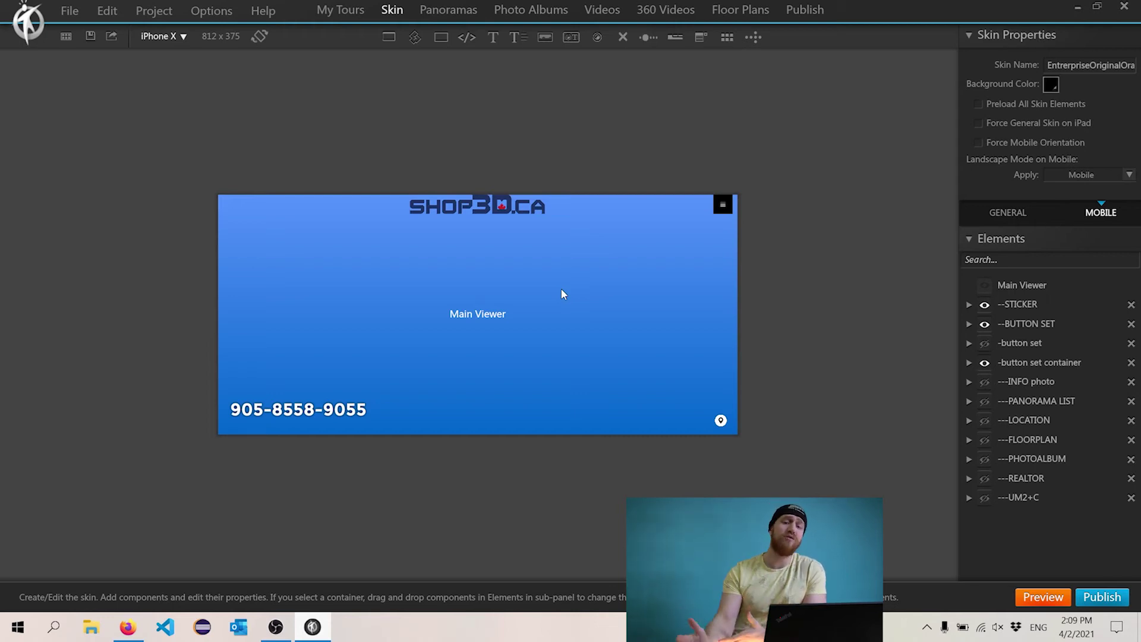
left_click(1021, 142)
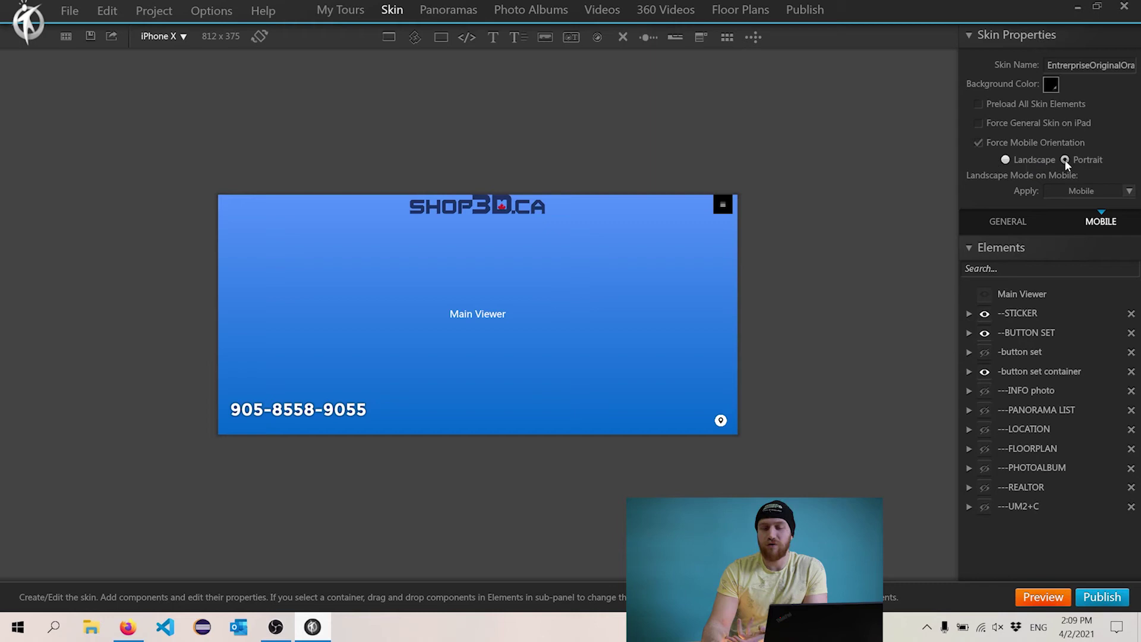
left_click(1031, 161)
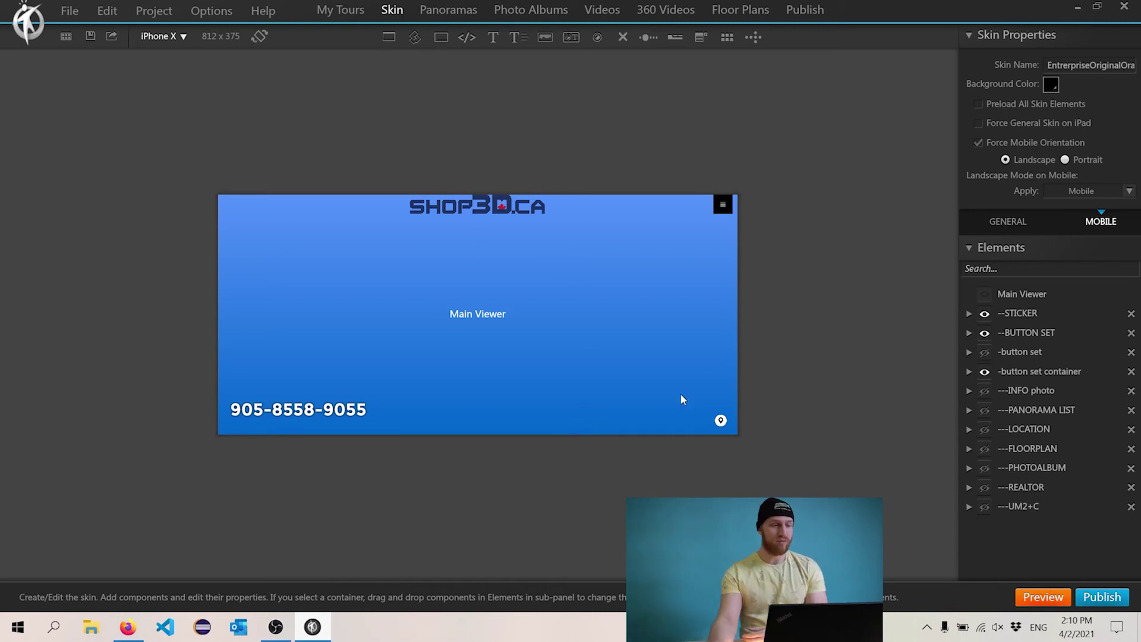
- Save the Shop3D tour project with Ctrl+S
key("ctrl+s")
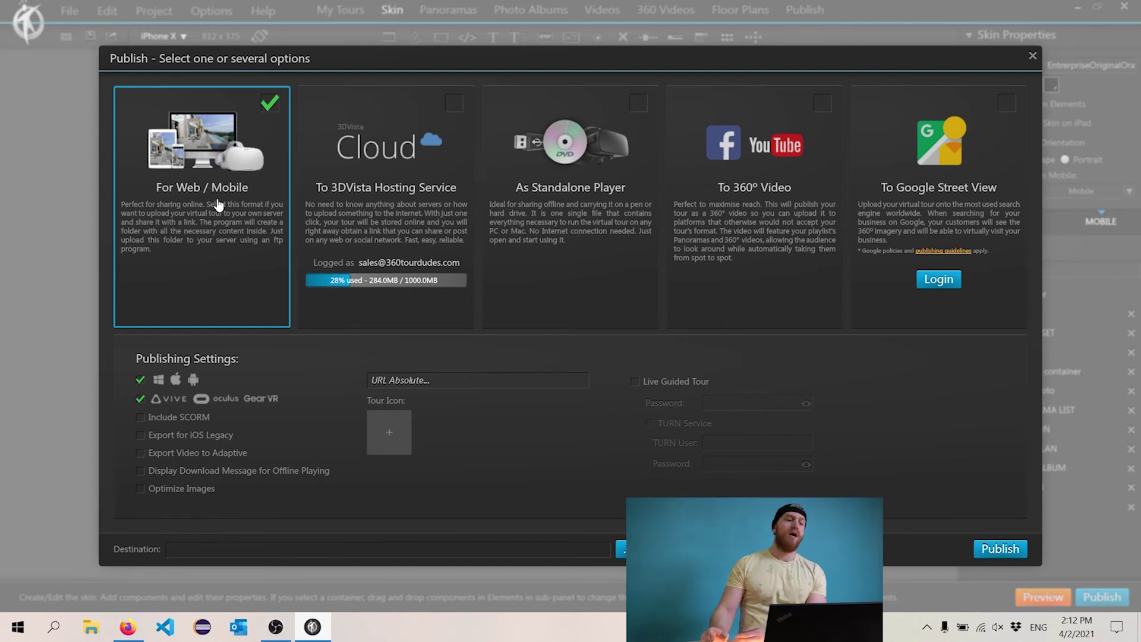
- Publish only to 3DVista Hosting Service, with Web/Mobile and 360° Video unticked, then view My Tours
left_click(452, 104)
left_click(271, 104)
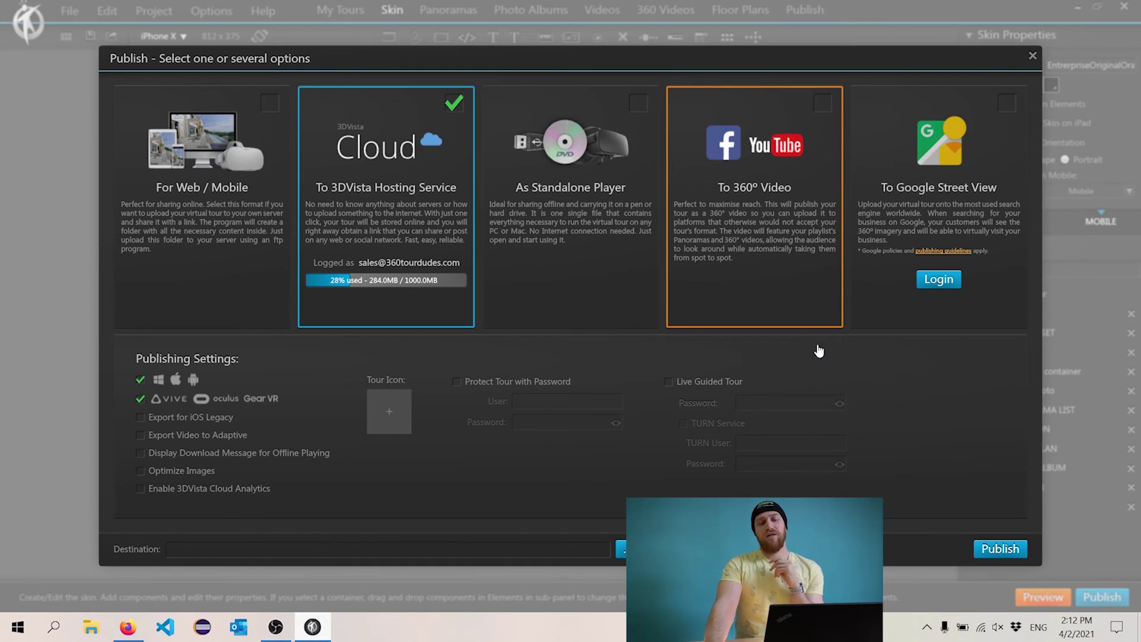
left_click(782, 244)
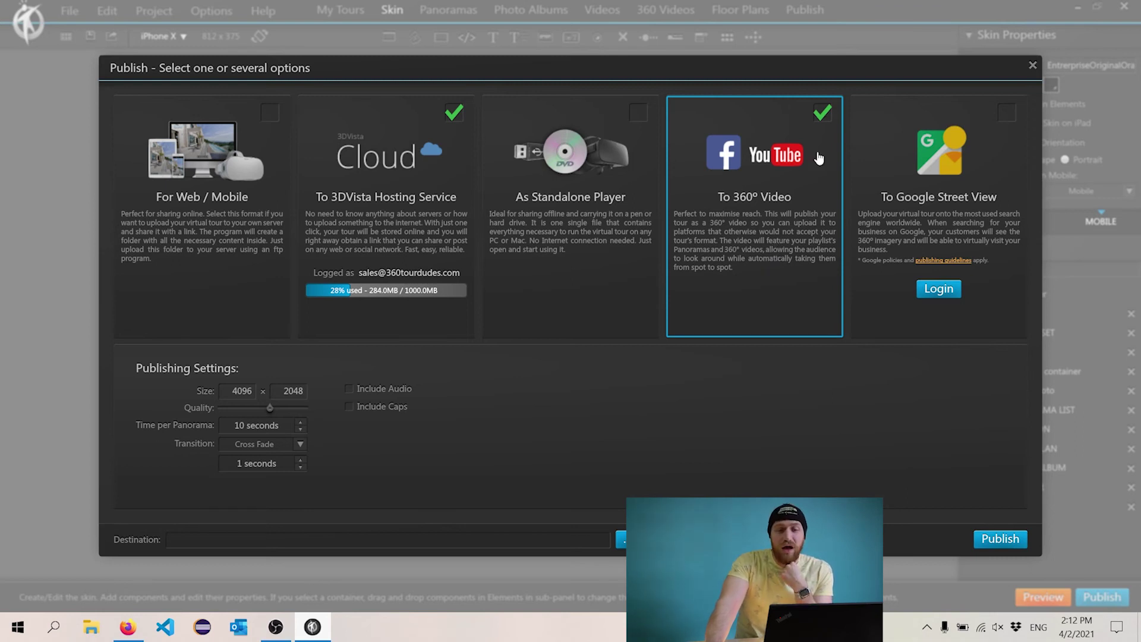
left_click(822, 112)
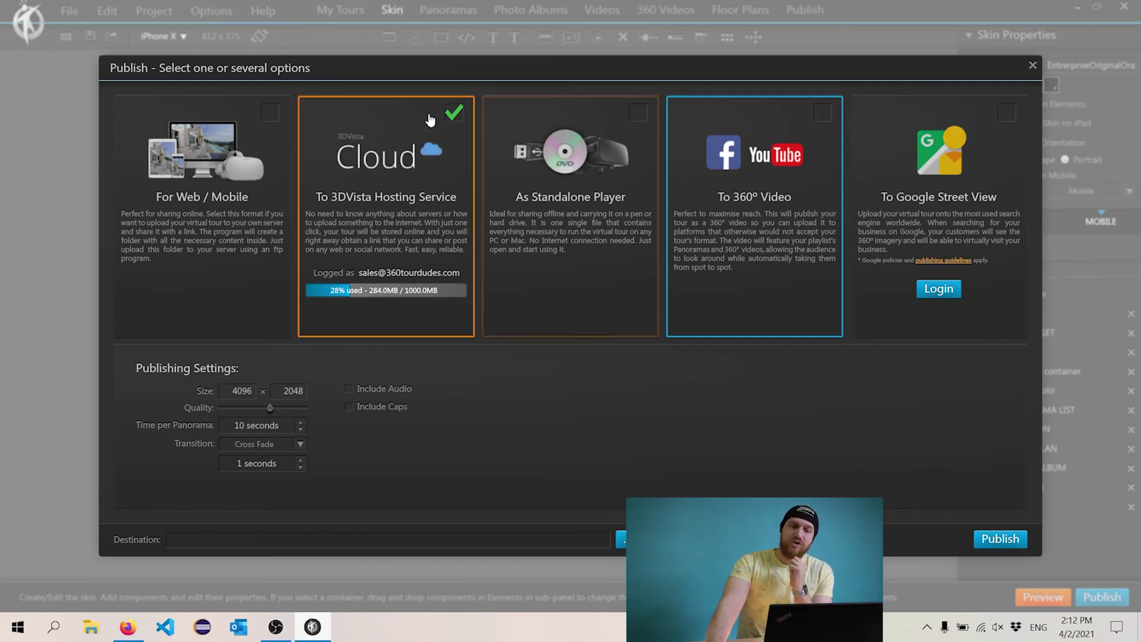
left_click(454, 112)
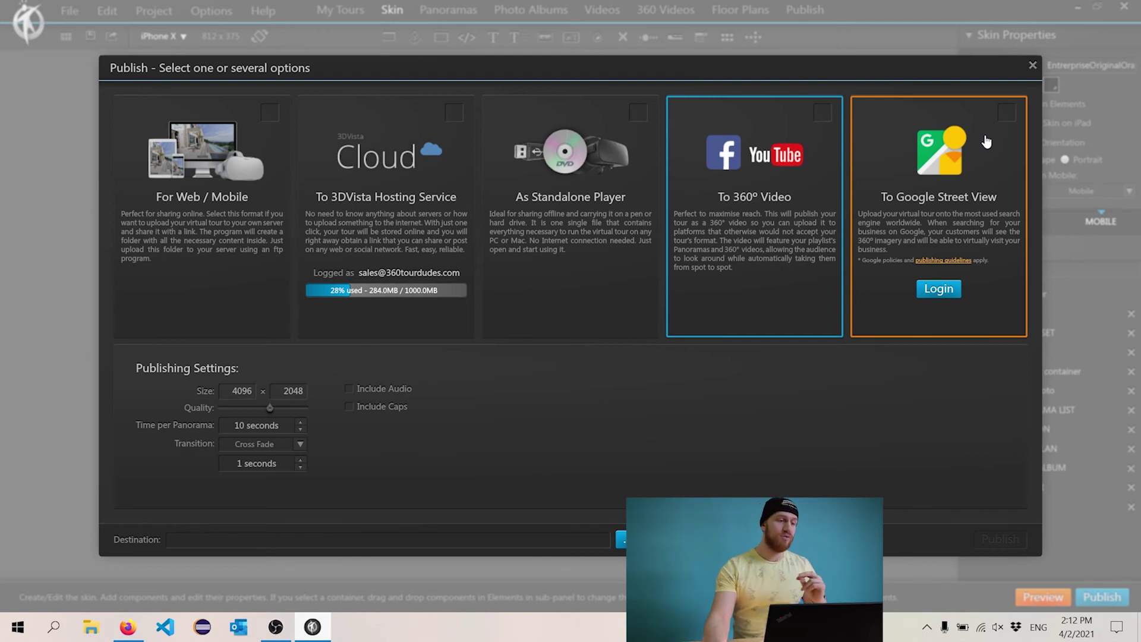
left_click(459, 115)
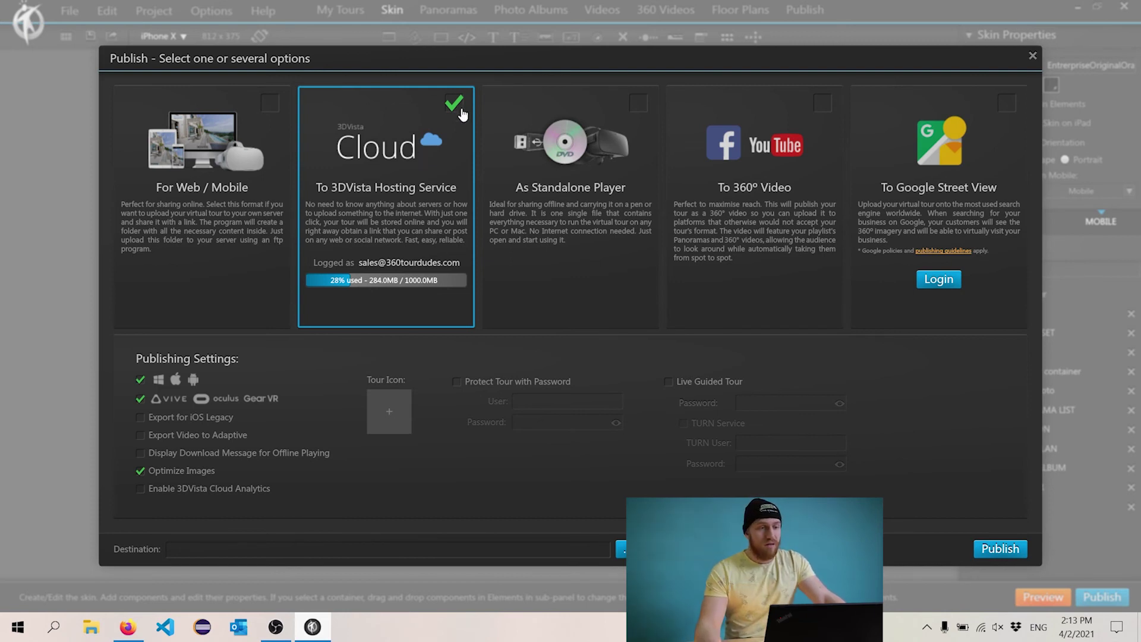
left_click(203, 237)
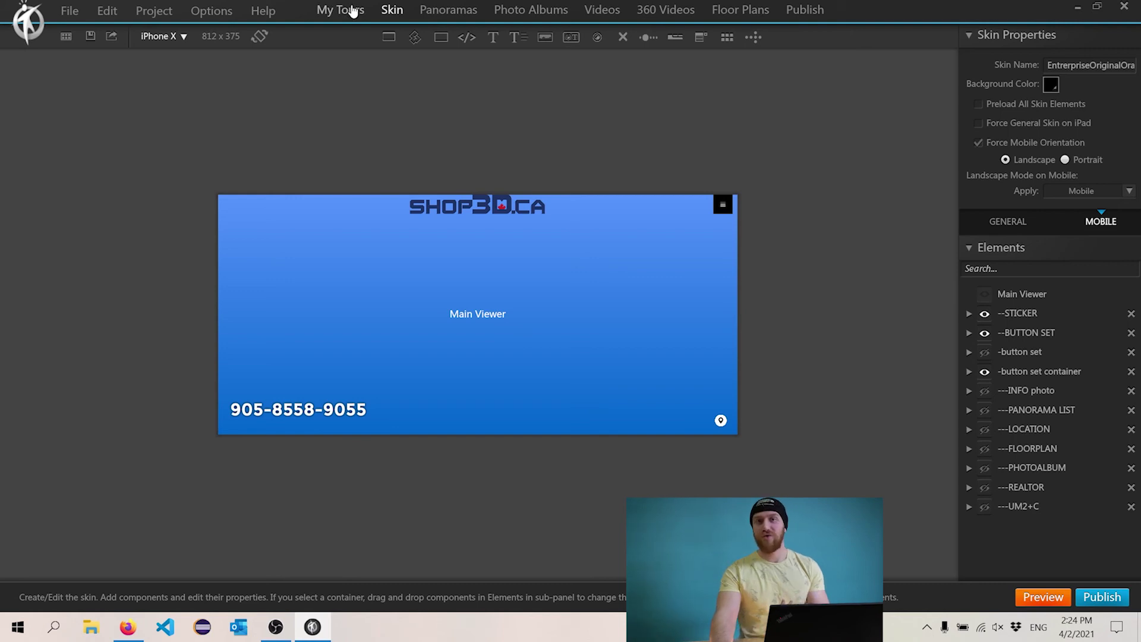
left_click(353, 11)
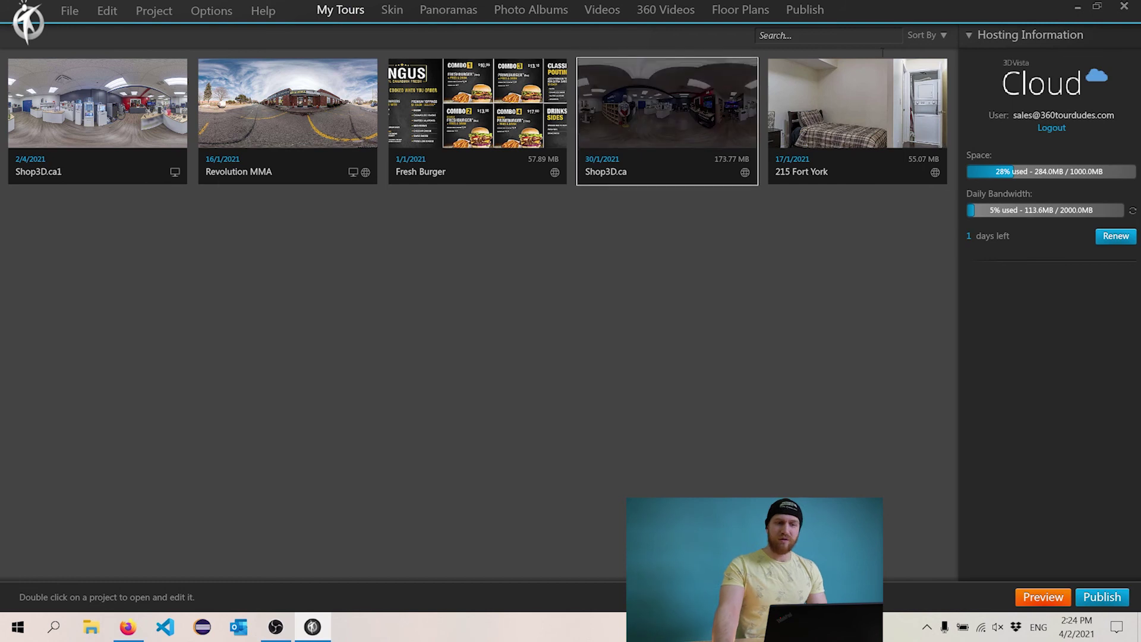
- Open the Shop3D.ca tour's link options and copy its direct cloud URL
mouse_move(689, 106)
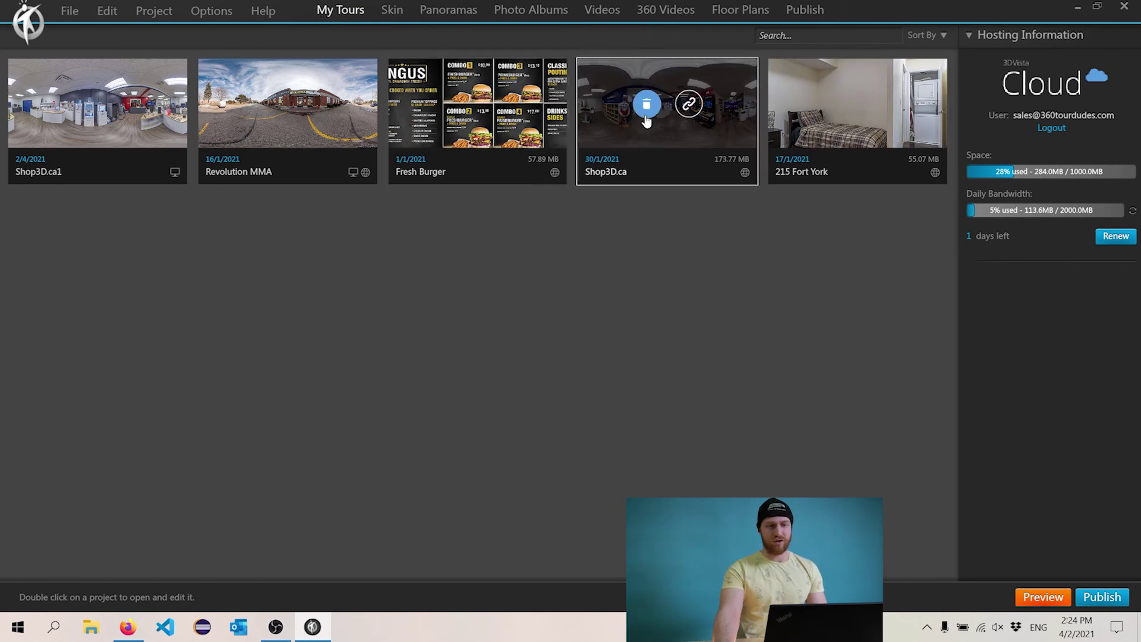
left_click(693, 107)
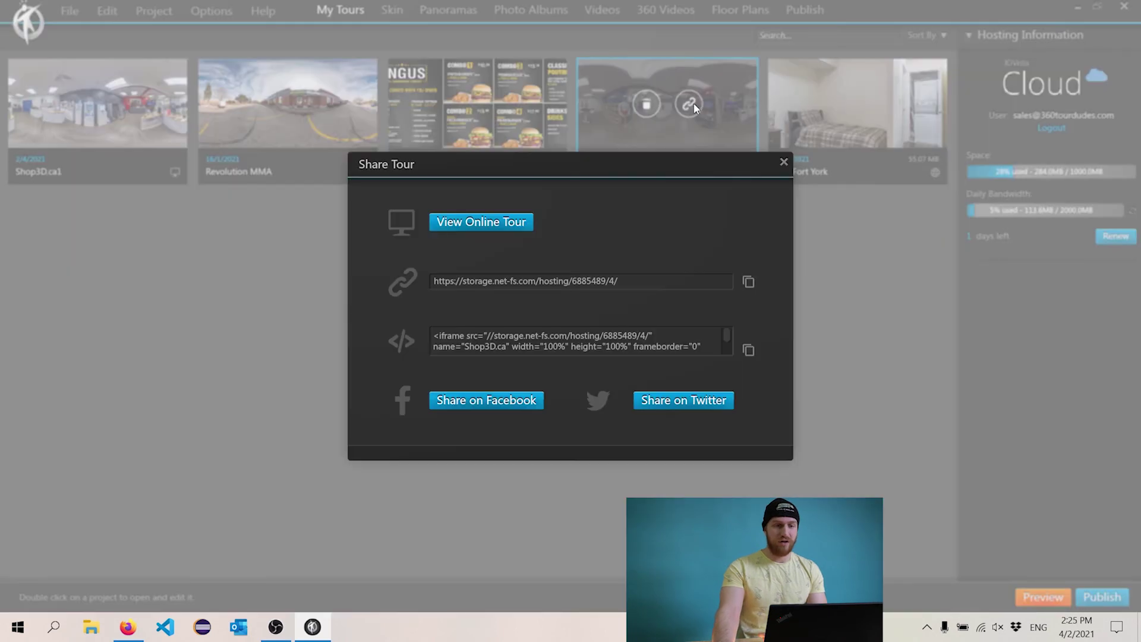
left_click(748, 281)
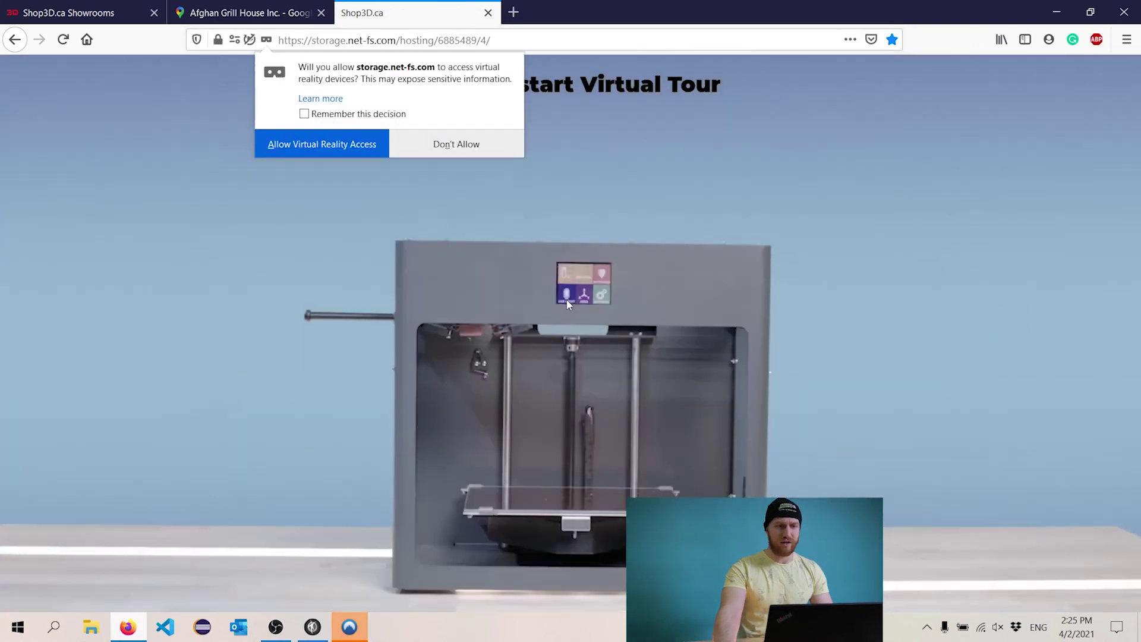
- Start the Shop3D.ca virtual tour in Firefox and dismiss the VR access prompt
left_click(567, 305)
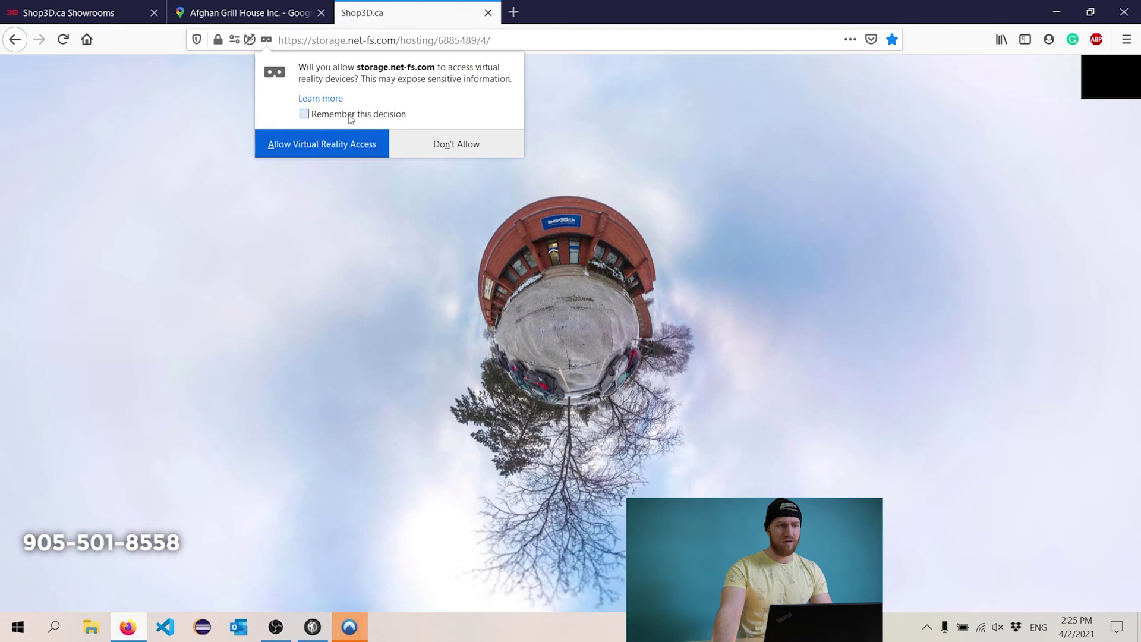
left_click(322, 144)
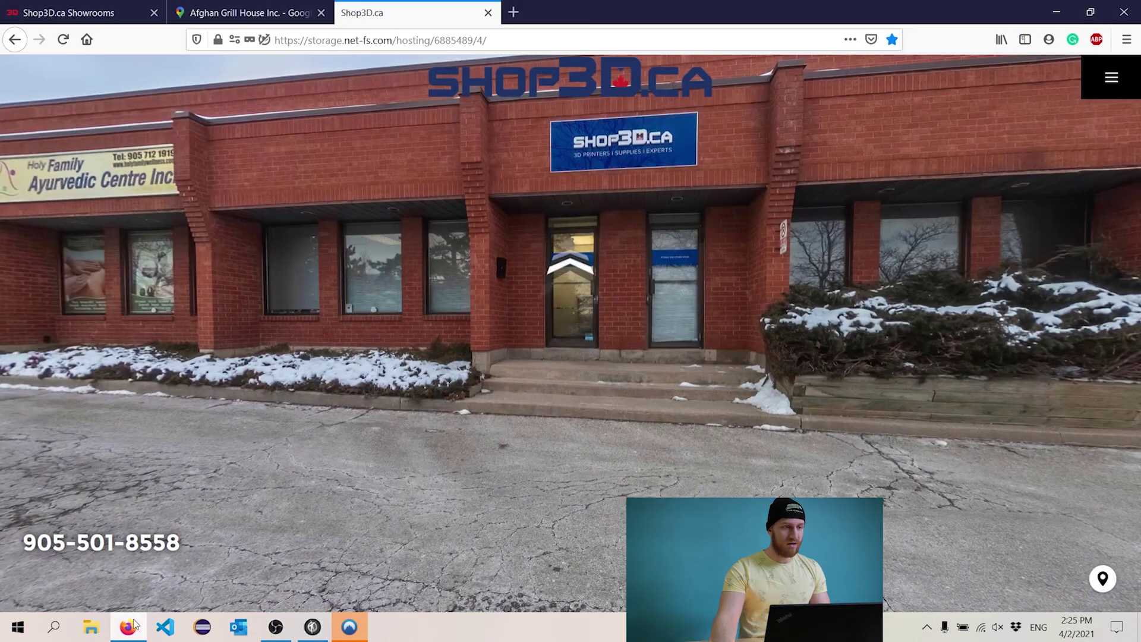
- Switch Firefox to the Shop3D.ca Showrooms tab and scroll to the embedded Shop3D Virtual Tour
left_click(132, 624)
key("ctrl+Tab")
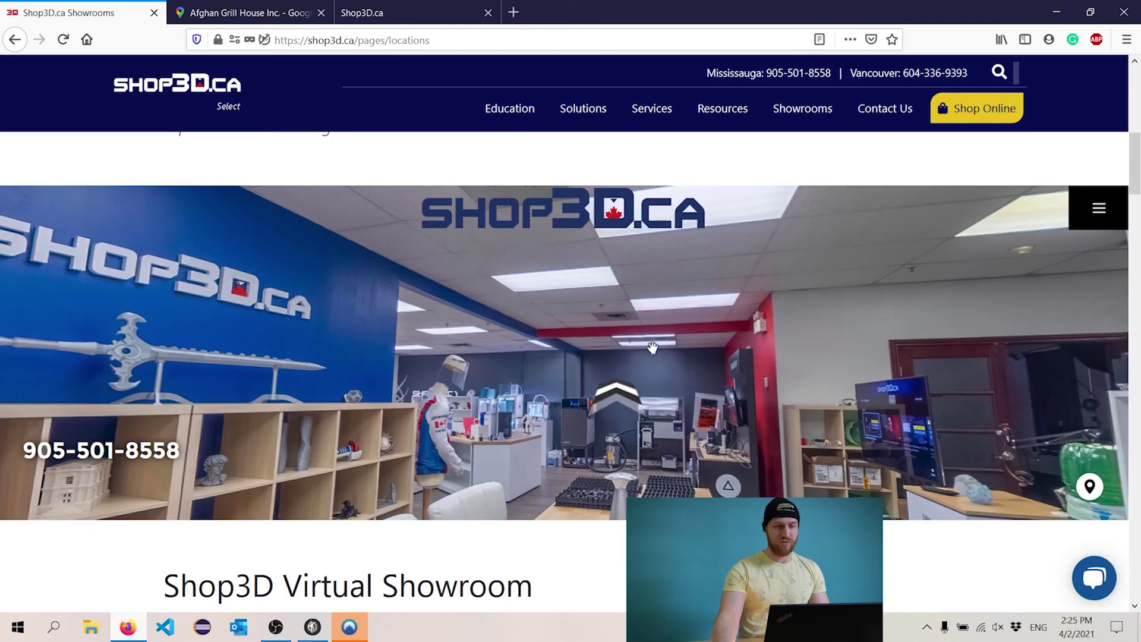
scroll(526, 147, "up", 5)
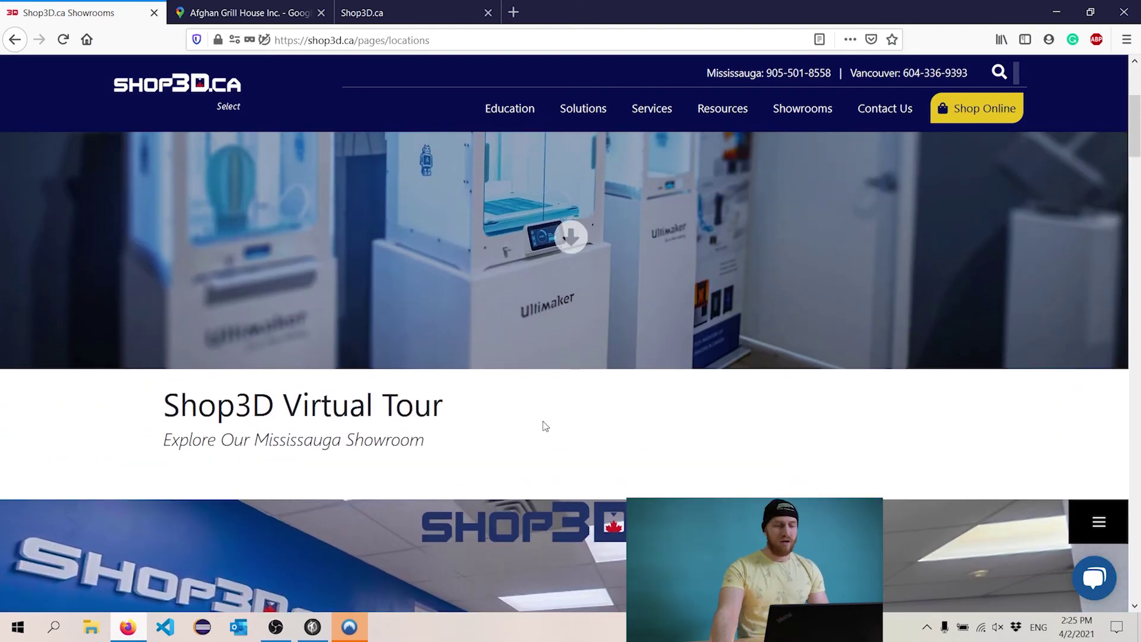
scroll(542, 425, "down", 1)
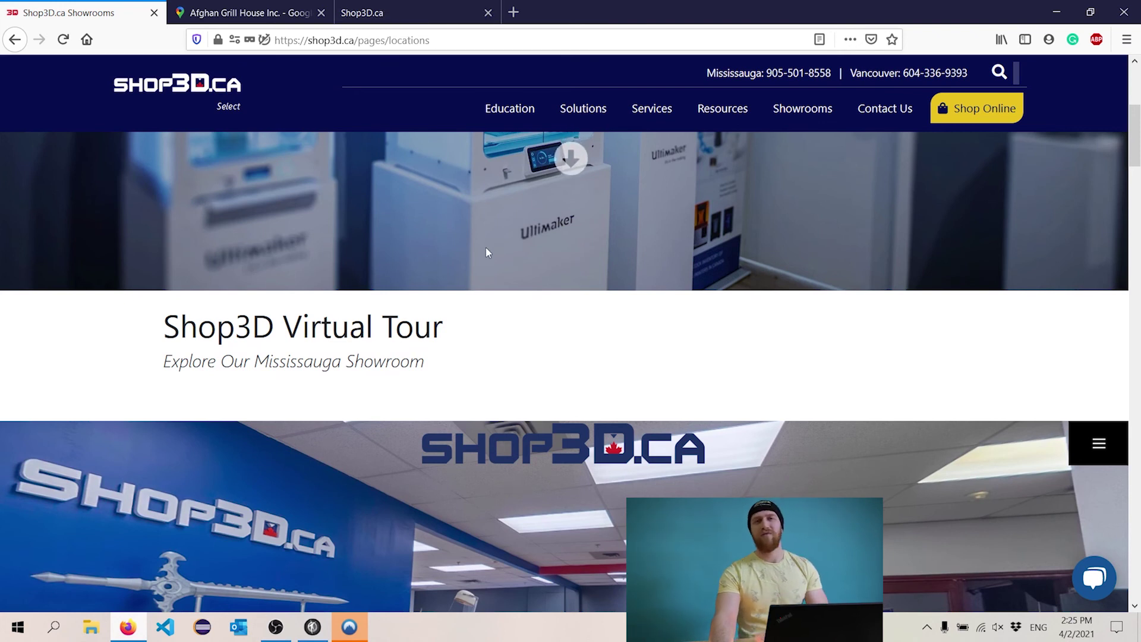
scroll(479, 376, "down", 1)
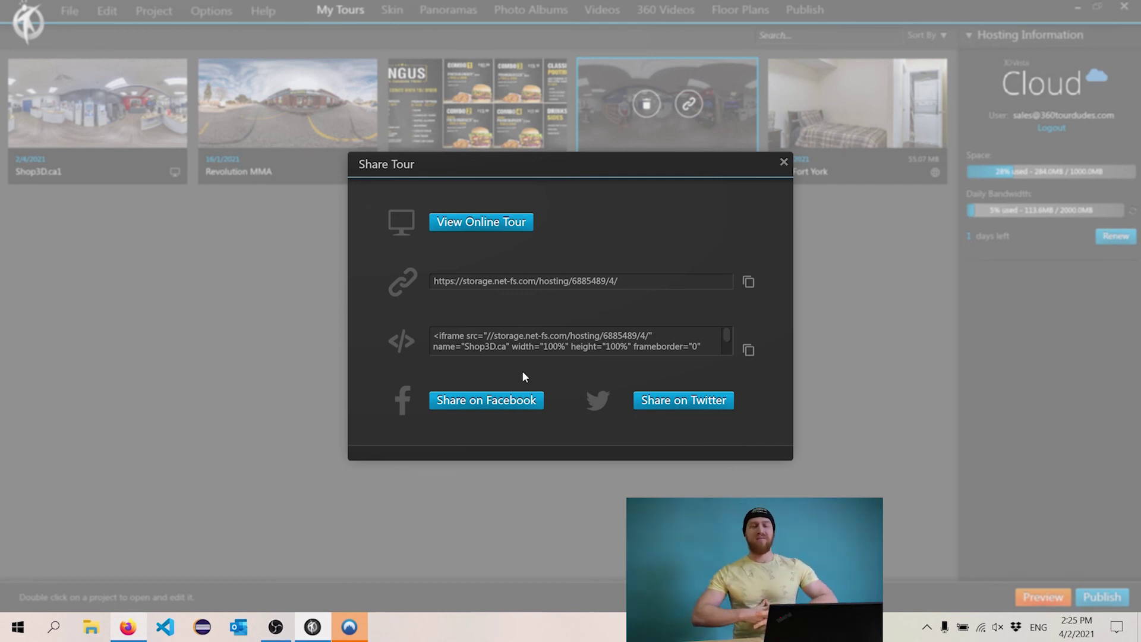
- Close the Share Tour dialog to return to My Tours
left_click(784, 161)
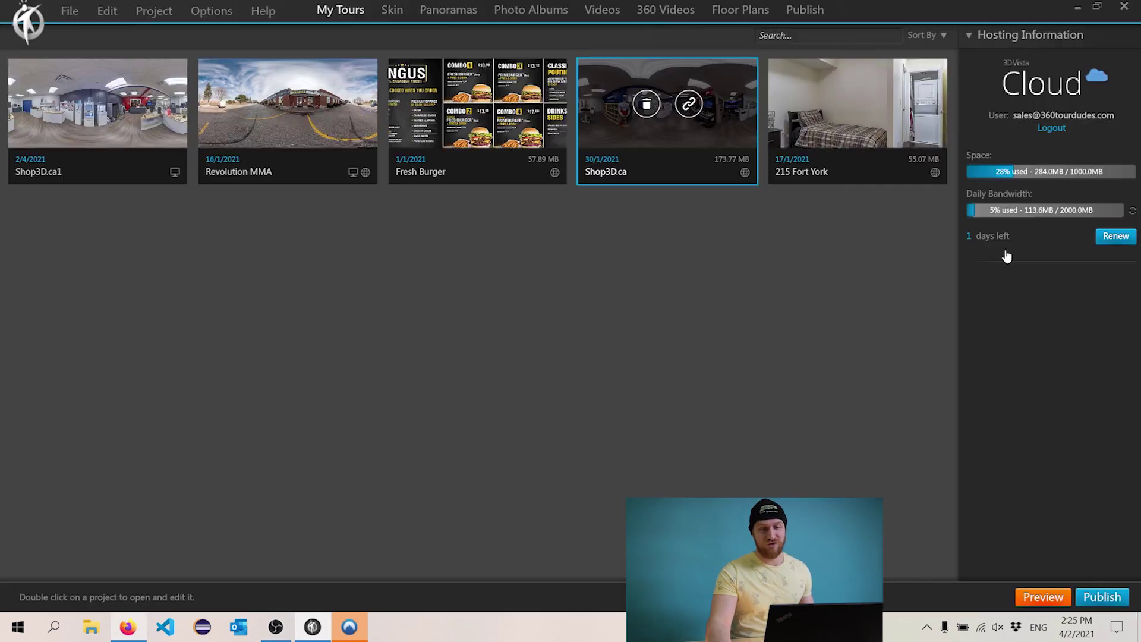